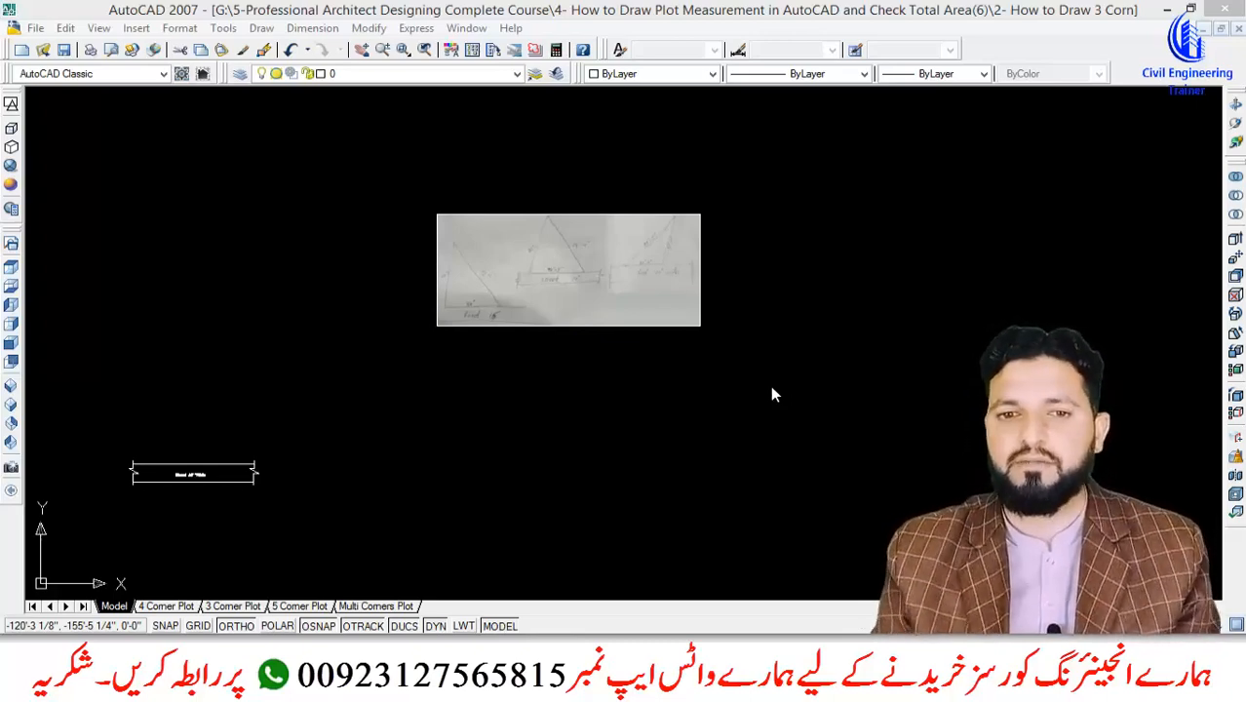
# Examine the hand-drawn sketches of the three triangular plots, including their side lengths and the road and street widths.
pyautogui.click(542, 351)
pyautogui.scroll(3, 473, 261)
pyautogui.moveTo(568, 381); pyautogui.dragTo(515, 362, button='middle')
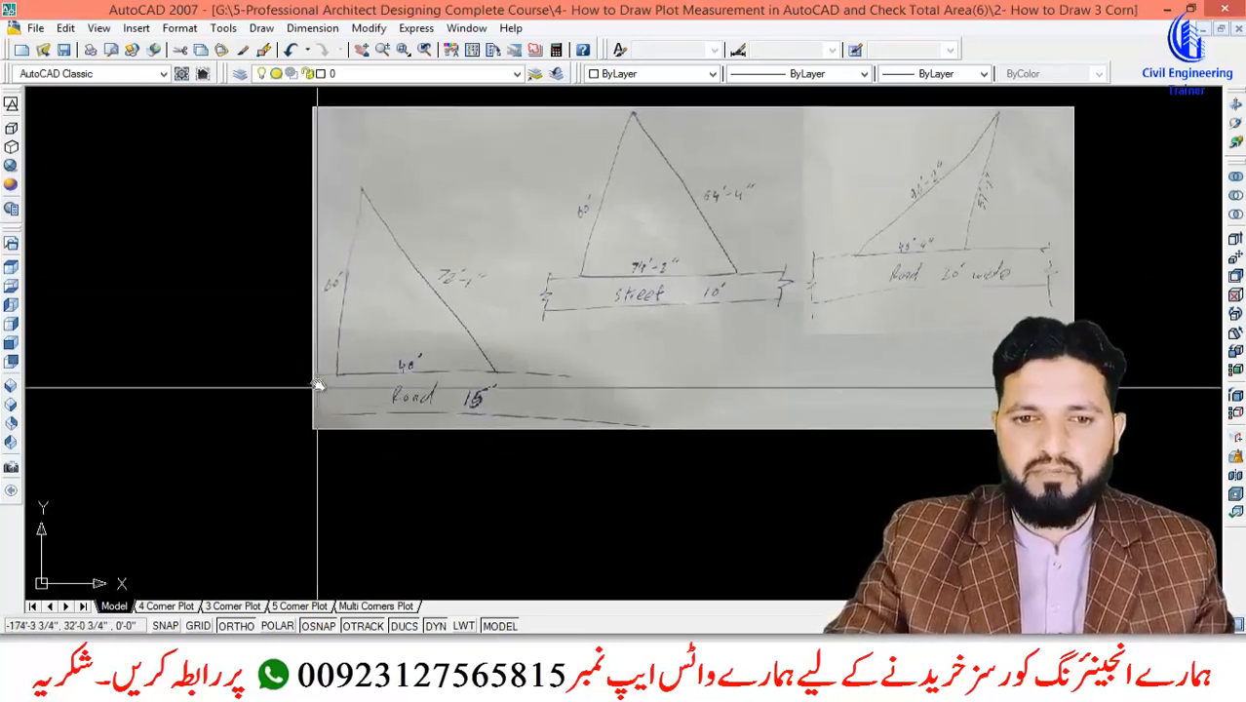
pyautogui.scroll(3, 318, 387)
pyautogui.moveTo(395, 251); pyautogui.dragTo(448, 317, button='middle')
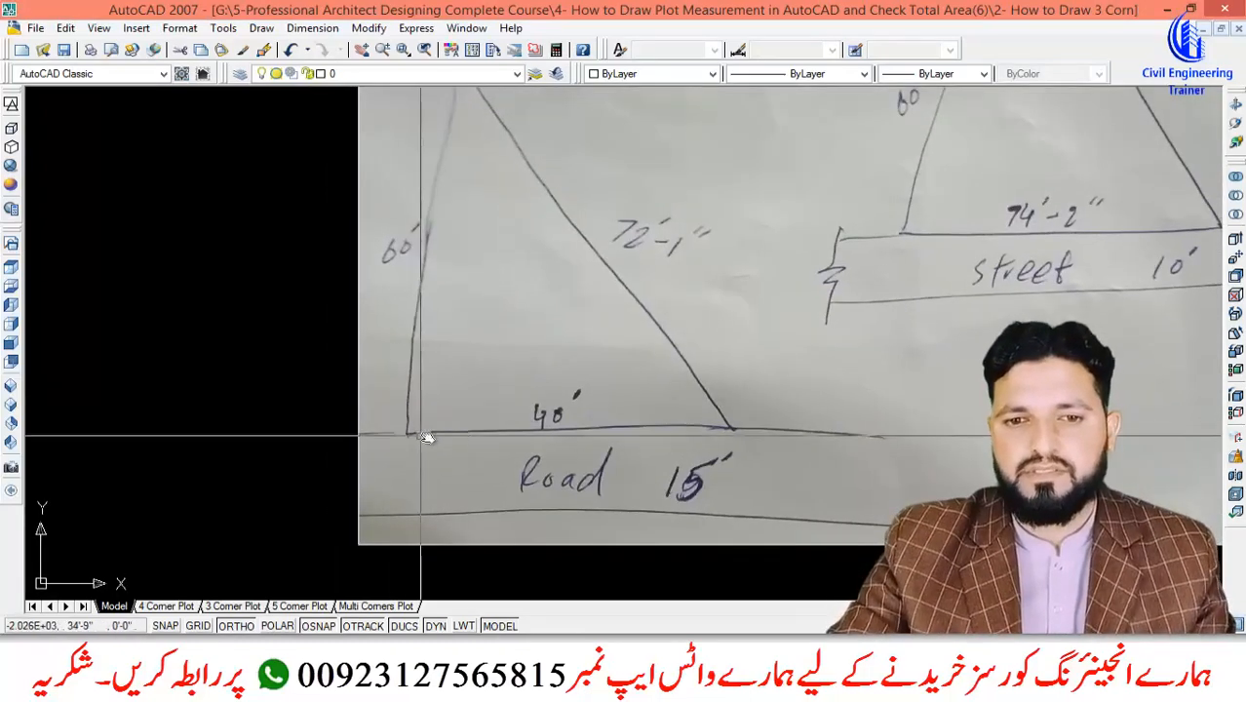
pyautogui.scroll(-4, 604, 323)
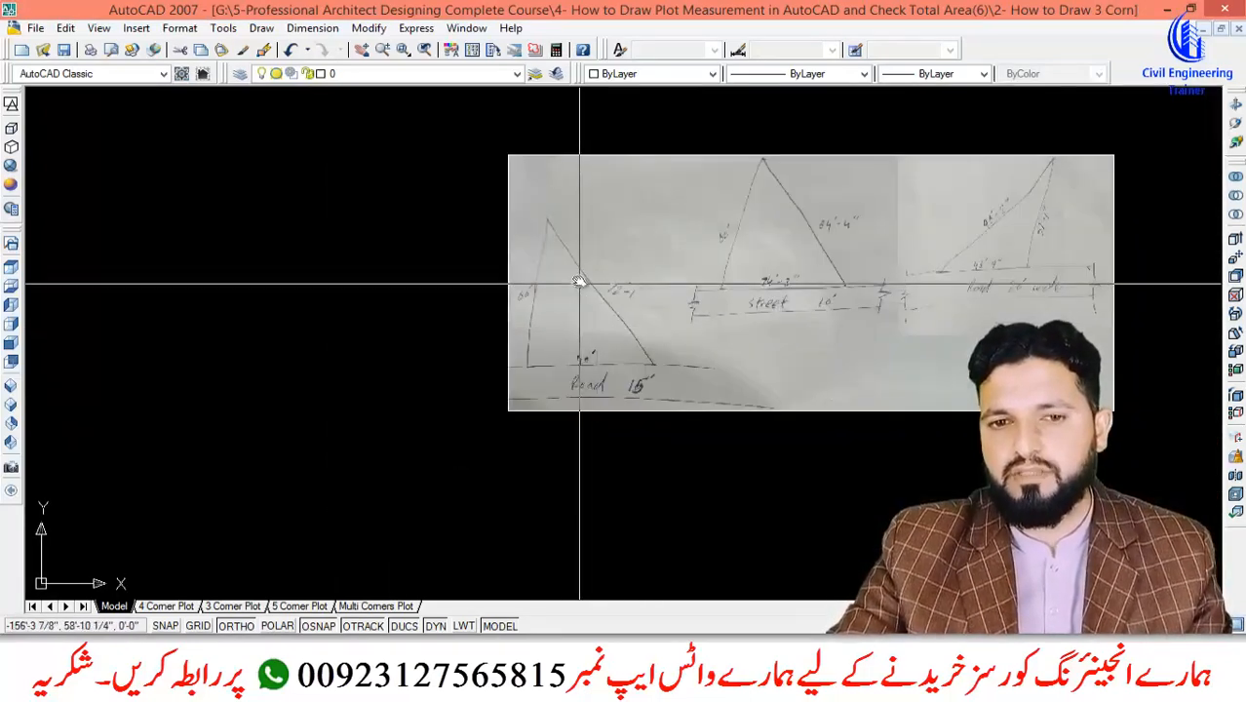
pyautogui.scroll(2, 579, 282)
pyautogui.scroll(-3, 539, 217)
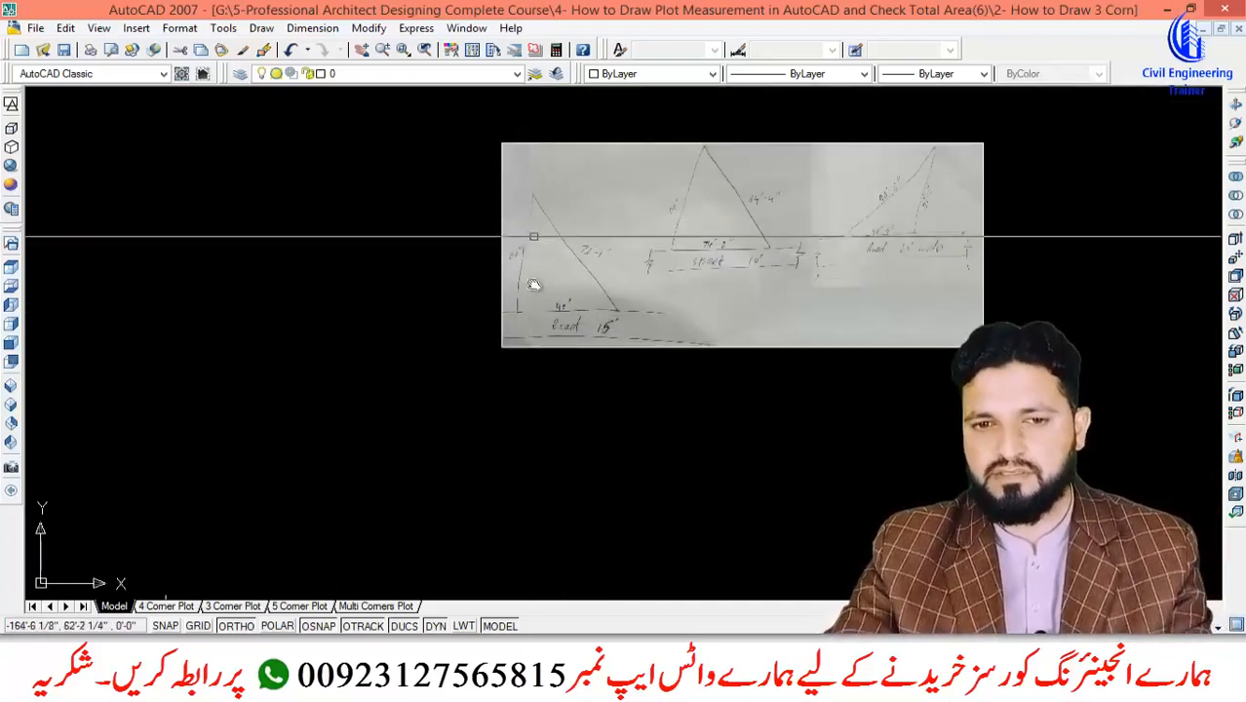
pyautogui.scroll(2, 560, 196)
pyautogui.moveTo(679, 351); pyautogui.dragTo(503, 350, button='middle')
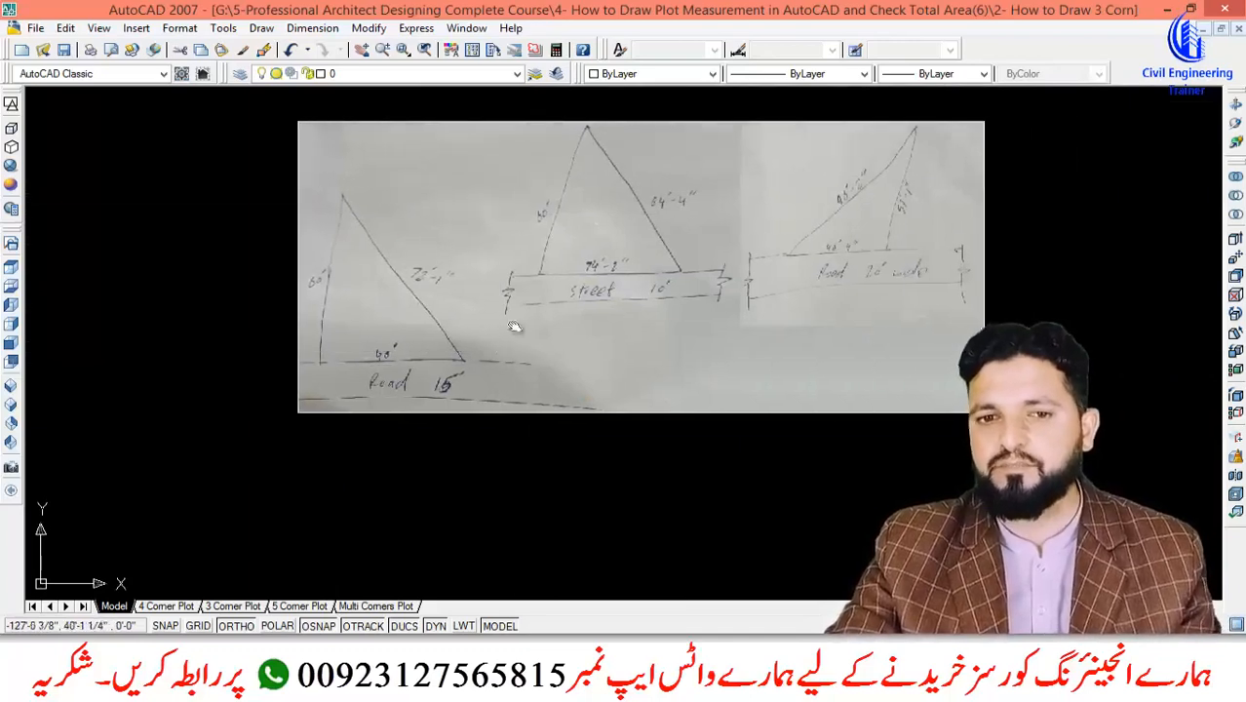
pyautogui.moveTo(620, 277)
pyautogui.mouseDown(button='middle')
pyautogui.moveTo(624, 351)
pyautogui.moveTo(653, 401)
pyautogui.moveTo(654, 446)
pyautogui.moveTo(378, 460)
pyautogui.mouseUp(button='middle')
pyautogui.scroll(2, 627, 352)
pyautogui.scroll(2, 631, 352)
pyautogui.scroll(-2, 536, 449)
pyautogui.scroll(2, 611, 420)
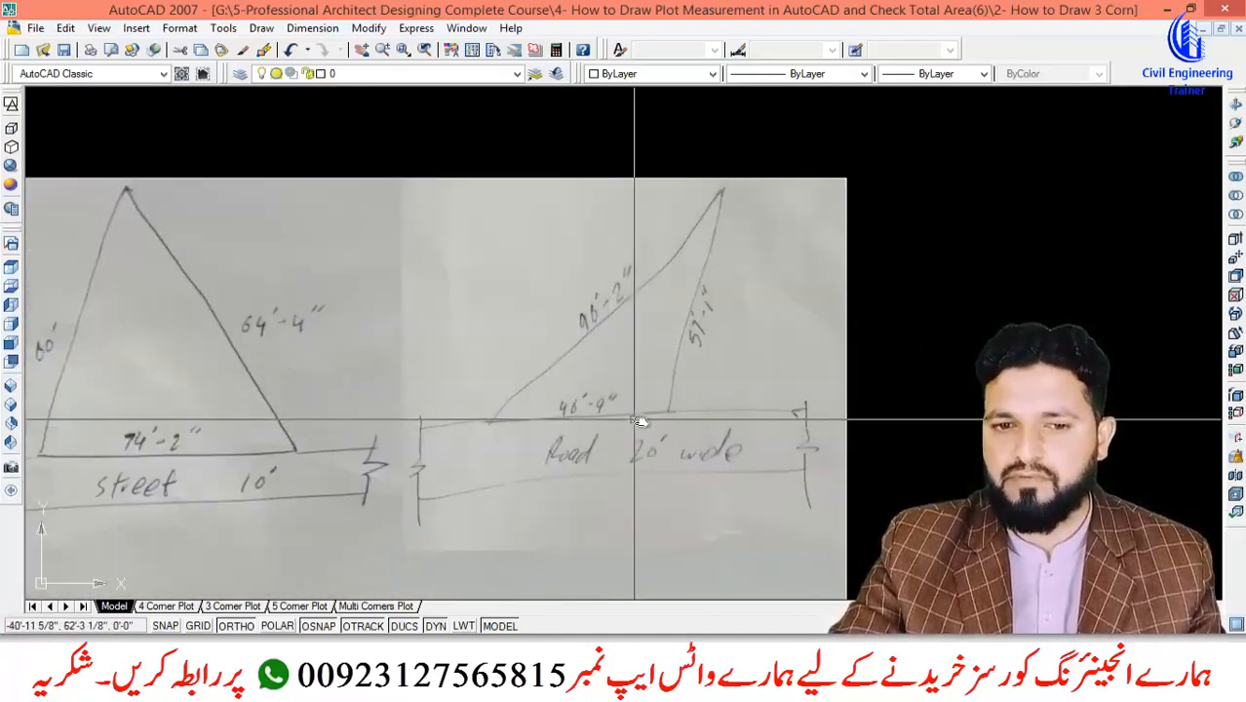
pyautogui.scroll(-2, 740, 341)
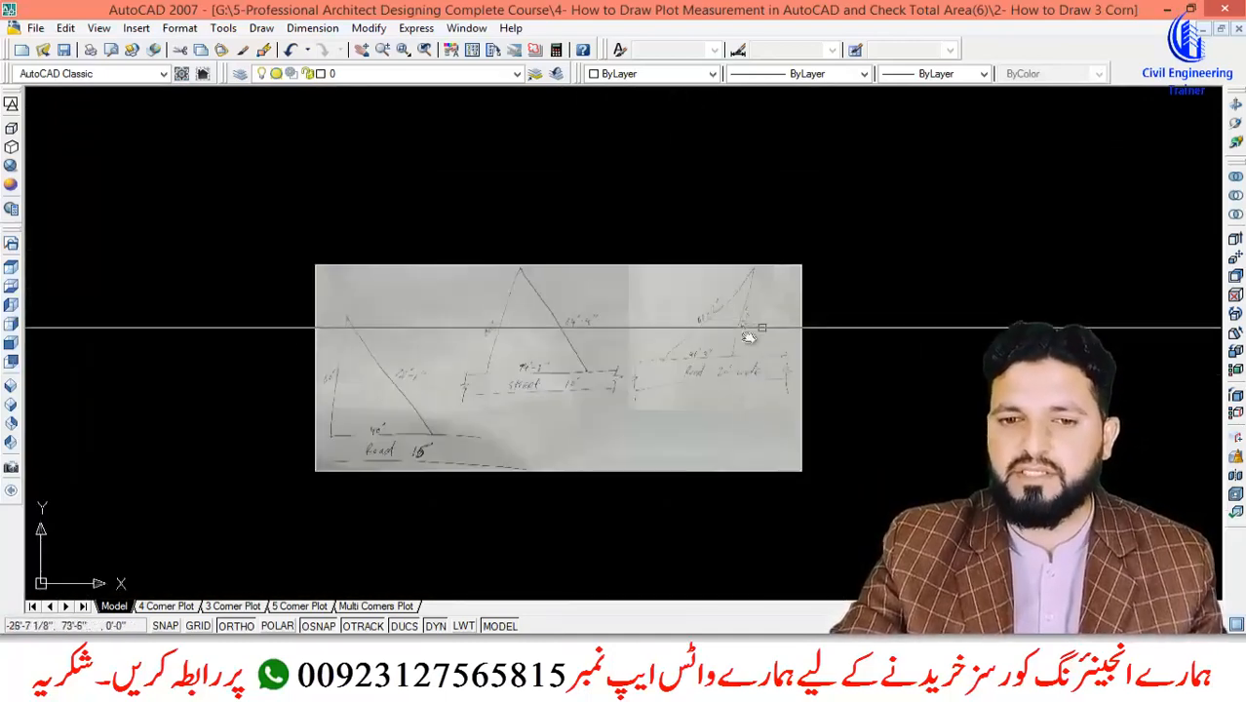
pyautogui.moveTo(509, 425); pyautogui.dragTo(654, 245, button='middle')
pyautogui.scroll(3, 546, 205)
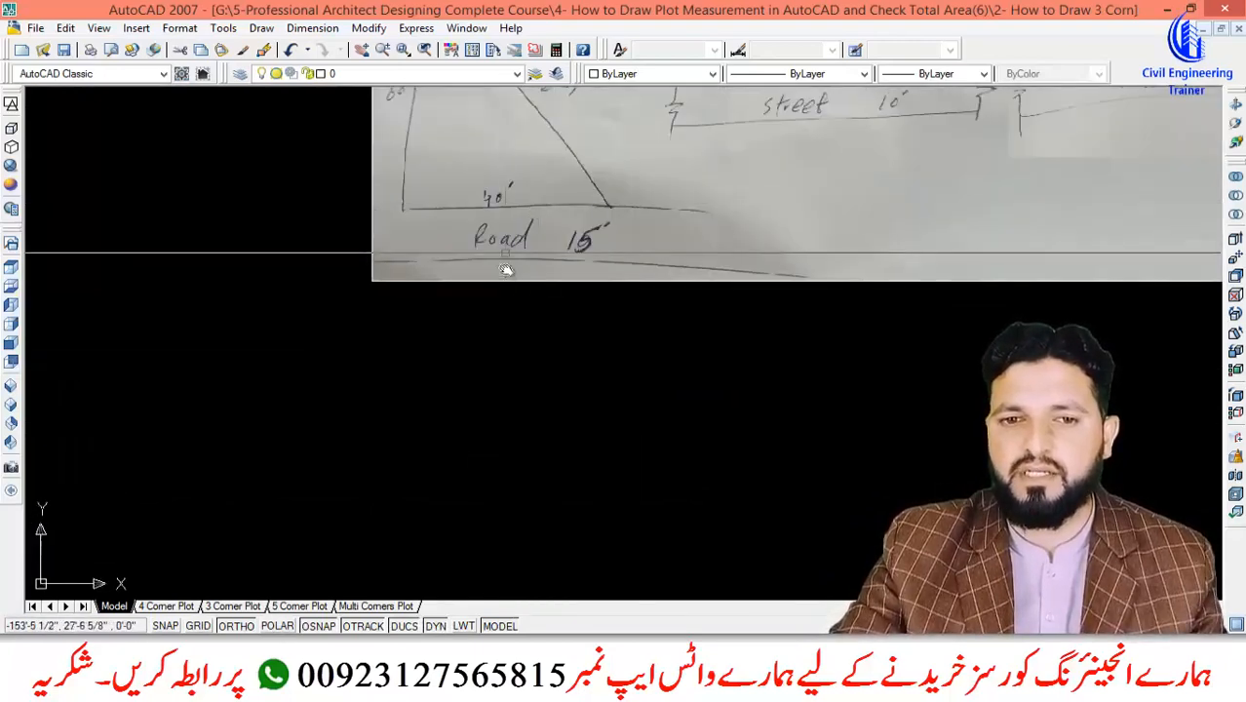
pyautogui.scroll(-4, 473, 270)
# Draw a vertical line below the sketch image and a horizontal line running right from its lower end.
pyautogui.press('Return')
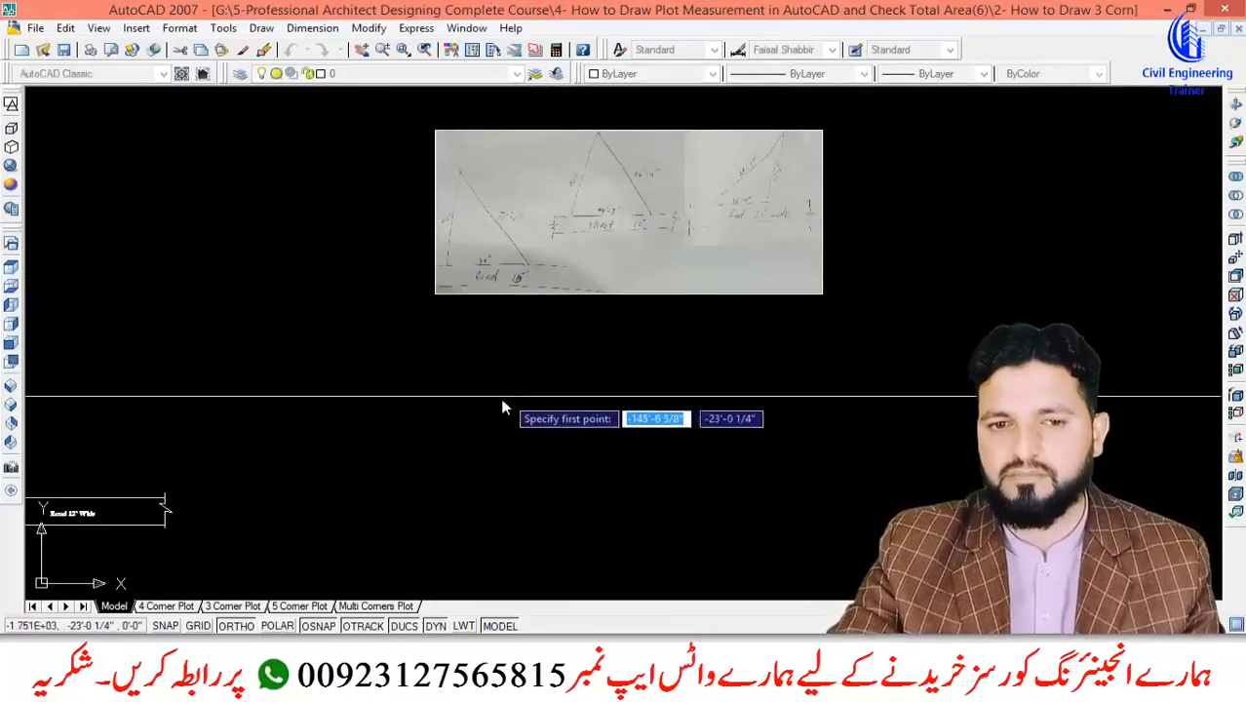
pyautogui.scroll(2, 497, 409)
pyautogui.click(479, 490)
pyautogui.click(505, 321)
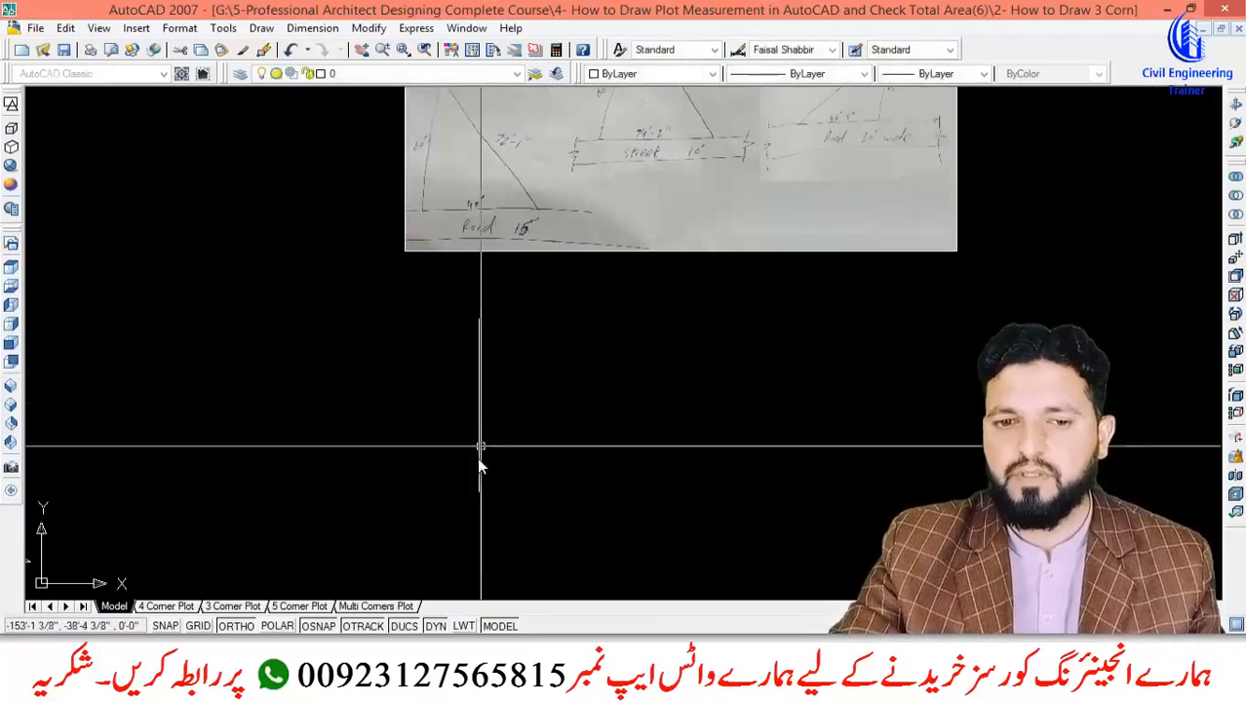
pyautogui.press('Return')
pyautogui.press('Return')
pyautogui.click(479, 490)
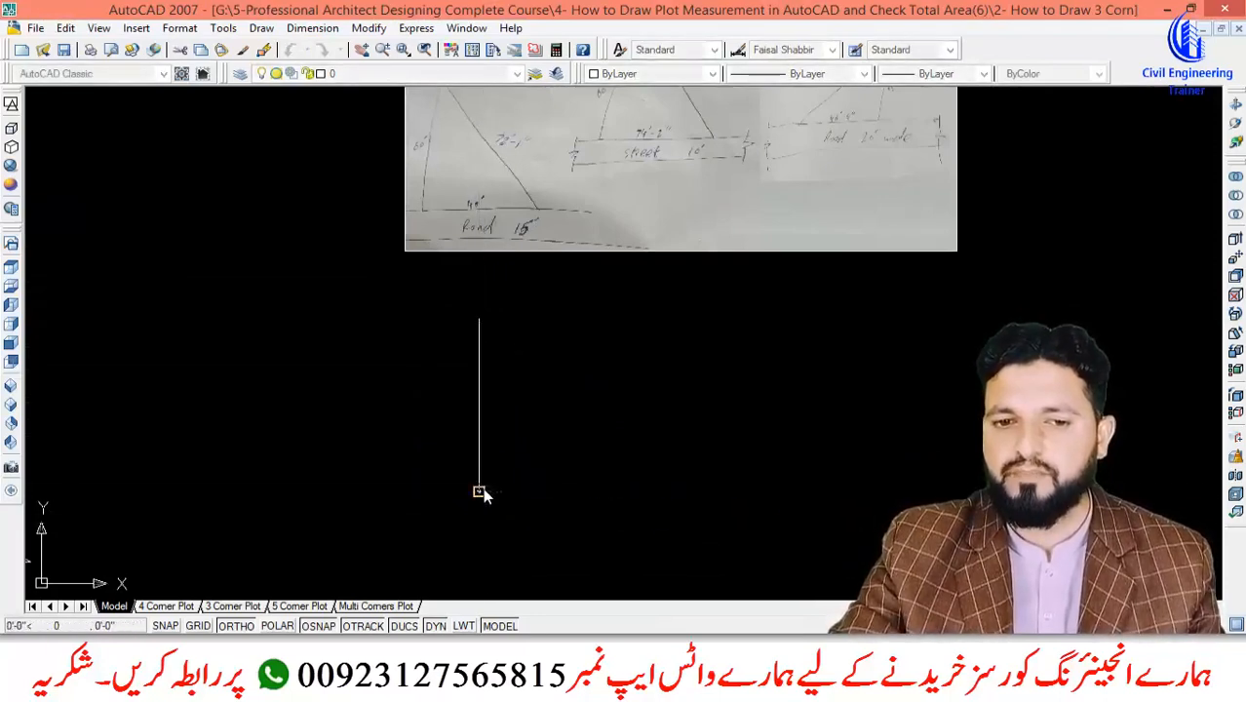
pyautogui.click(633, 491)
pyautogui.press('Return')
# Draw a circle of radius 40' centred on the corner where the two lines meet.
pyautogui.scroll(5, 504, 204)
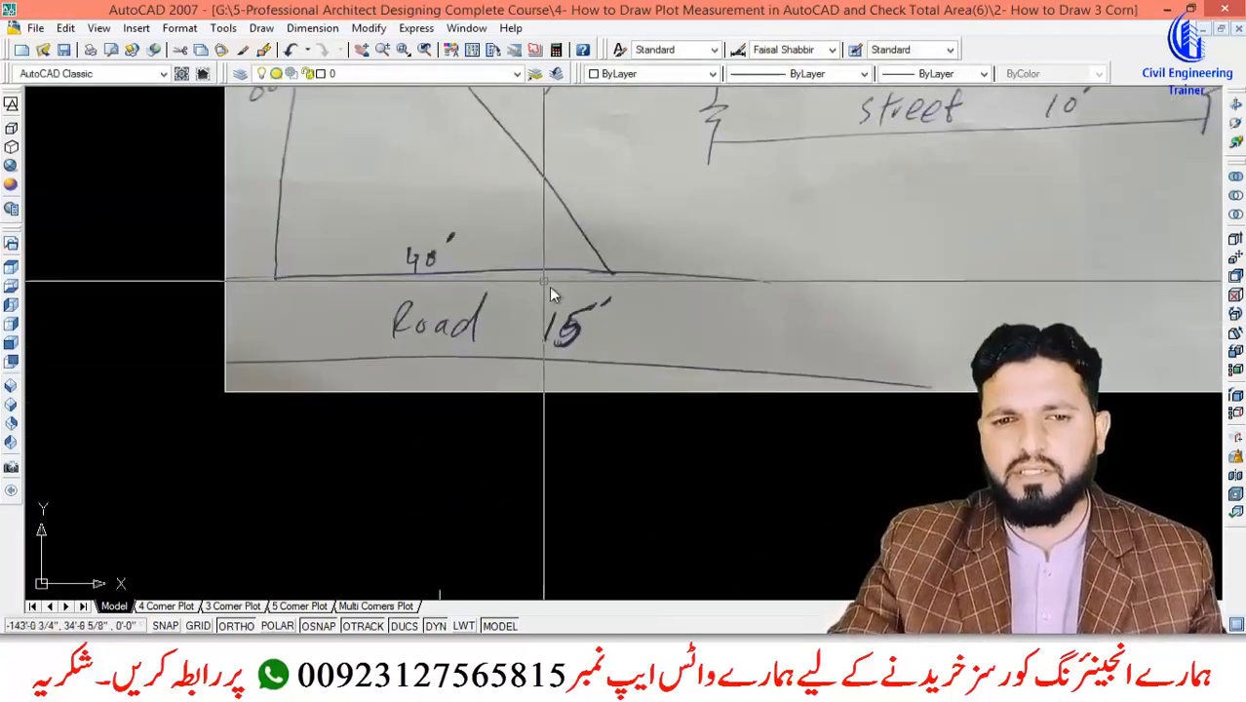
pyautogui.scroll(-5, 529, 281)
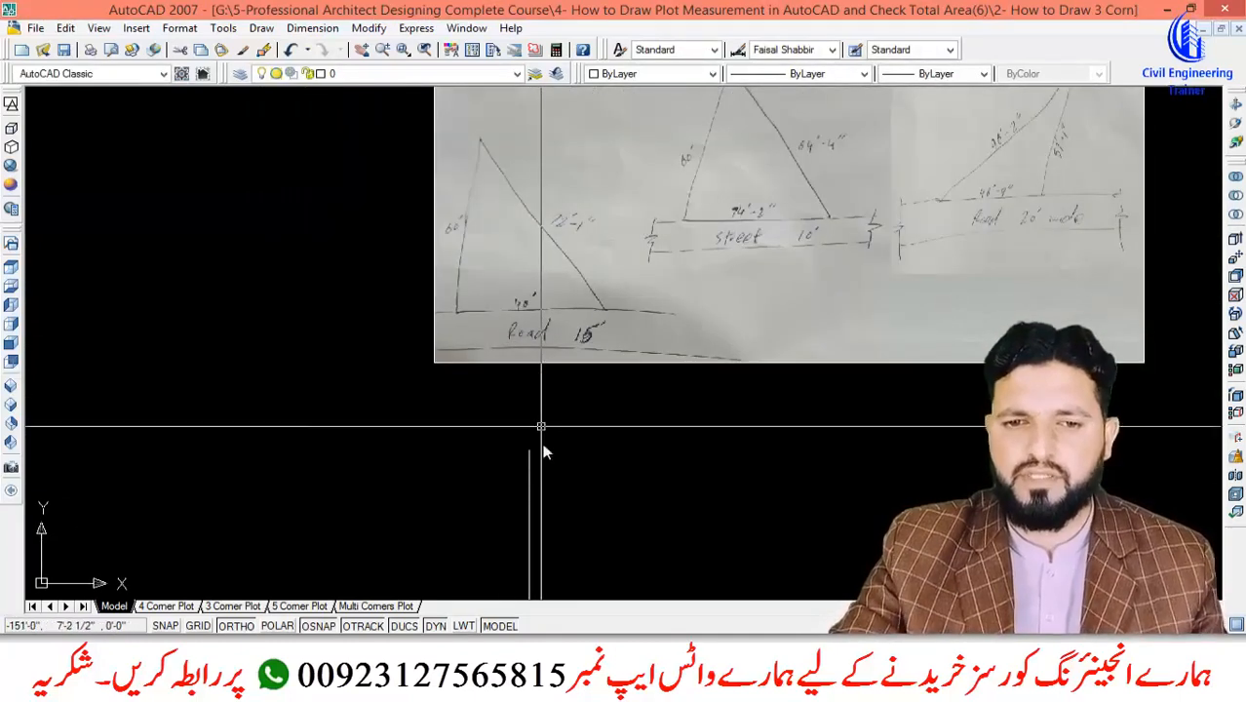
pyautogui.write('c')
pyautogui.press('Return')
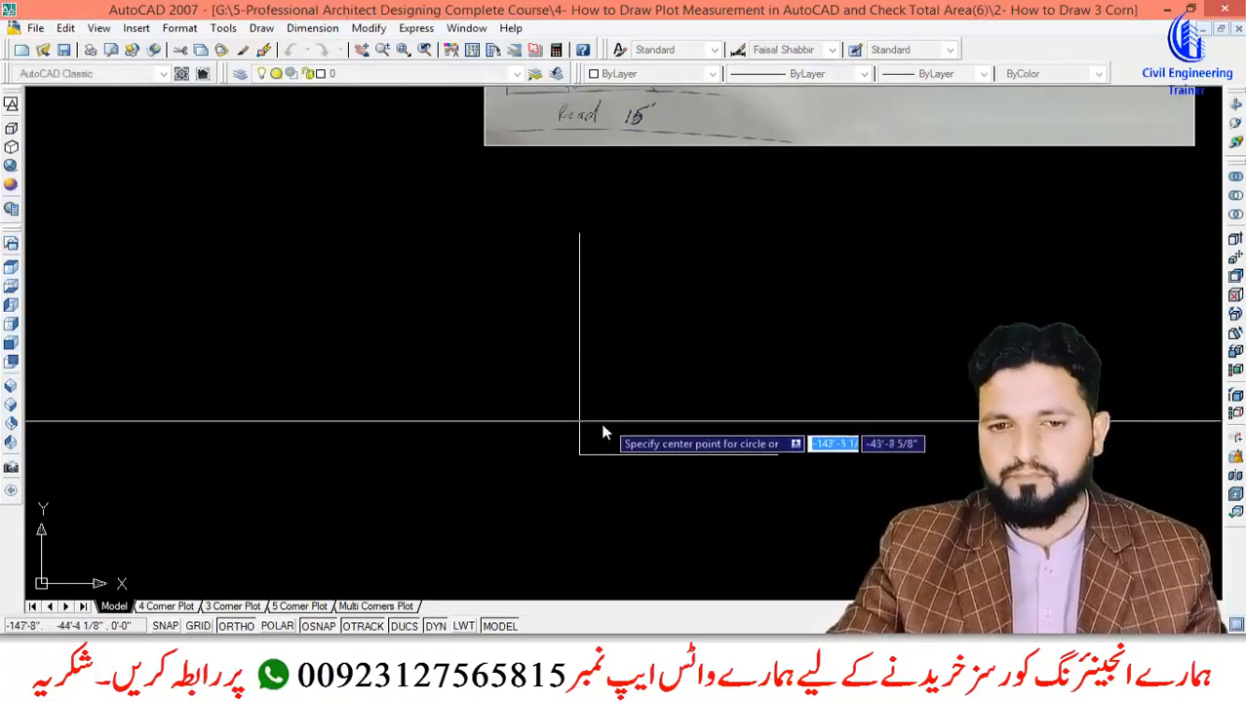
pyautogui.click(579, 454)
pyautogui.write("40'")
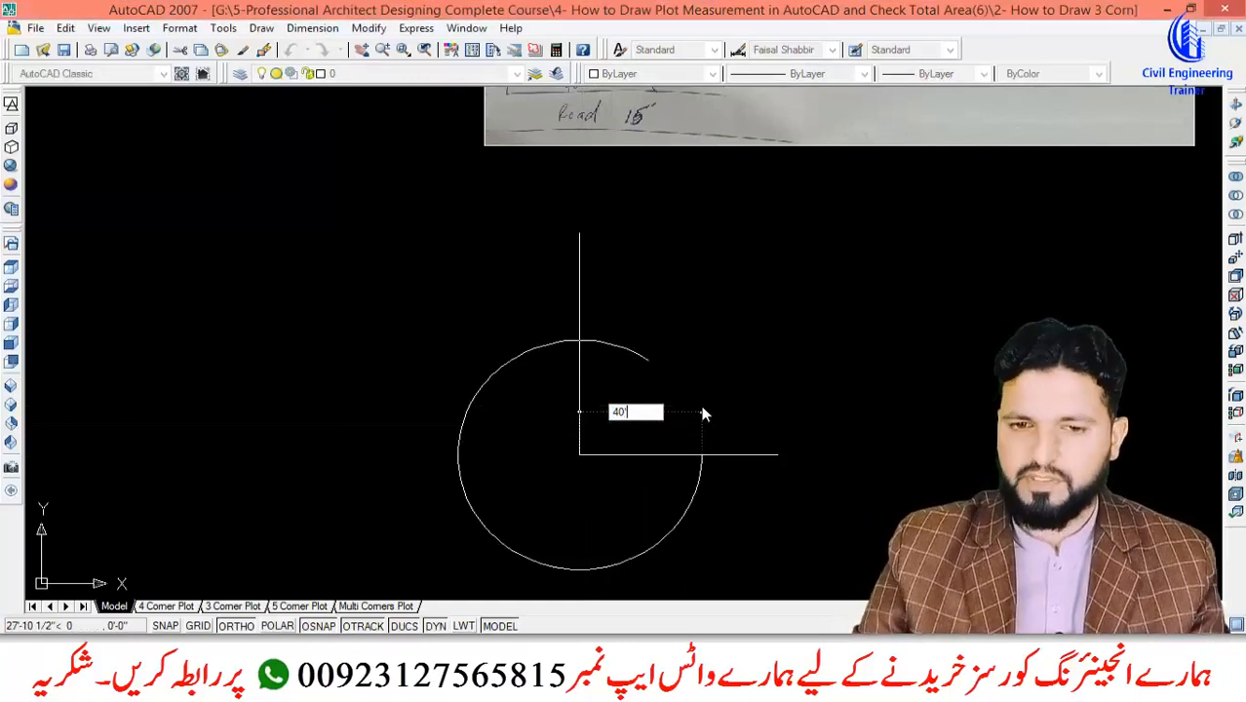
pyautogui.press('Return')
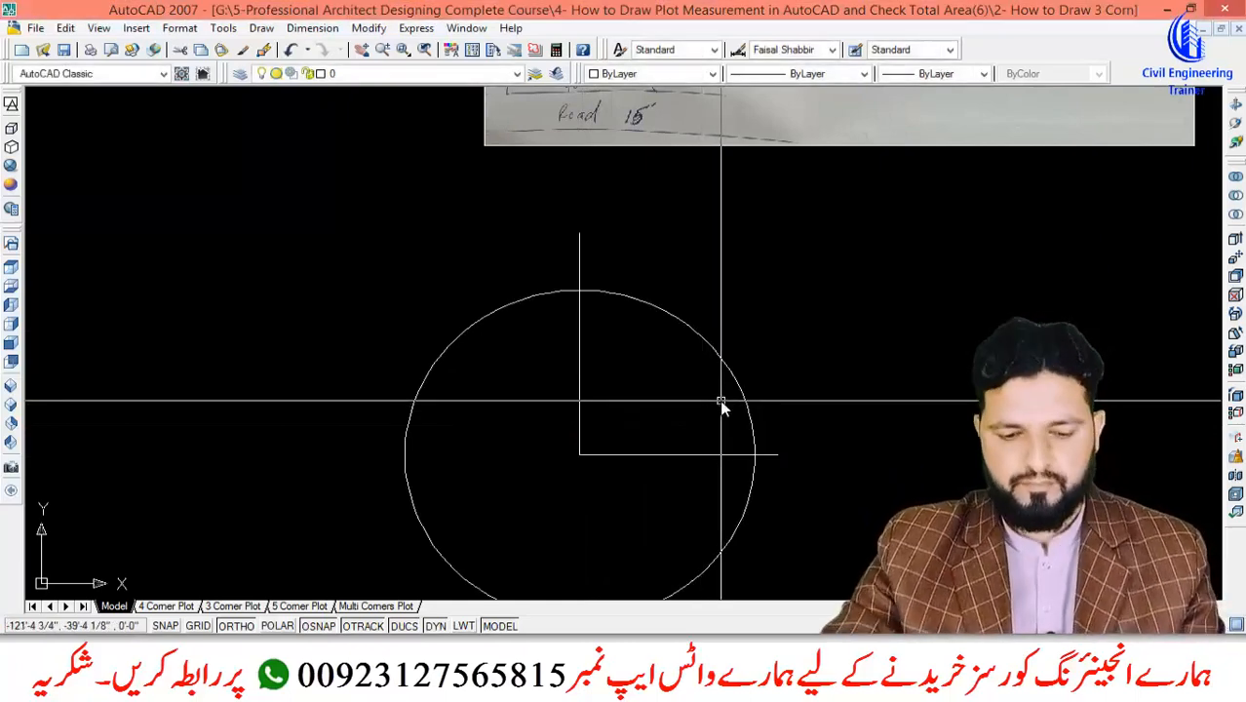
# Trim the part of the horizontal line outside the 40' circle and erase the circle.
pyautogui.press('Return')
pyautogui.press('Return')
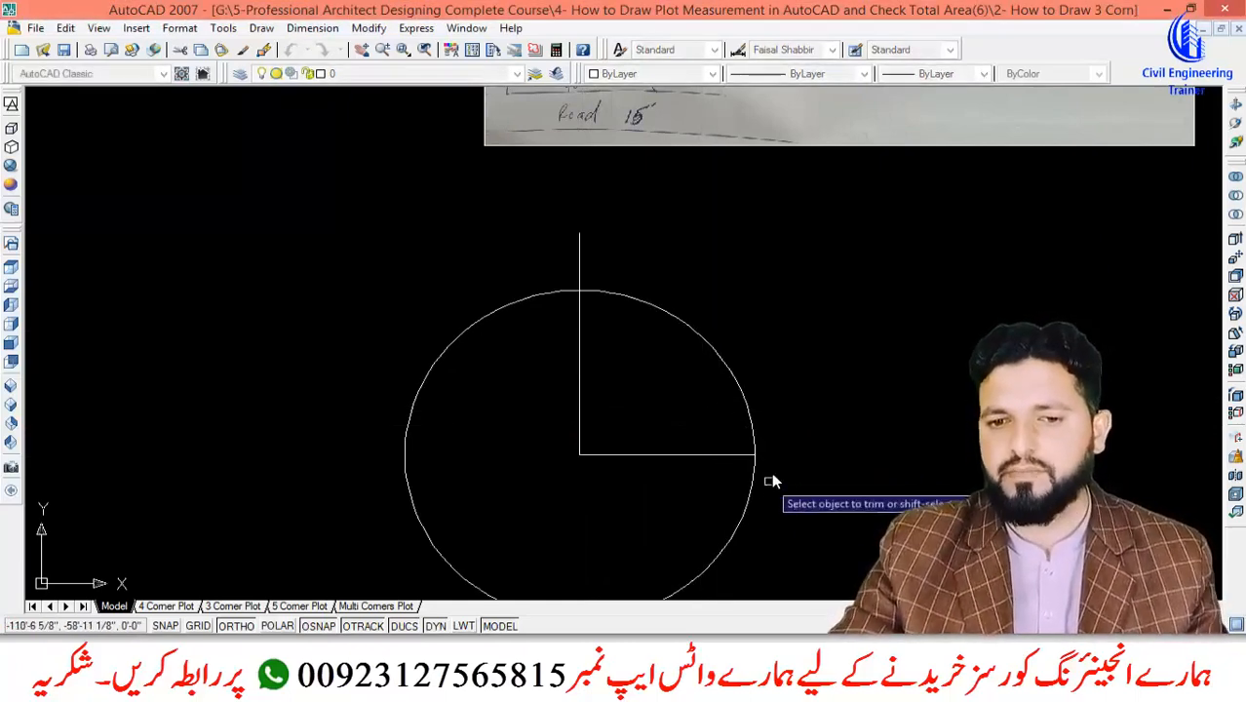
pyautogui.press('Escape')
pyautogui.click(750, 497)
pyautogui.write('e')
pyautogui.press('Return')
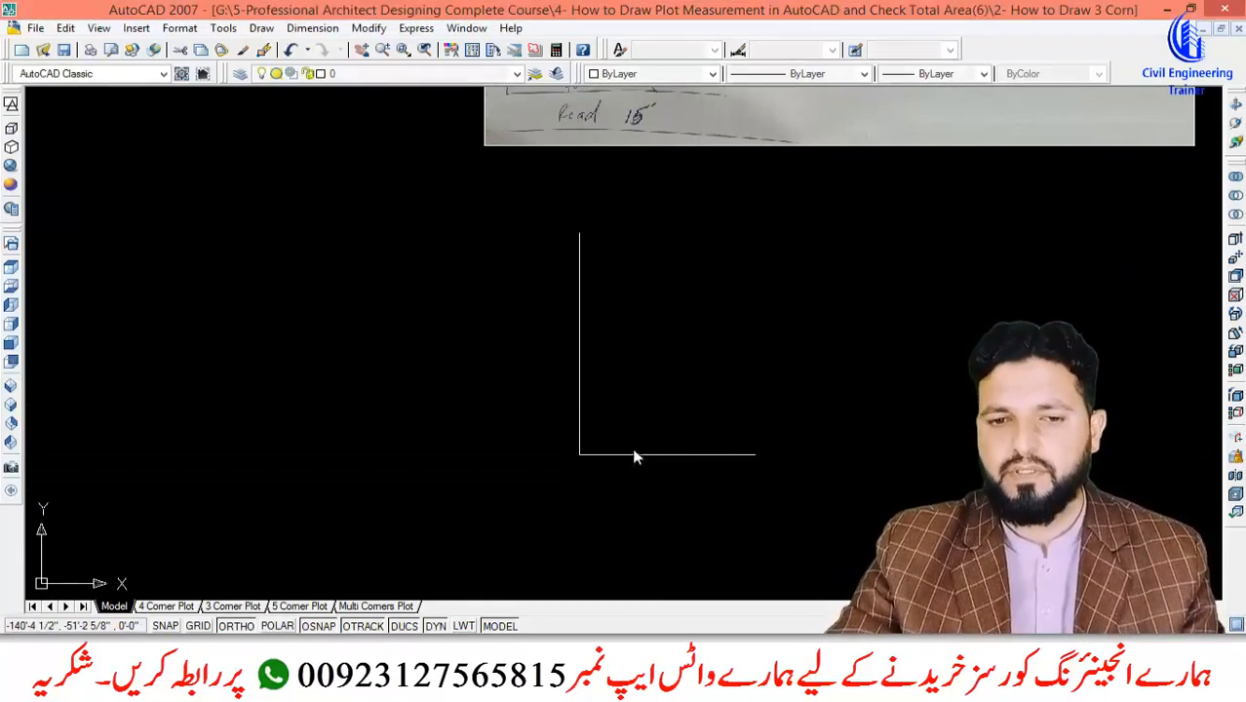
# Draw a circle of radius 60' centred on the corner of the two lines.
pyautogui.write('c')
pyautogui.press('Return')
pyautogui.click(580, 453)
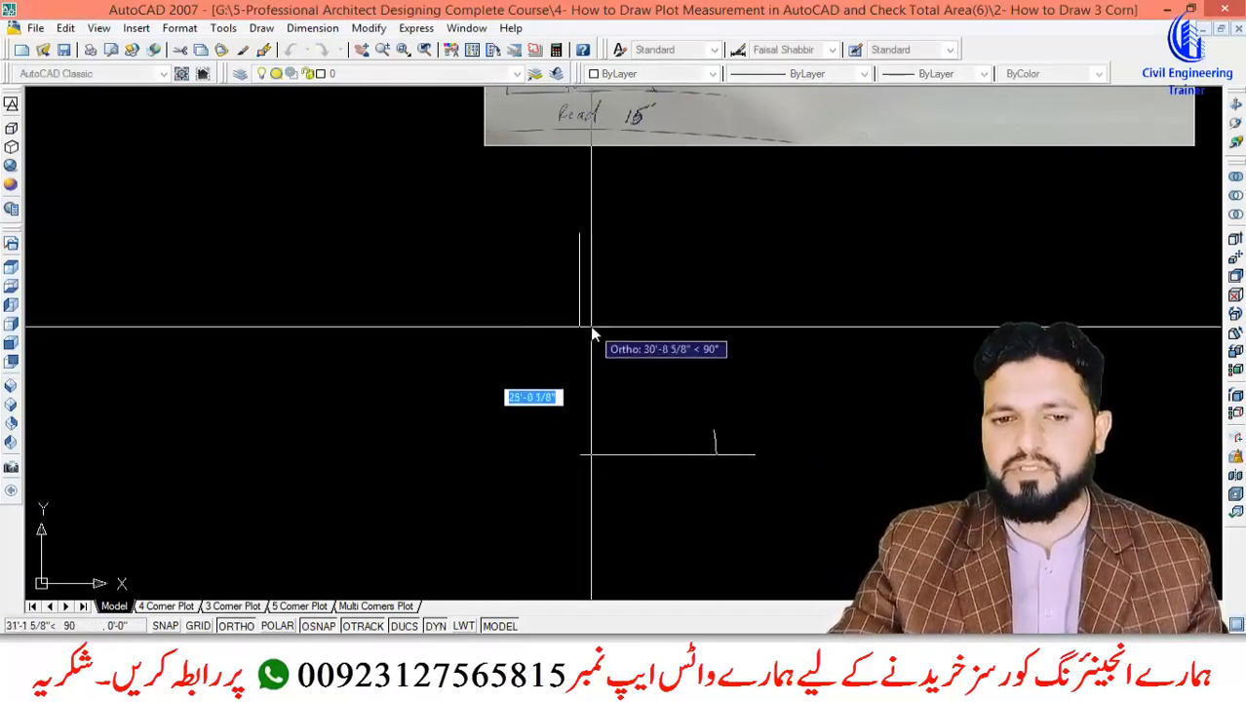
pyautogui.write('60')
pyautogui.press('Return')
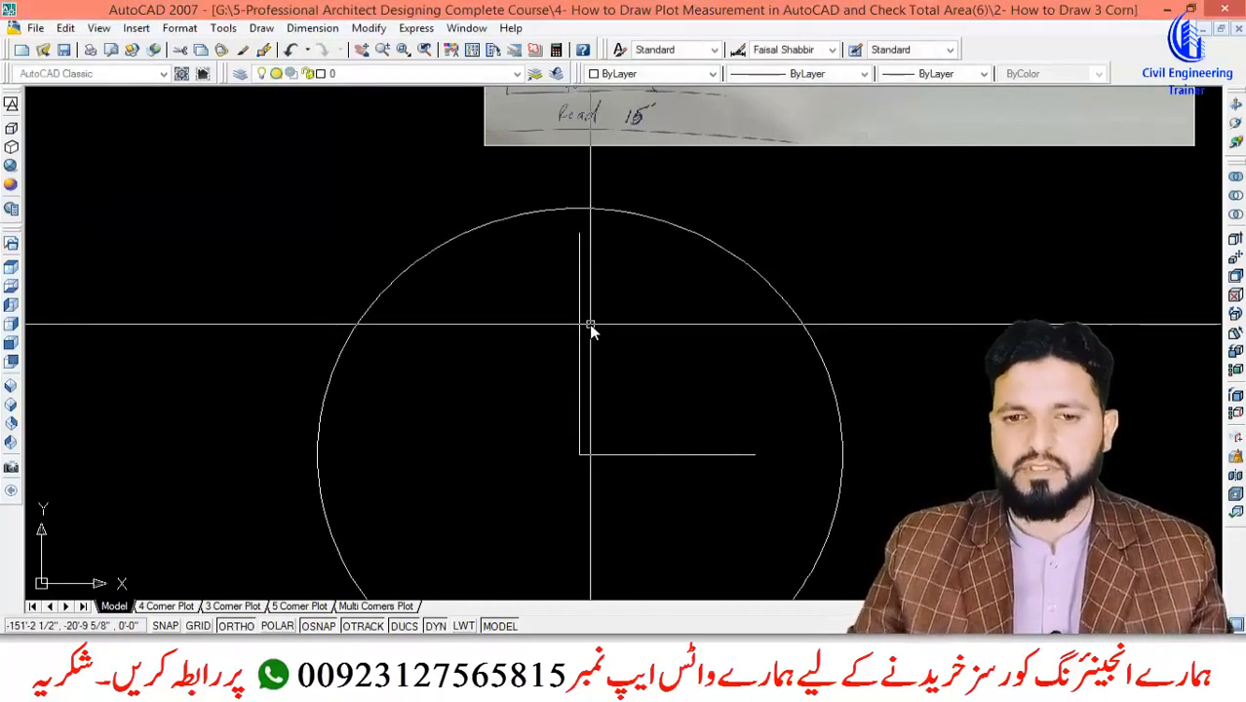
# Extend the upper end of the vertical line to the 60' circle and erase the circle.
pyautogui.write('ex')
pyautogui.press('Return')
pyautogui.press('Return')
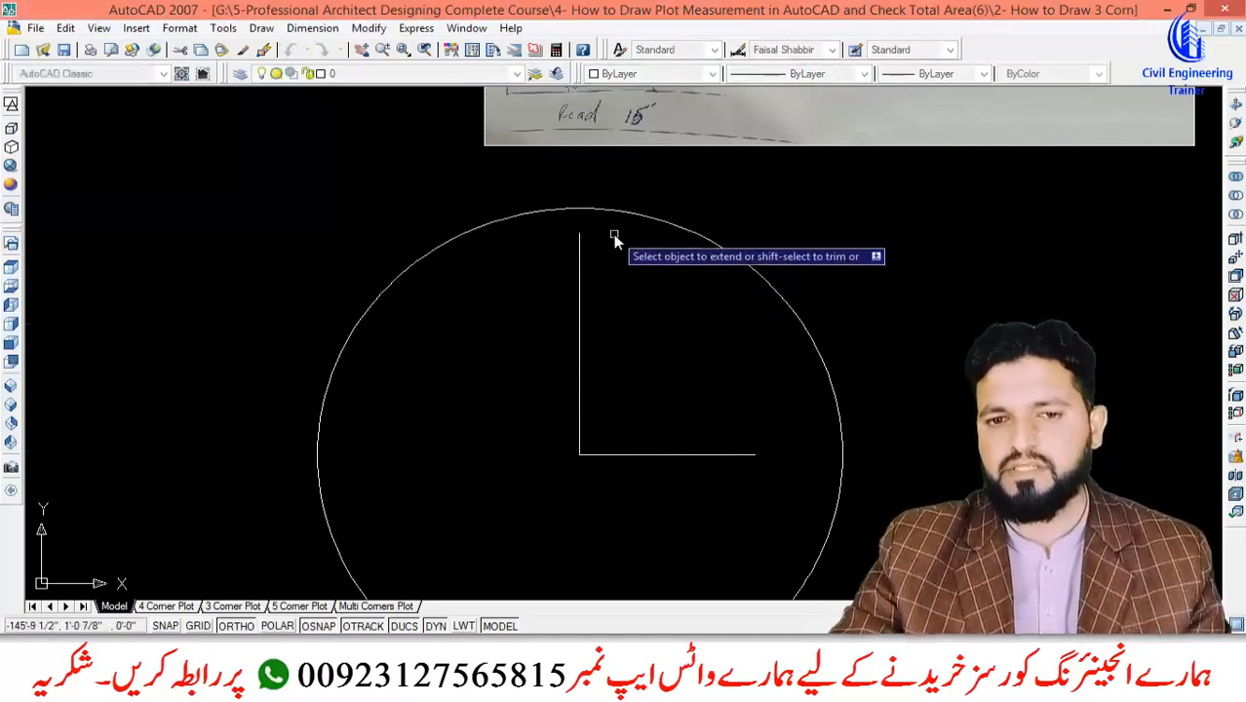
pyautogui.press('Escape')
pyautogui.click(495, 281)
pyautogui.click(434, 216)
pyautogui.write('e')
pyautogui.press('Return')
pyautogui.scroll(-5, 510, 374)
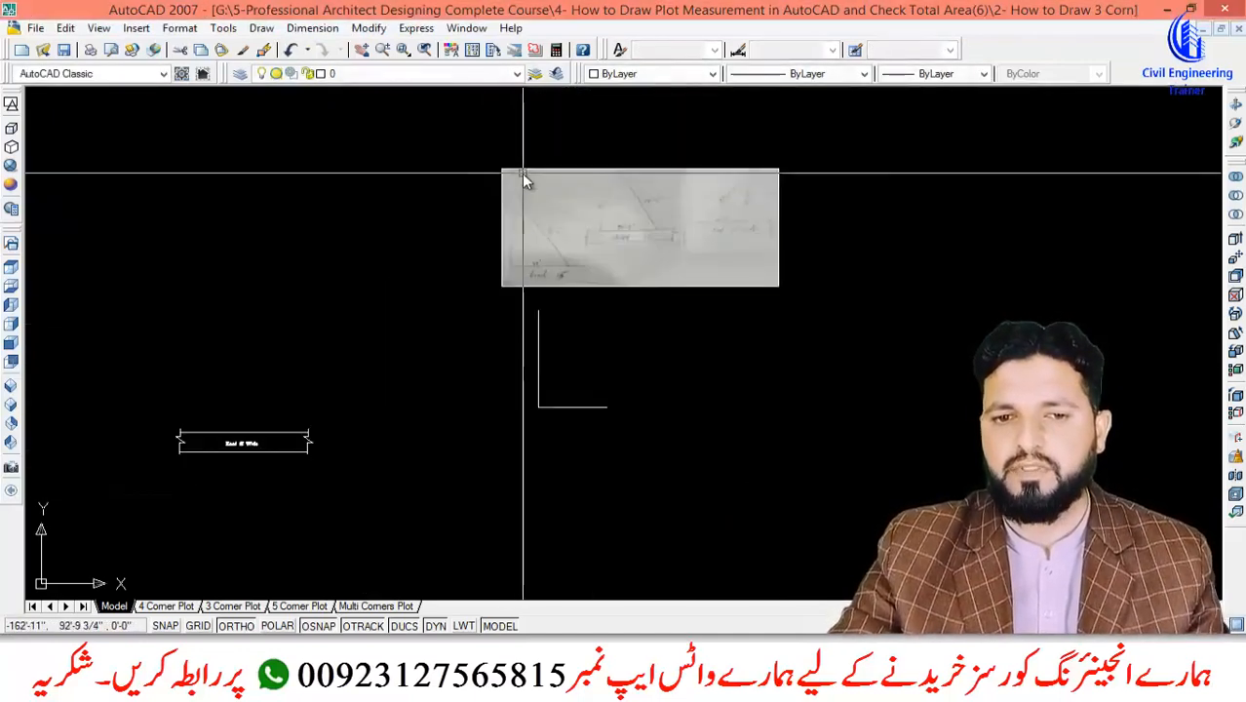
# Close the triangle with a line joining the free ends of both sides and check its length against the first sketch.
pyautogui.scroll(5, 523, 176)
pyautogui.scroll(-4, 597, 292)
pyautogui.scroll(3, 619, 476)
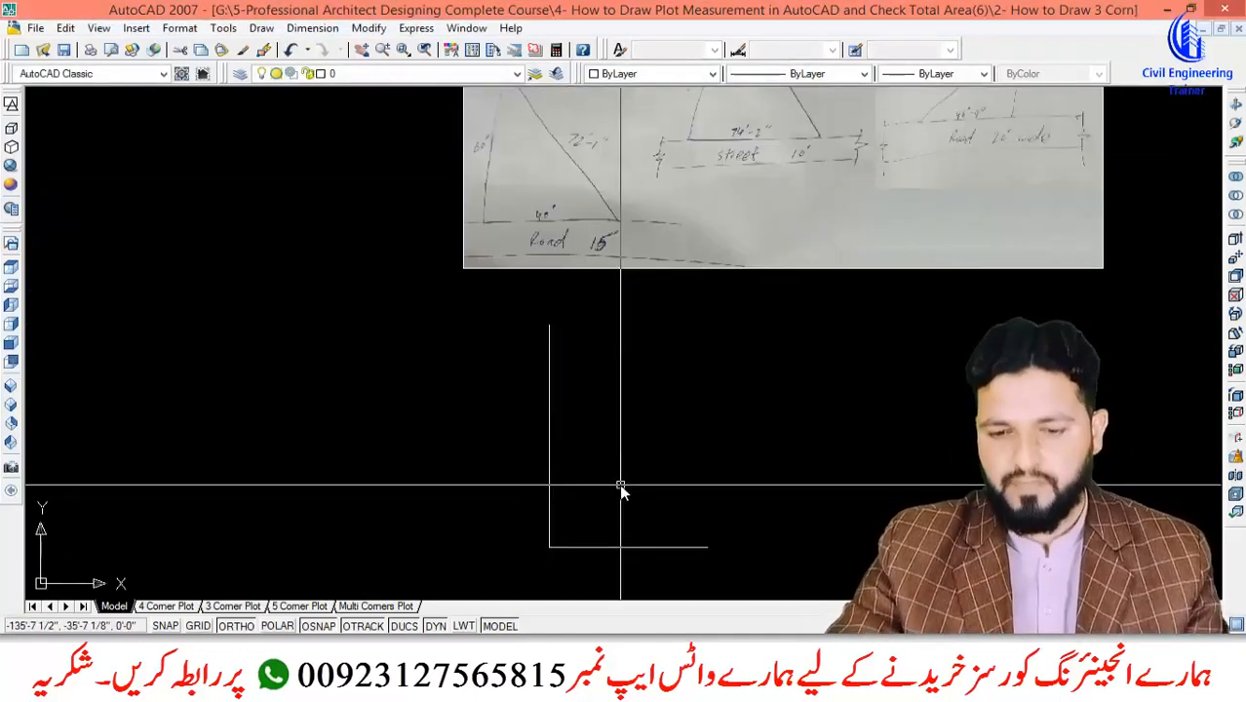
pyautogui.write('l')
pyautogui.press('Return')
pyautogui.click(551, 325)
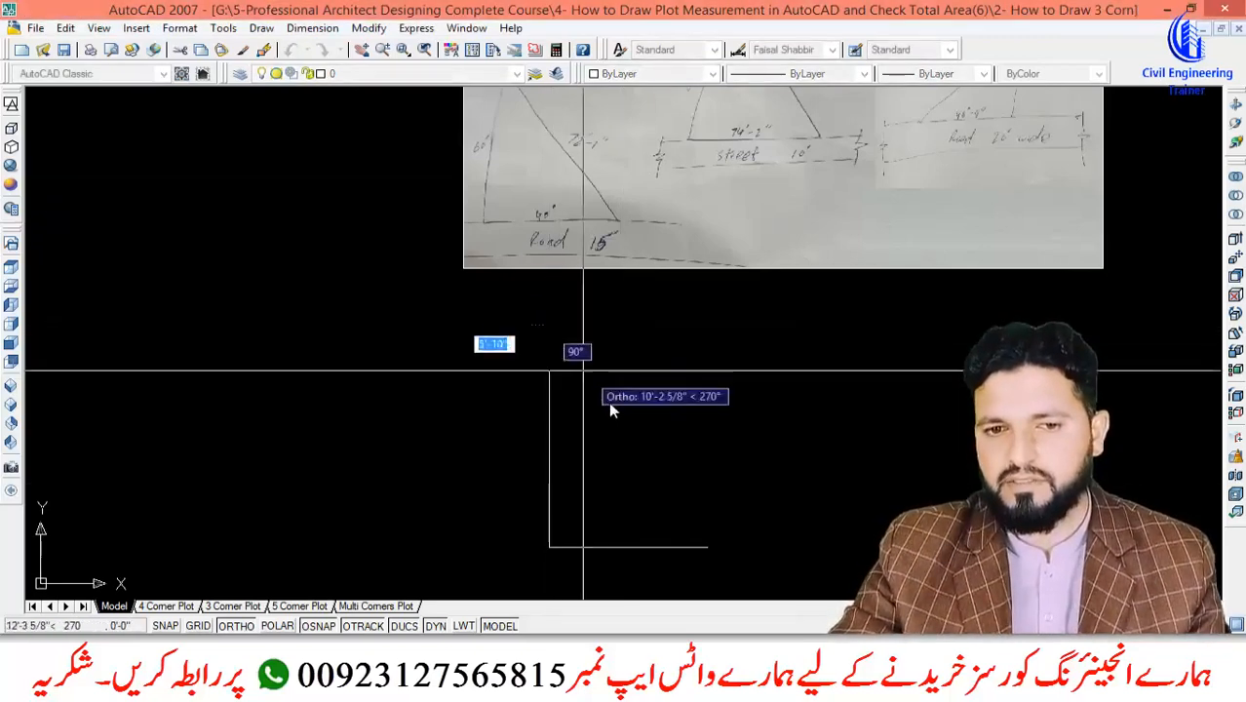
pyautogui.click(708, 548)
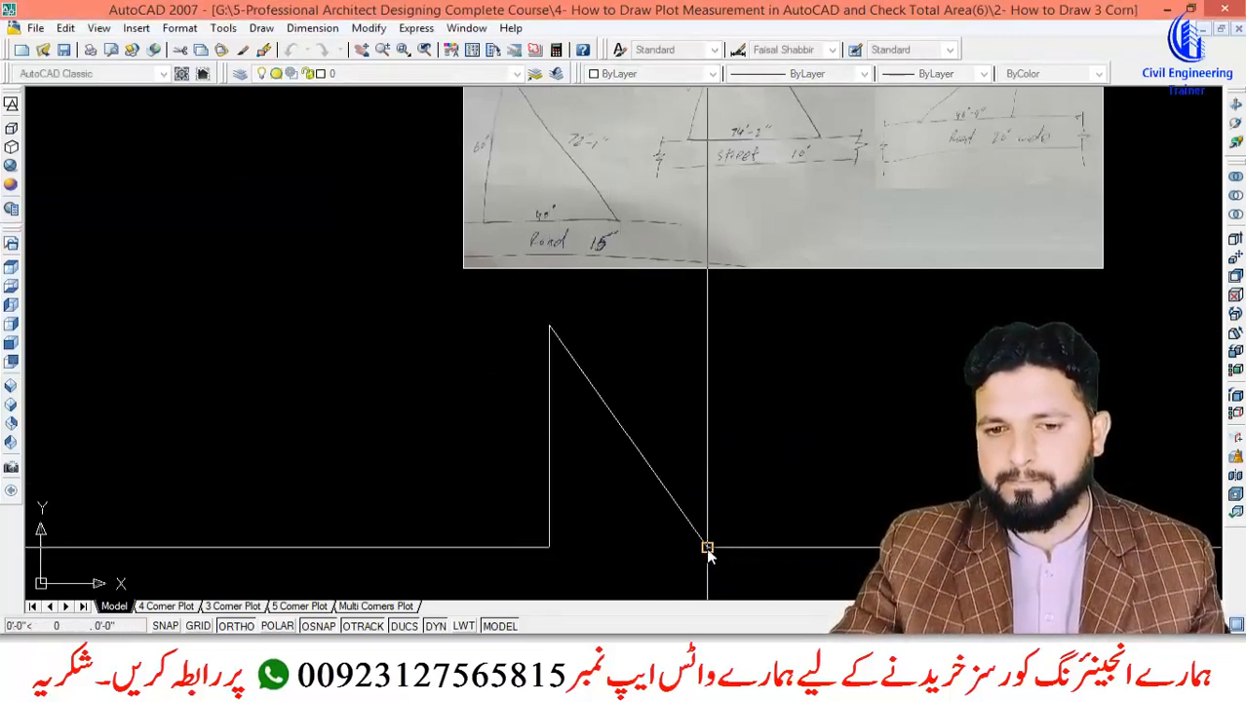
pyautogui.press('Return')
pyautogui.click(655, 475)
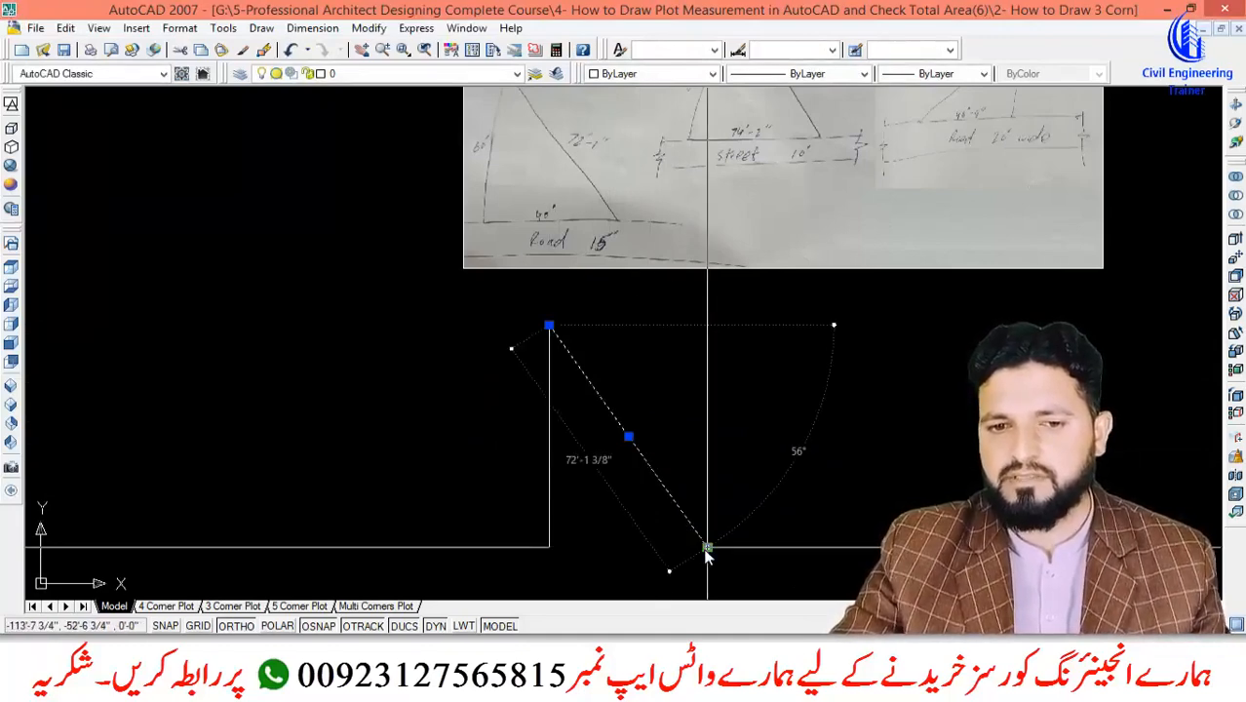
pyautogui.scroll(-4, 707, 552)
pyautogui.scroll(7, 672, 375)
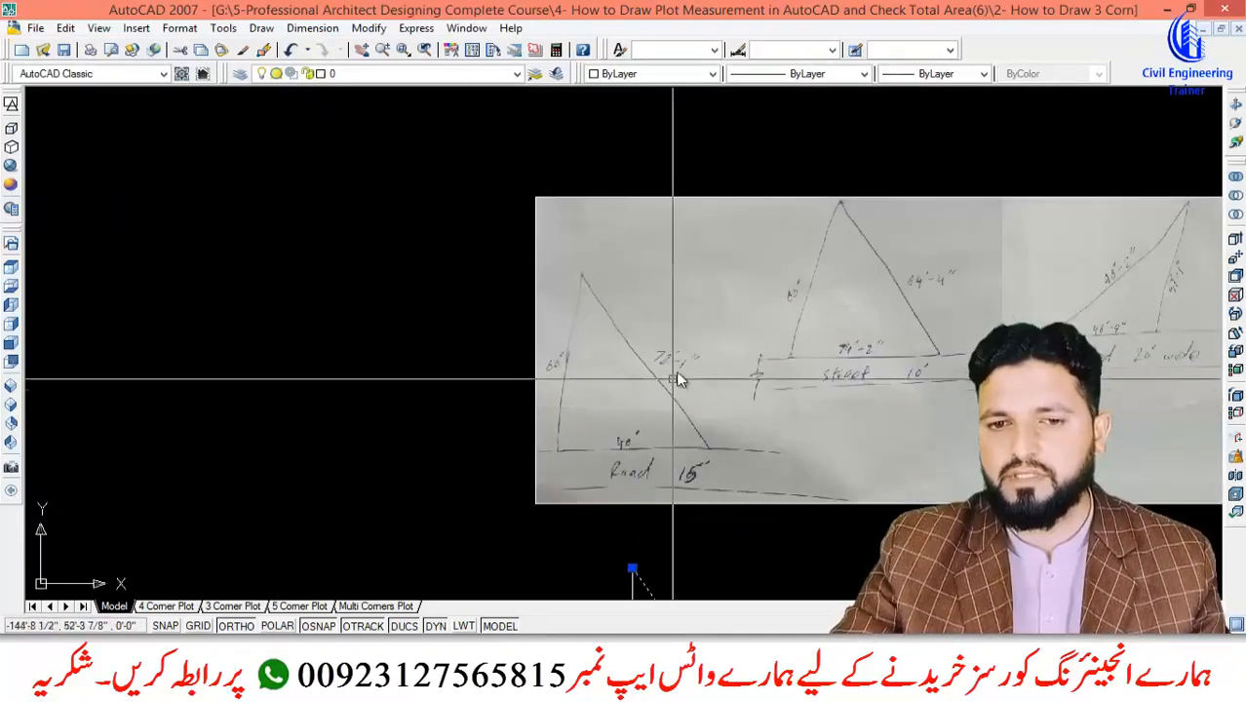
pyautogui.scroll(-5, 679, 368)
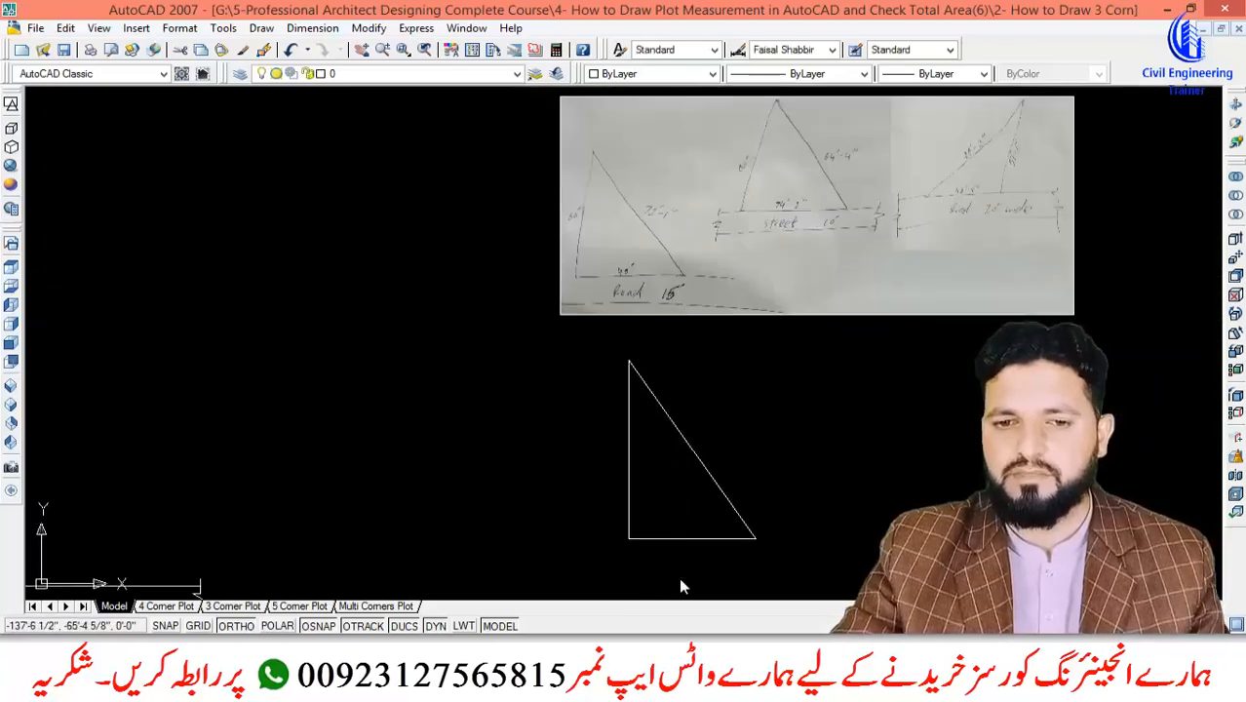
# Add aligned dimensions outside the triangle along its vertical side and its sloping side.
pyautogui.write('dal')
pyautogui.press('Return')
pyautogui.press('Return')
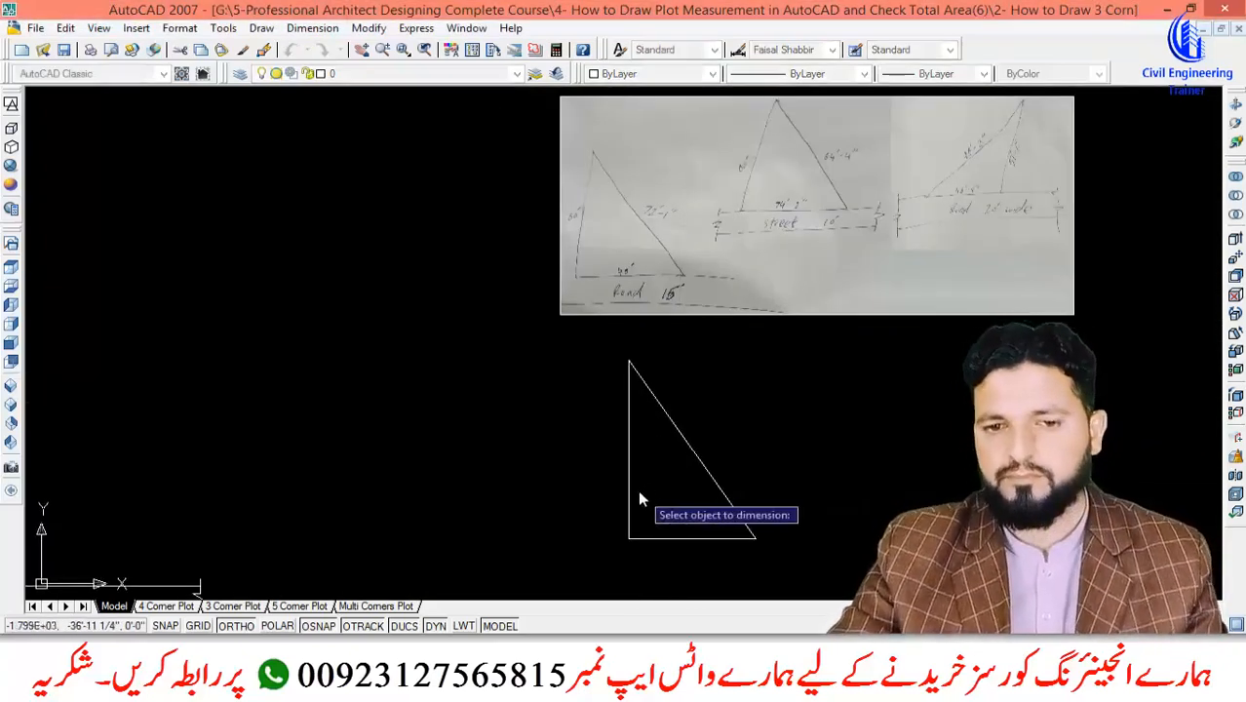
pyautogui.click(628, 480)
pyautogui.click(612, 485)
pyautogui.scroll(3, 612, 480)
pyautogui.press('Return')
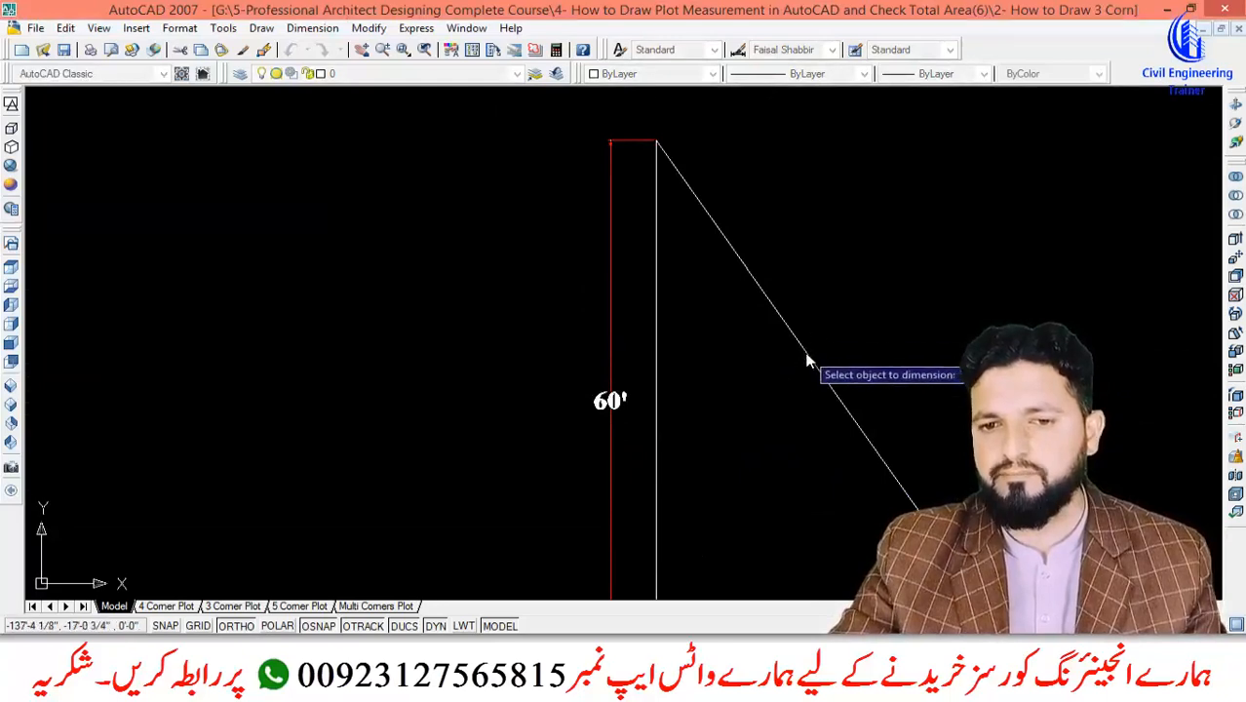
pyautogui.click(807, 361)
pyautogui.click(840, 322)
pyautogui.scroll(-2, 832, 449)
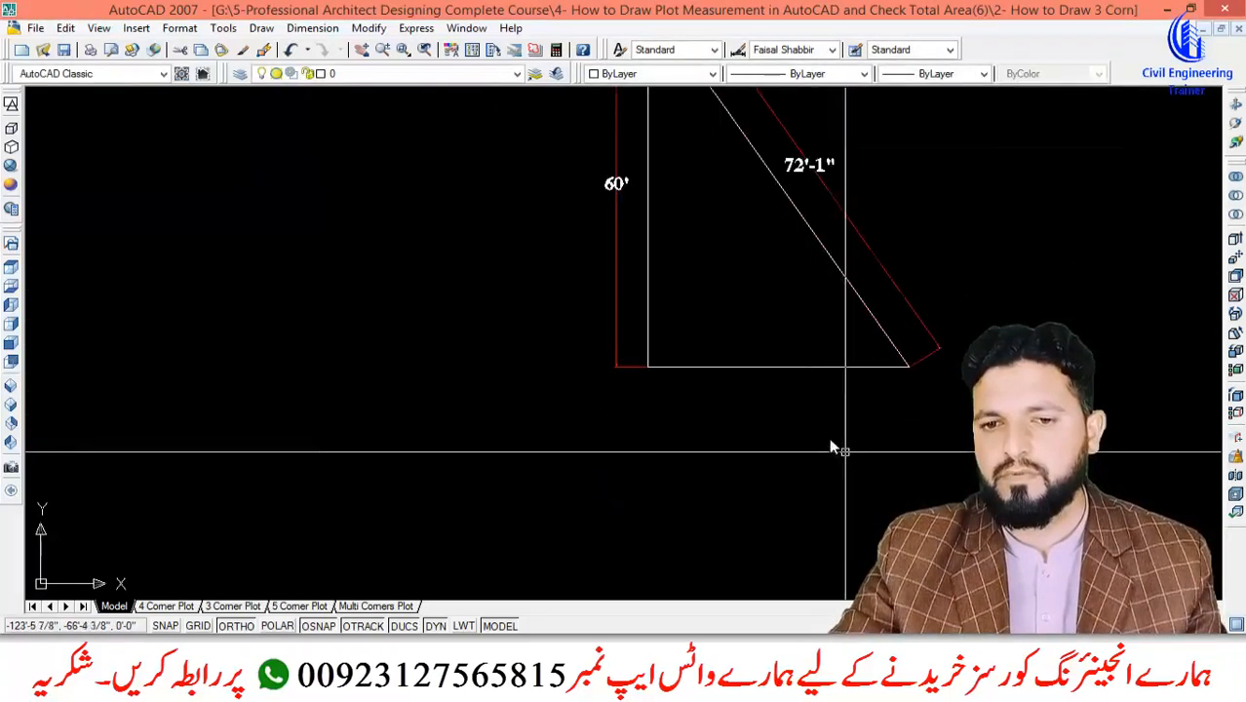
# Add an aligned dimension to the triangle's horizontal base, placed just inside the triangle.
pyautogui.press('Return')
pyautogui.press('Return')
pyautogui.click(776, 367)
pyautogui.scroll(4, 781, 367)
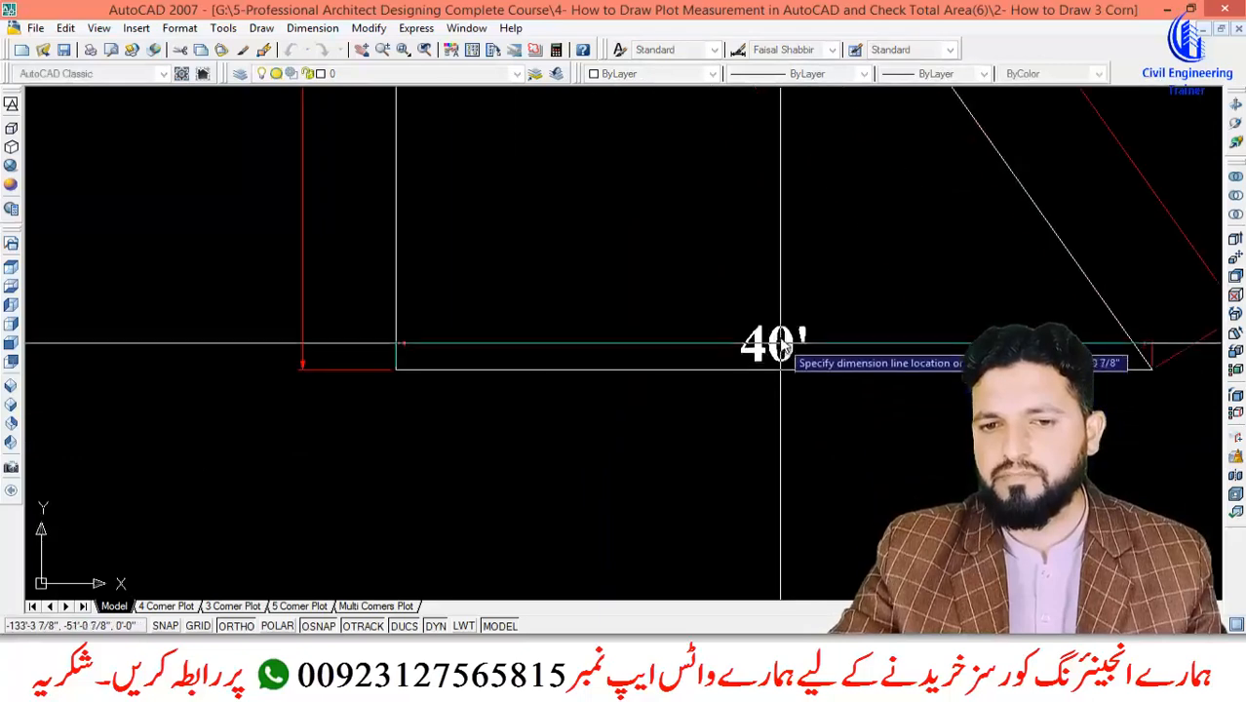
pyautogui.click(772, 315)
# Copy the "Road 12' Wide" symbol by the midpoint of its upper edge onto the midpoint of the triangle's base.
pyautogui.scroll(-10, 456, 365)
pyautogui.scroll(3, 137, 384)
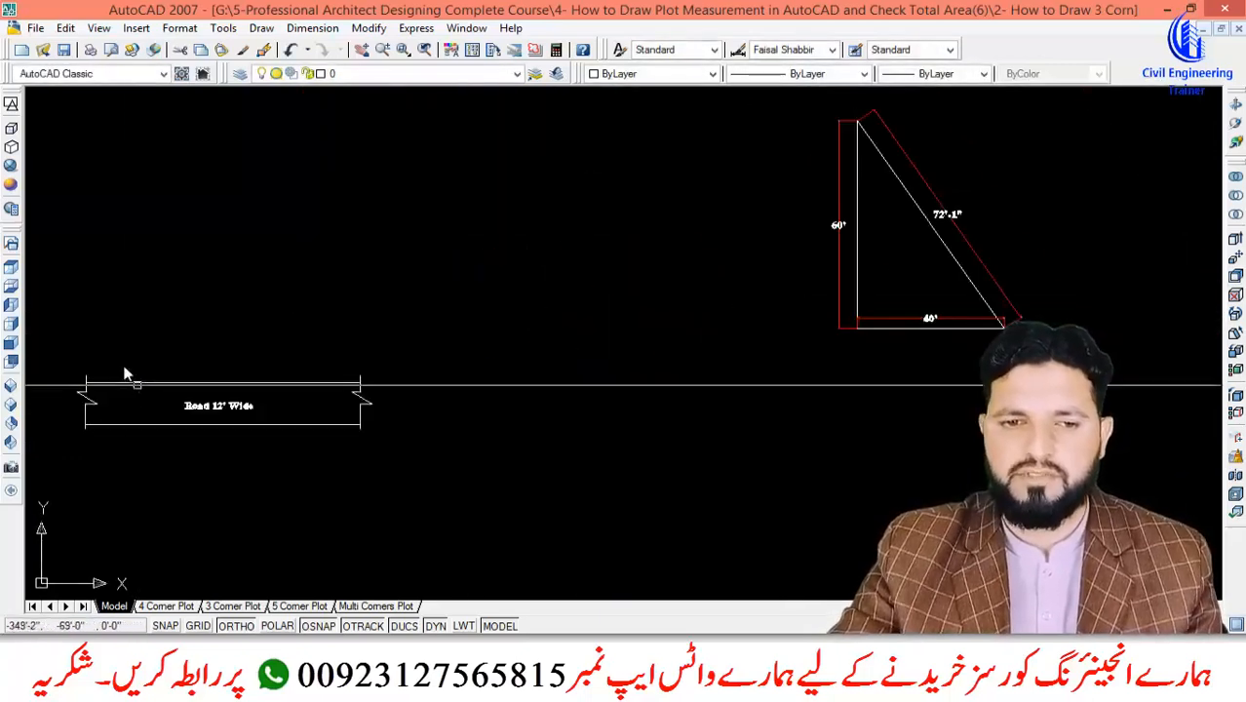
pyautogui.click(55, 336)
pyautogui.click(404, 473)
pyautogui.write('c')
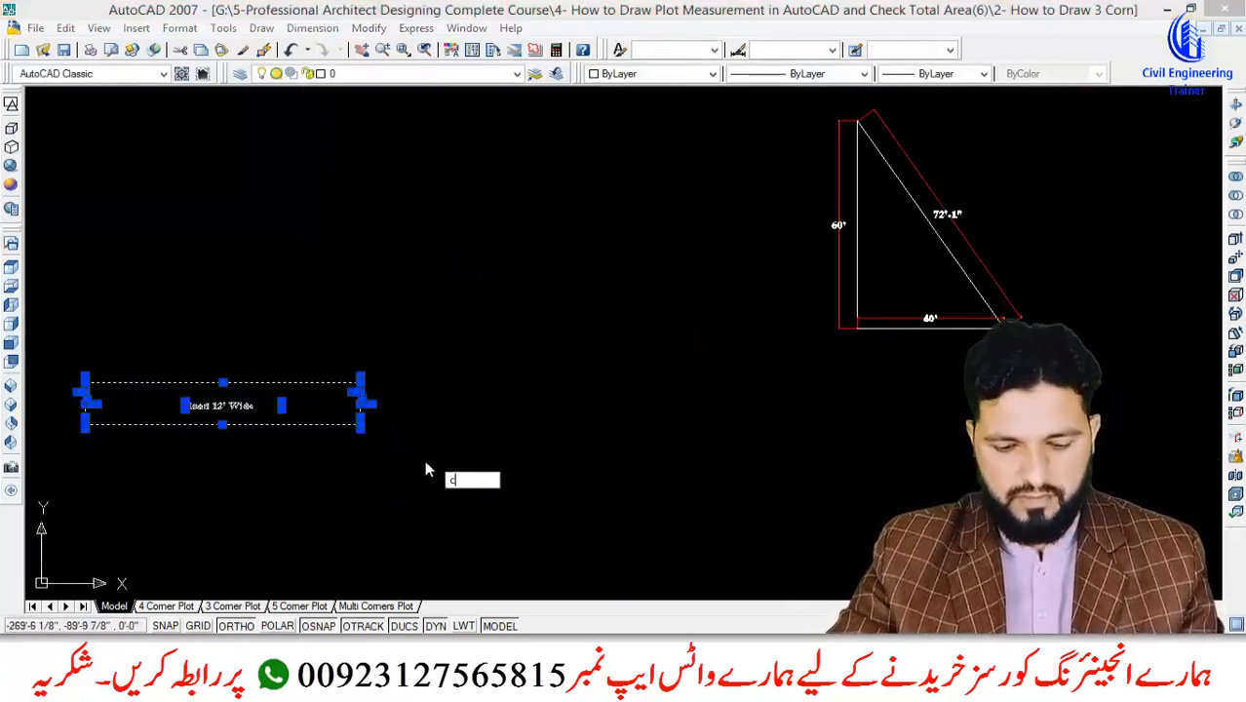
pyautogui.write('o')
pyautogui.press('Return')
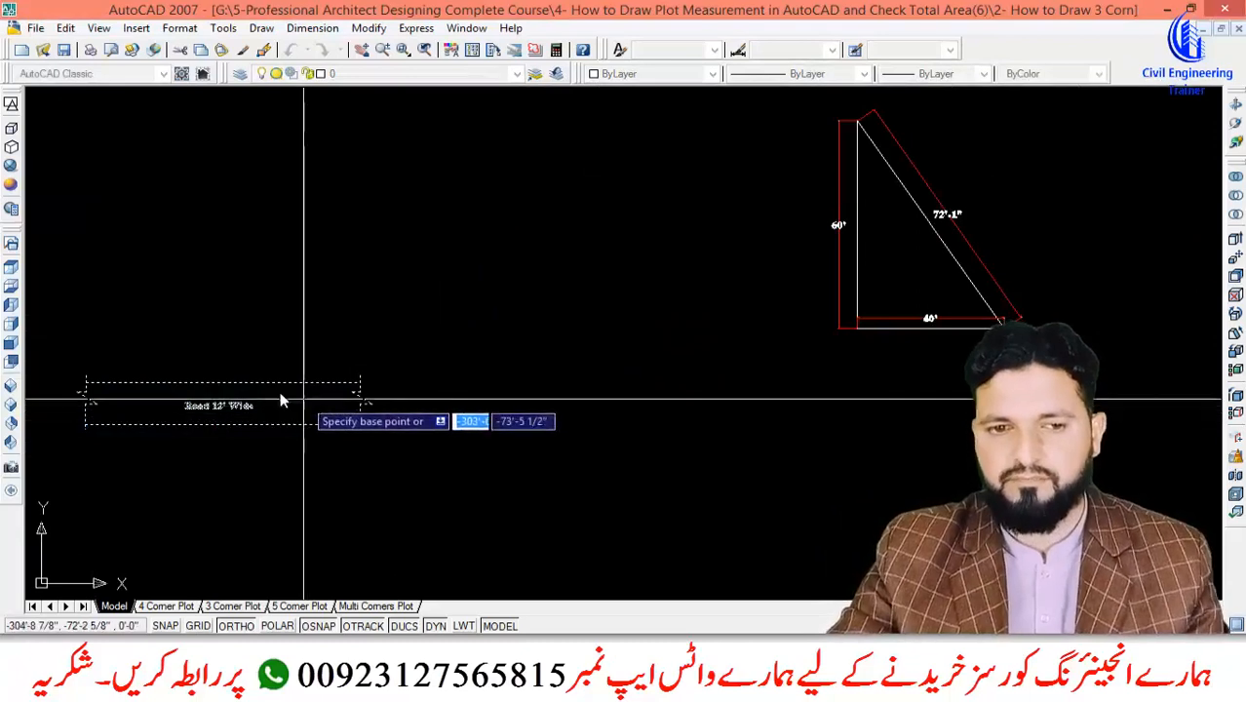
pyautogui.click(224, 388)
pyautogui.scroll(6, 836, 359)
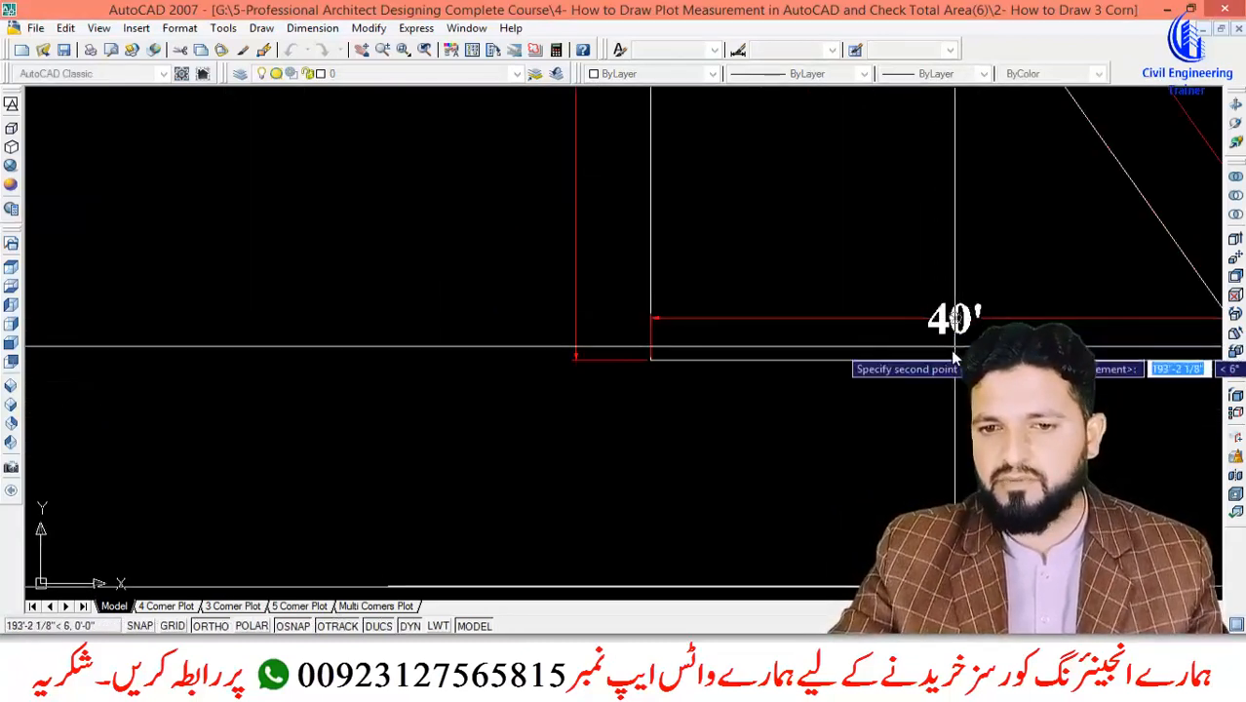
pyautogui.click(955, 361)
pyautogui.press('Escape')
# Move the dimensioned triangle together with its road horizontally to the left, clear of the space below the other sketches.
pyautogui.scroll(-8, 565, 407)
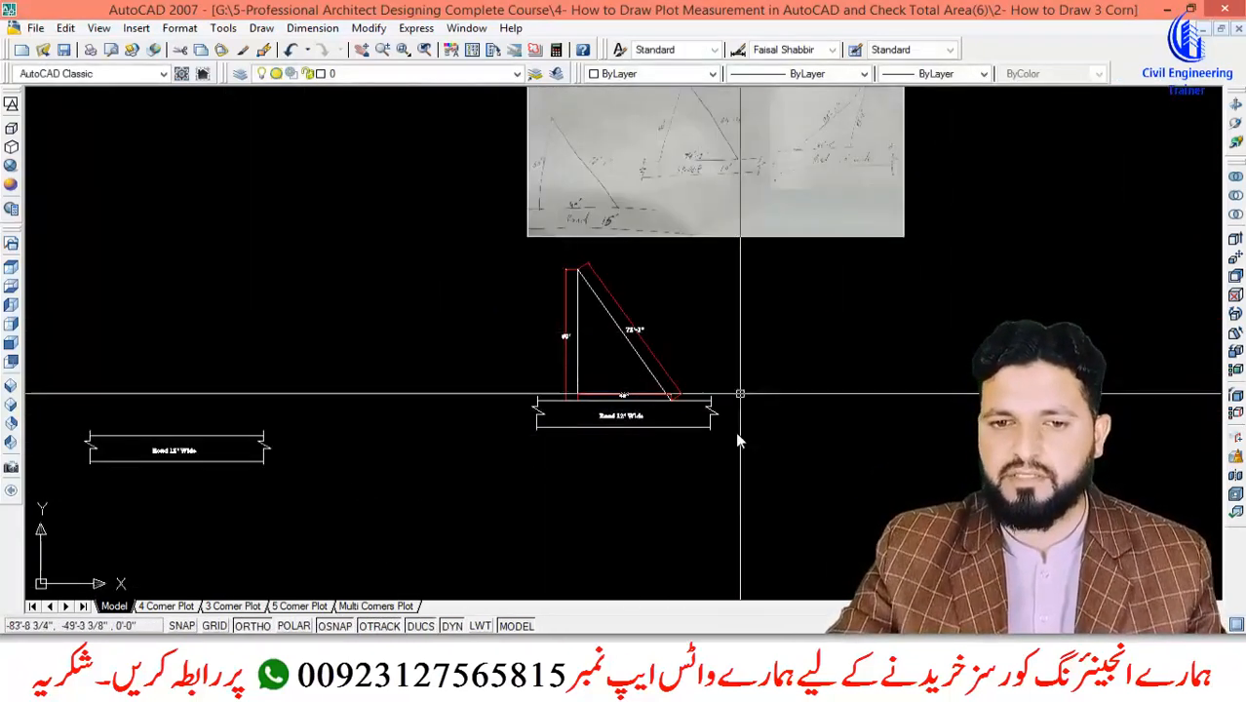
pyautogui.click(744, 491)
pyautogui.click(487, 255)
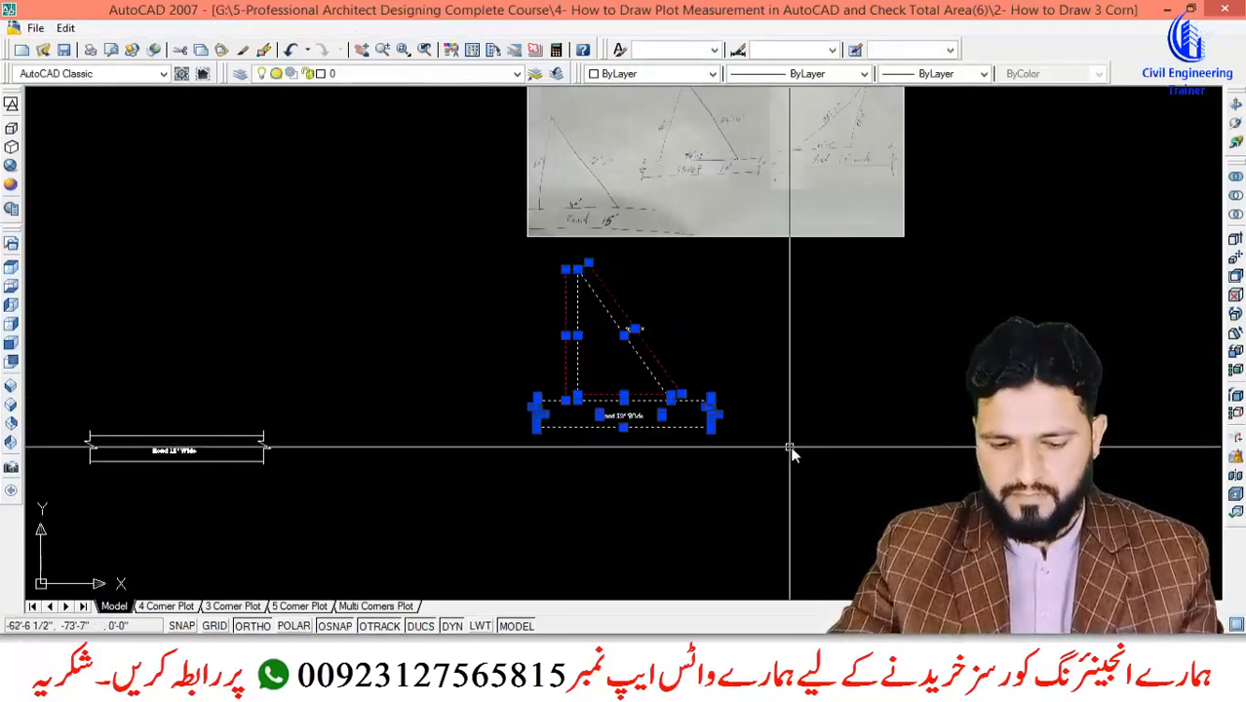
pyautogui.write('m')
pyautogui.press('Return')
pyautogui.click(817, 480)
pyautogui.click(649, 481)
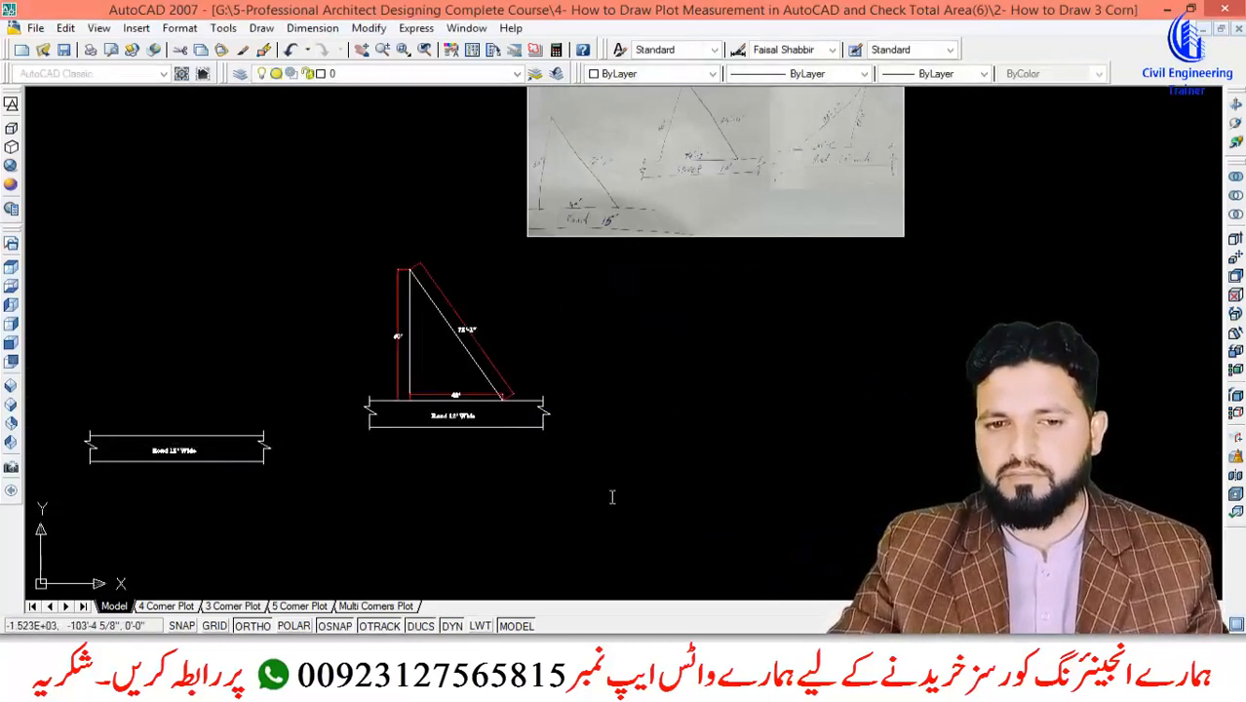
# Stretch the right end of the road below the triangle inward to shorten the road.
pyautogui.write('s')
pyautogui.press('Return')
pyautogui.scroll(5, 551, 458)
pyautogui.click(584, 246)
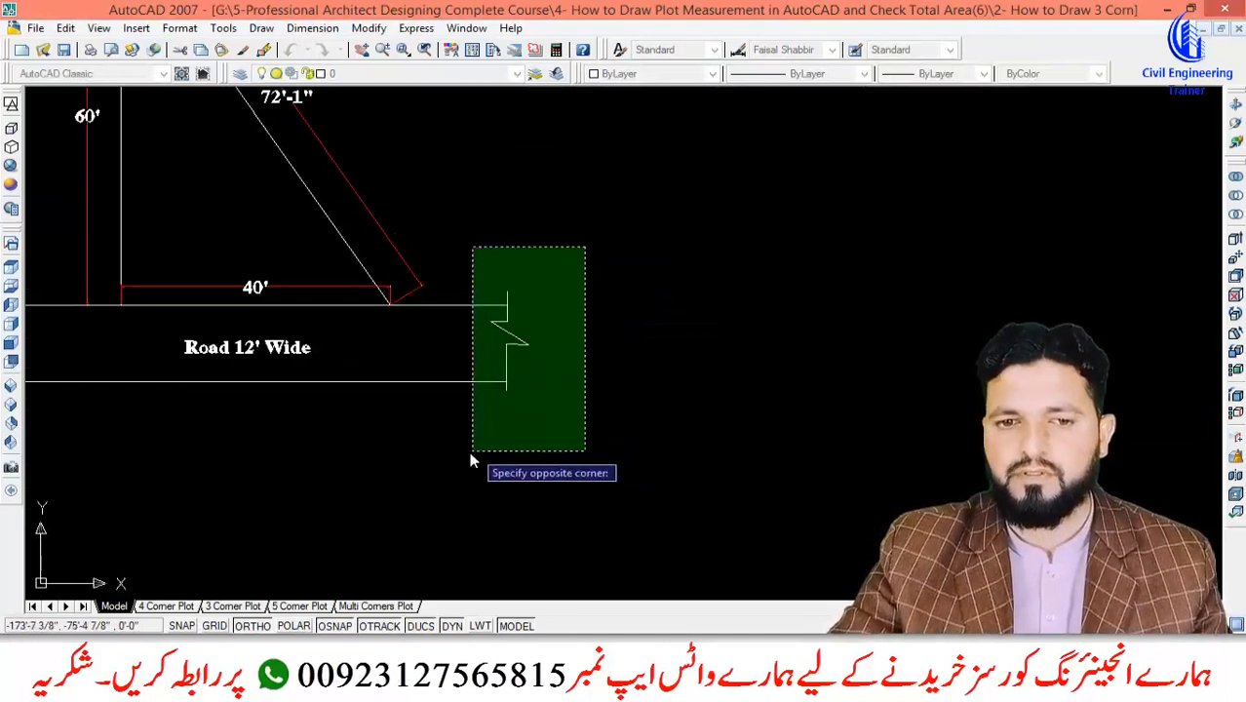
pyautogui.click(455, 468)
pyautogui.click(634, 469)
pyautogui.click(589, 469)
pyautogui.scroll(-7, 651, 459)
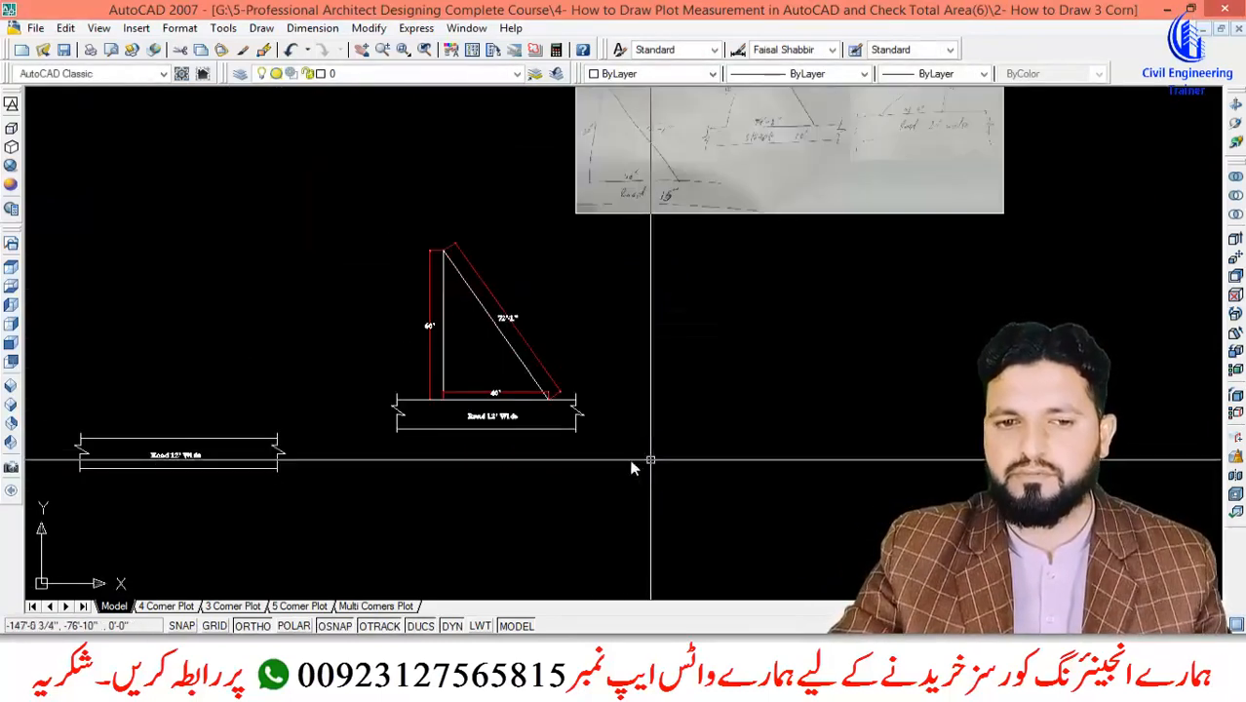
# Stretch the left end of the road below the triangle inward, closer to the 60' side.
pyautogui.scroll(8, 392, 431)
pyautogui.press('Return')
pyautogui.click(443, 284)
pyautogui.click(379, 481)
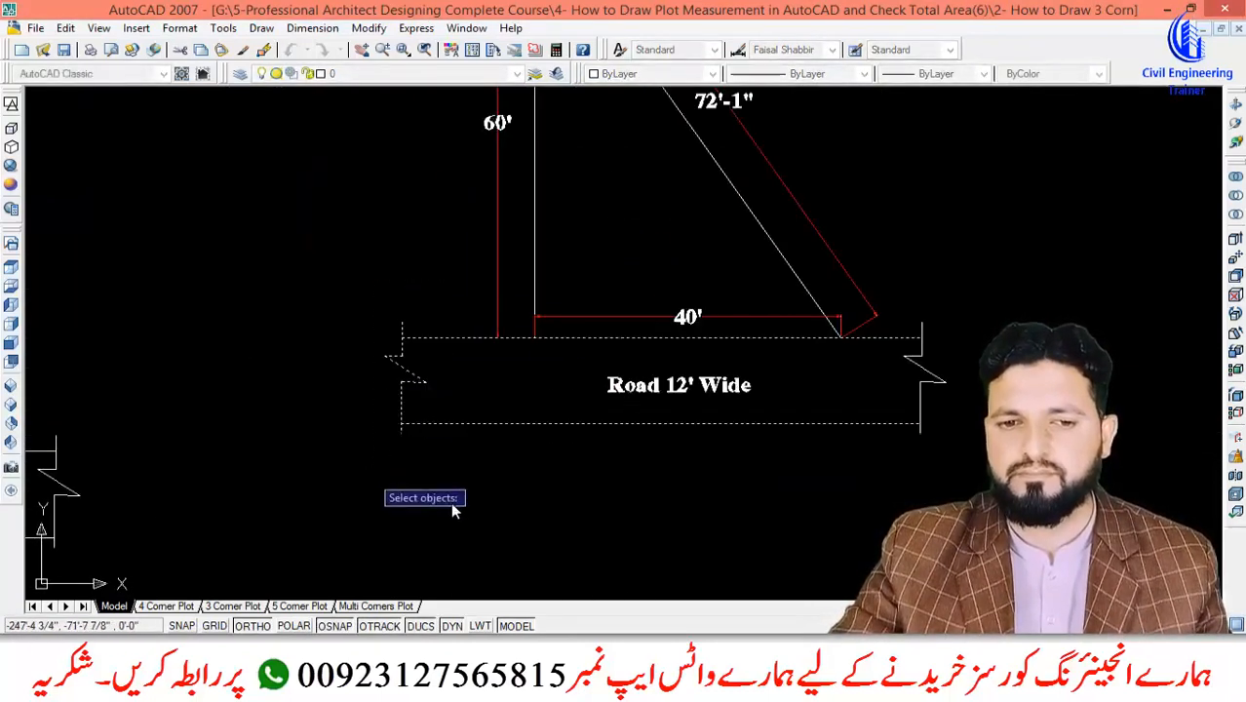
pyautogui.press('Return')
pyautogui.click(424, 512)
pyautogui.click(464, 511)
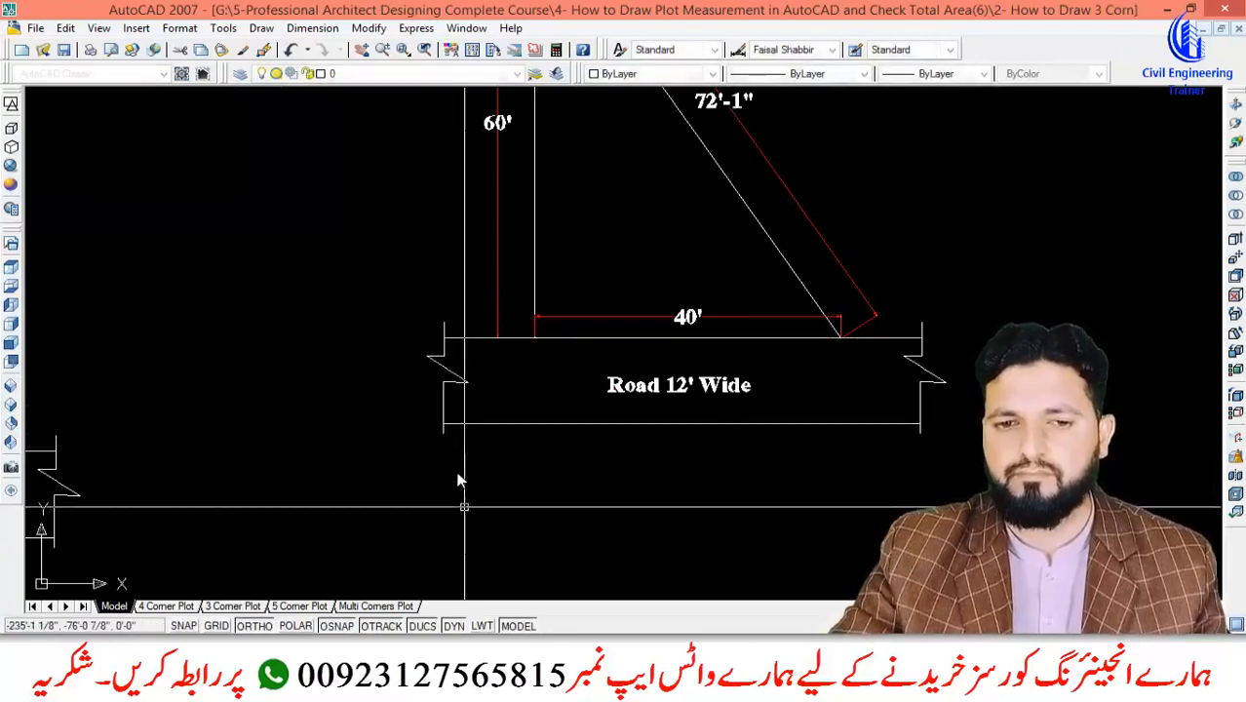
# Check the road width in the first sketch and change the road label to "Road 15' Wide".
pyautogui.scroll(-7, 461, 476)
pyautogui.scroll(3, 553, 458)
pyautogui.scroll(-3, 459, 448)
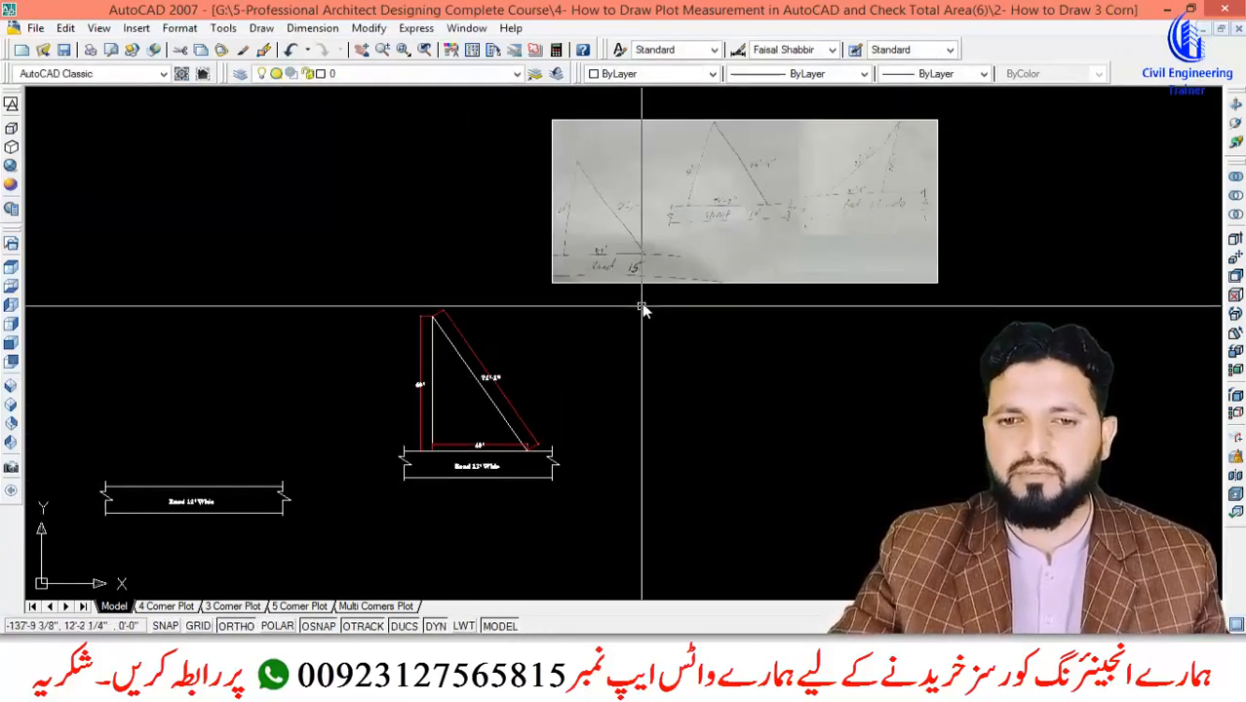
pyautogui.scroll(7, 595, 239)
pyautogui.scroll(-3, 593, 236)
pyautogui.scroll(8, 346, 565)
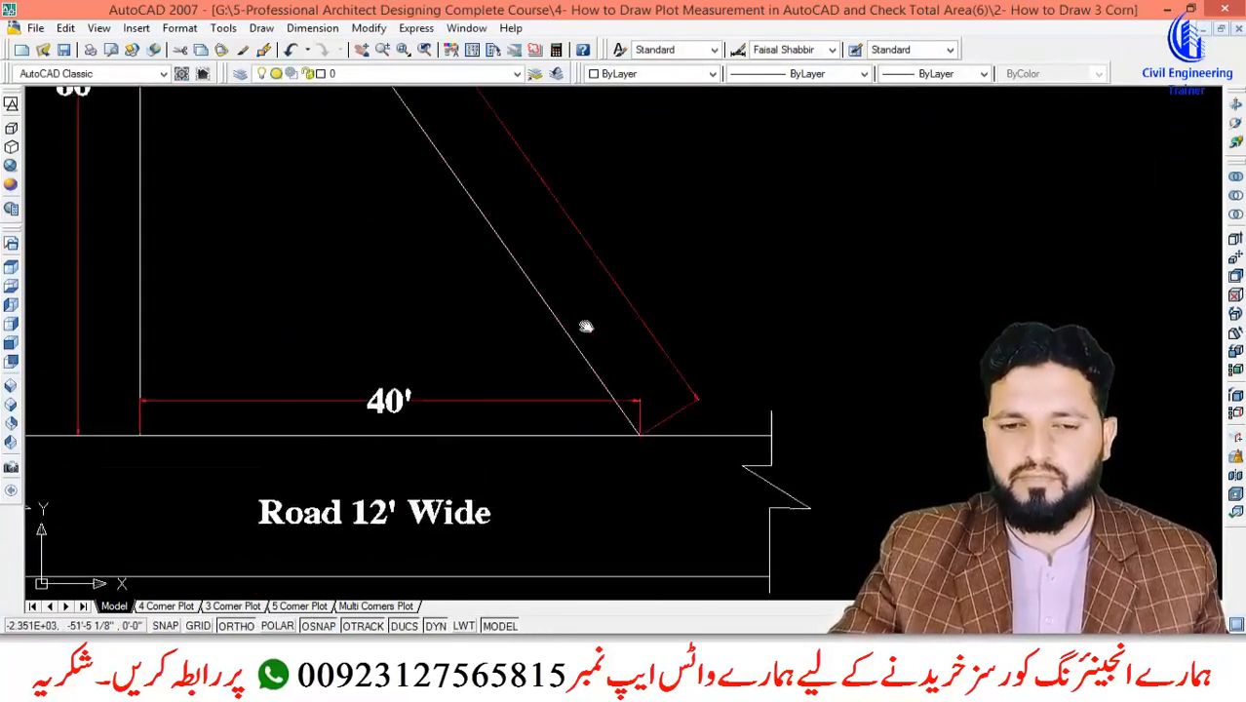
pyautogui.doubleClick(483, 336)
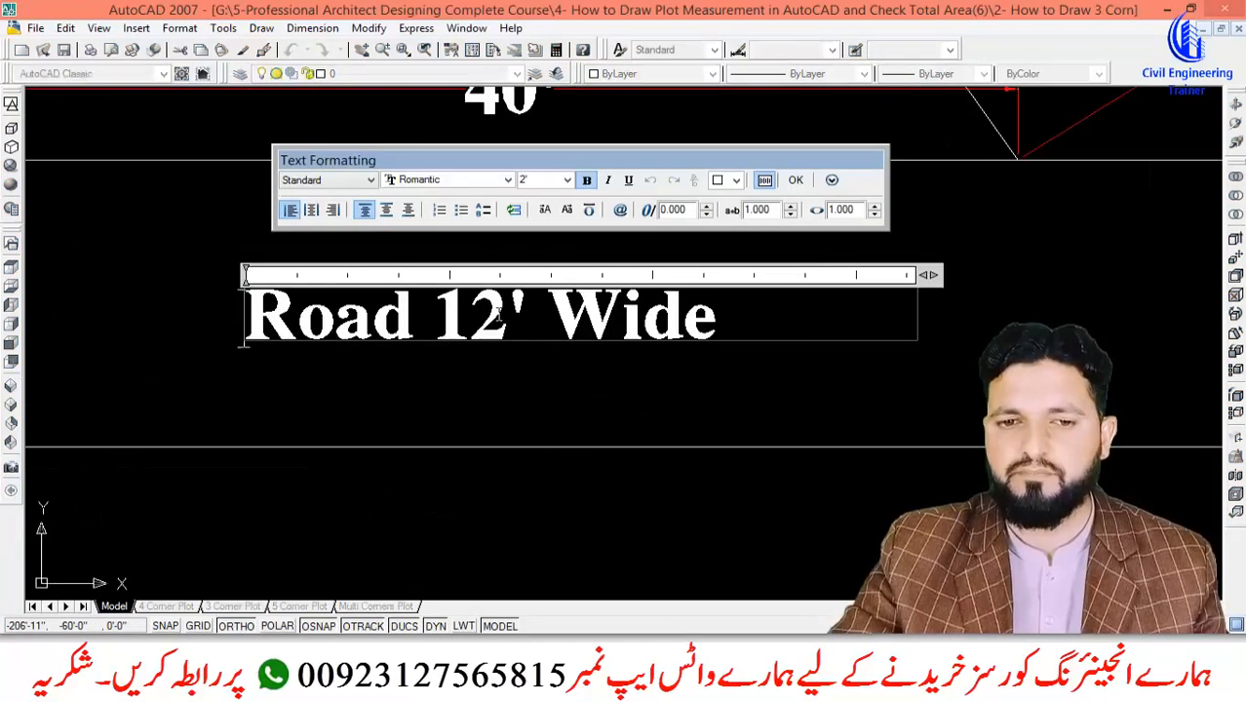
pyautogui.click(607, 490)
pyautogui.scroll(-4, 567, 281)
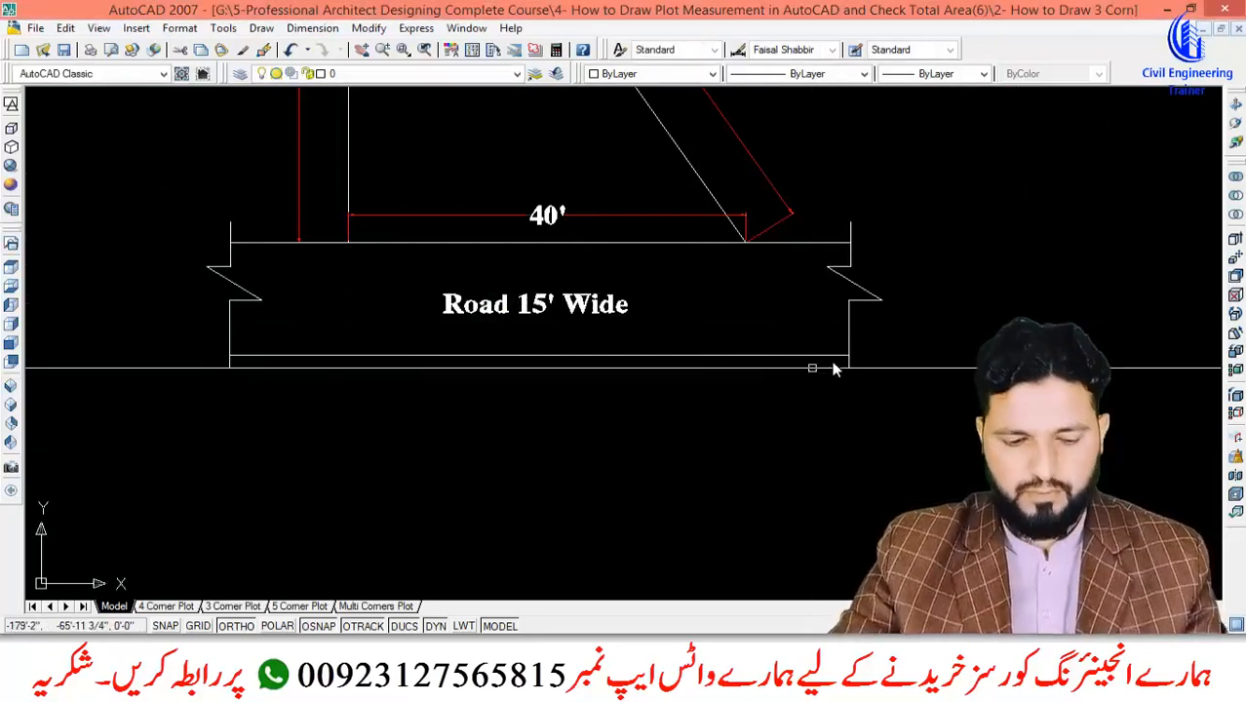
# Stretch the road's lower edge and the lower parts of its end lines downward by 36 inches.
pyautogui.press('m')
pyautogui.press('Return')
pyautogui.click(824, 340)
pyautogui.click(91, 381)
pyautogui.press('Return')
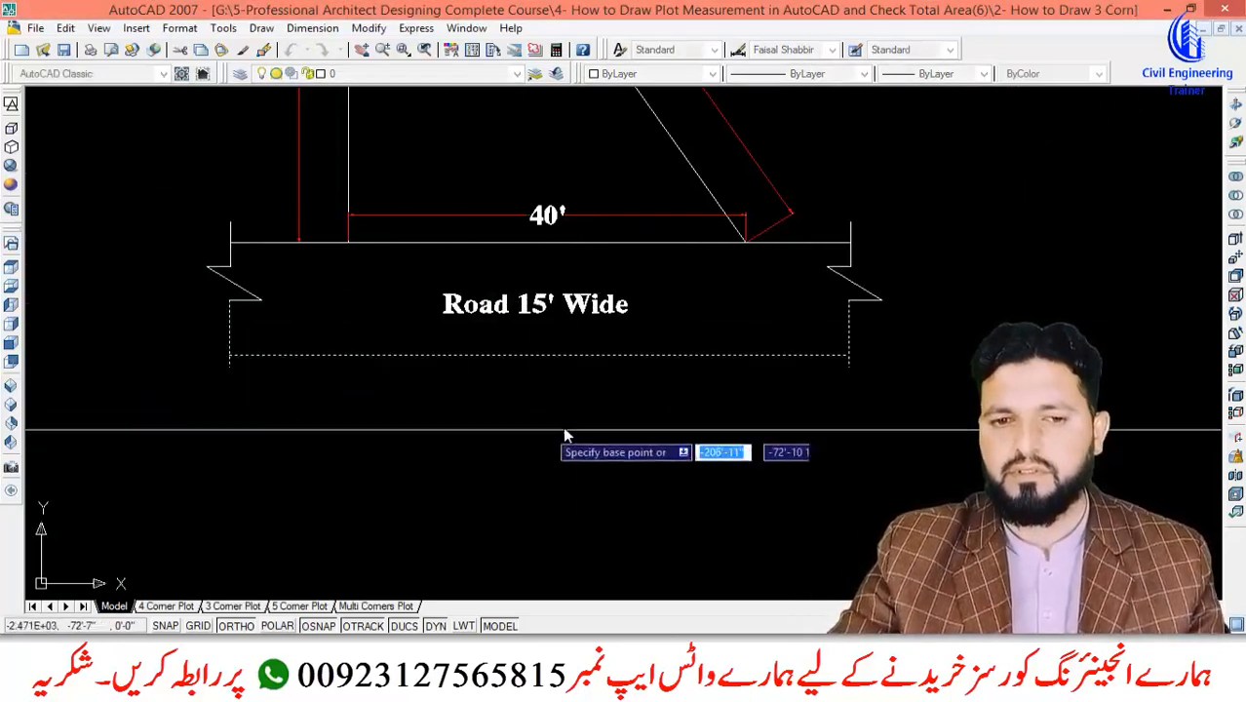
pyautogui.click(565, 433)
pyautogui.write("3'")
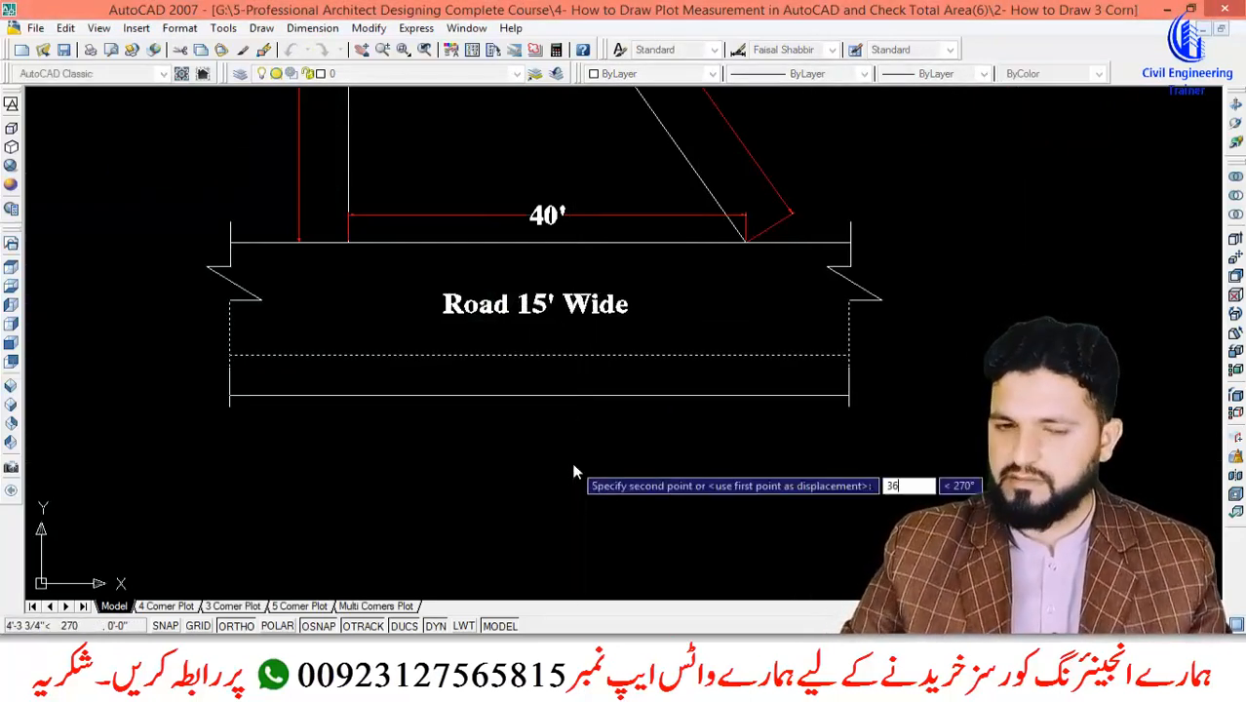
pyautogui.press('Return')
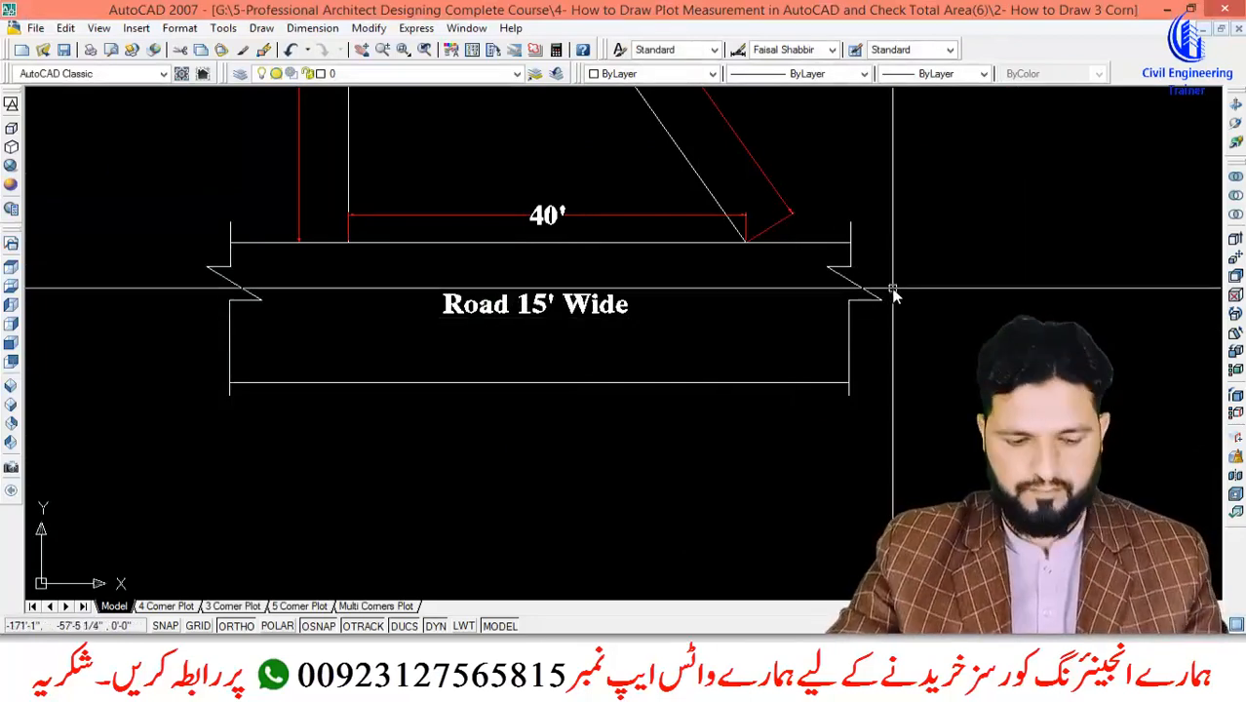
# Stretch the break symbols at both ends of the road downward to centre them in the widened road.
pyautogui.write('m')
pyautogui.press('Return')
pyautogui.click(913, 261)
pyautogui.click(794, 314)
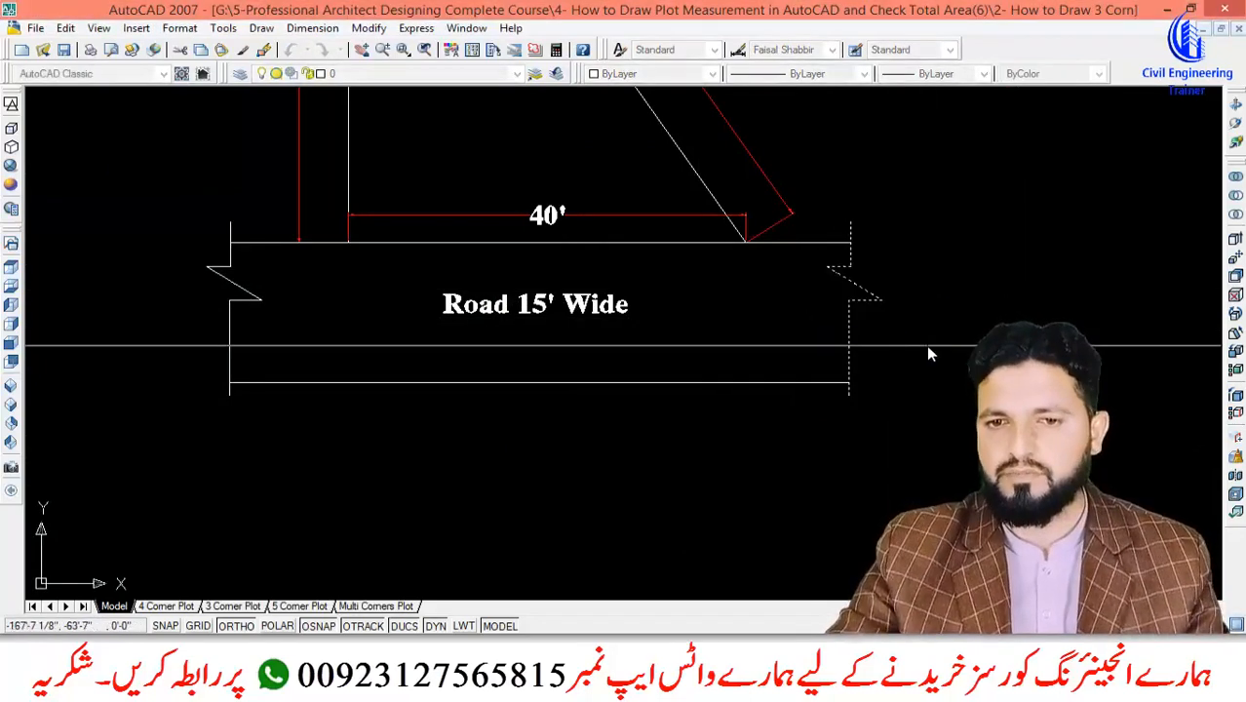
pyautogui.click(928, 368)
pyautogui.press('Return')
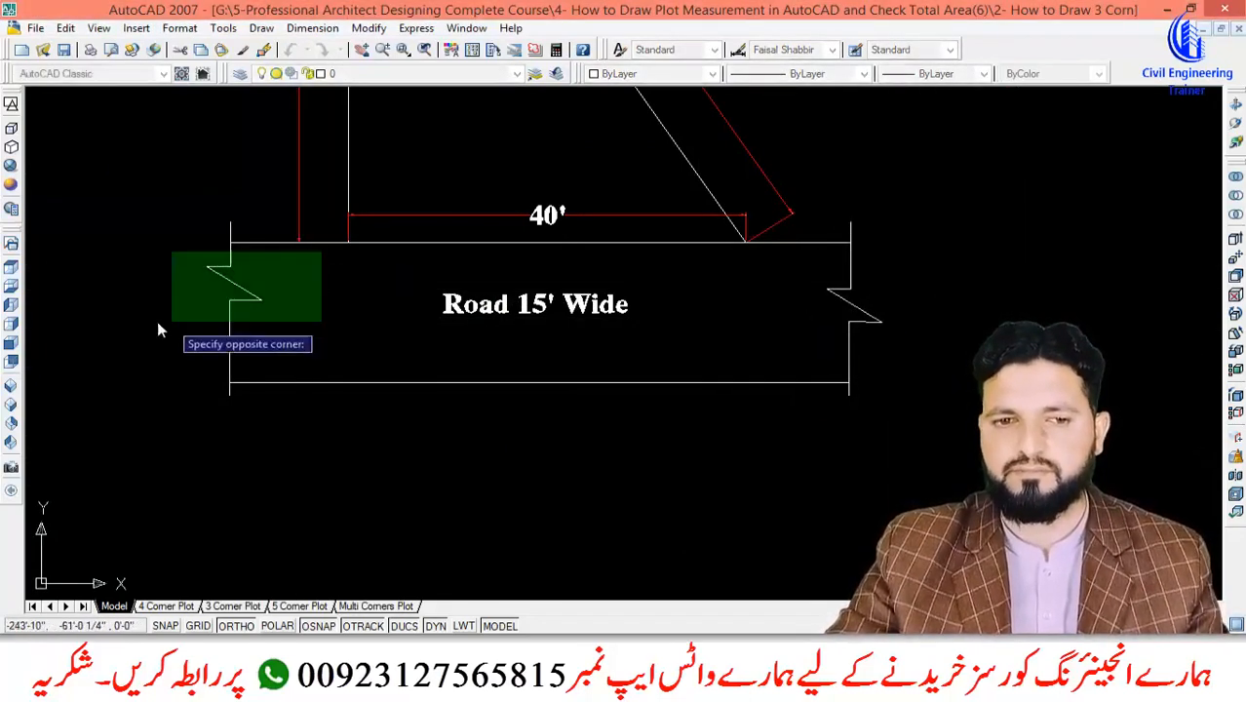
pyautogui.click(162, 323)
pyautogui.press('Return')
pyautogui.click(341, 323)
pyautogui.click(343, 350)
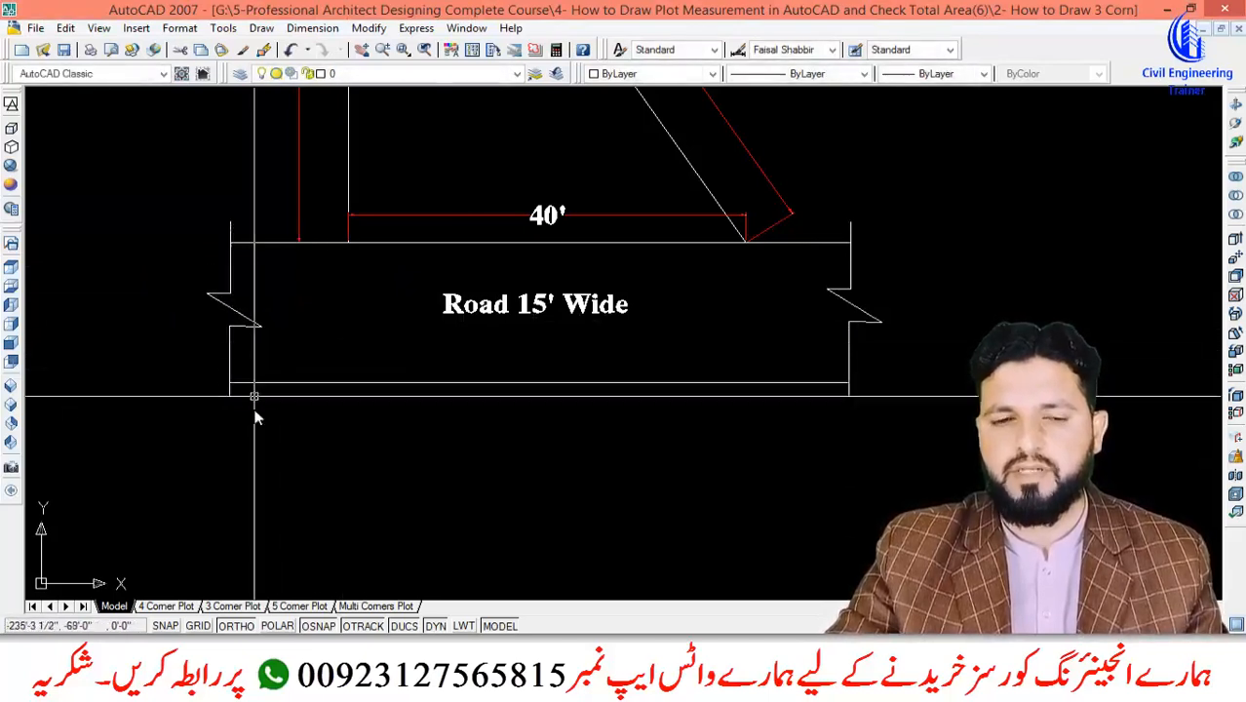
# Draw a horizontal baseline for the second plot in the empty space to the right of the first triangle.
pyautogui.scroll(-5, 256, 417)
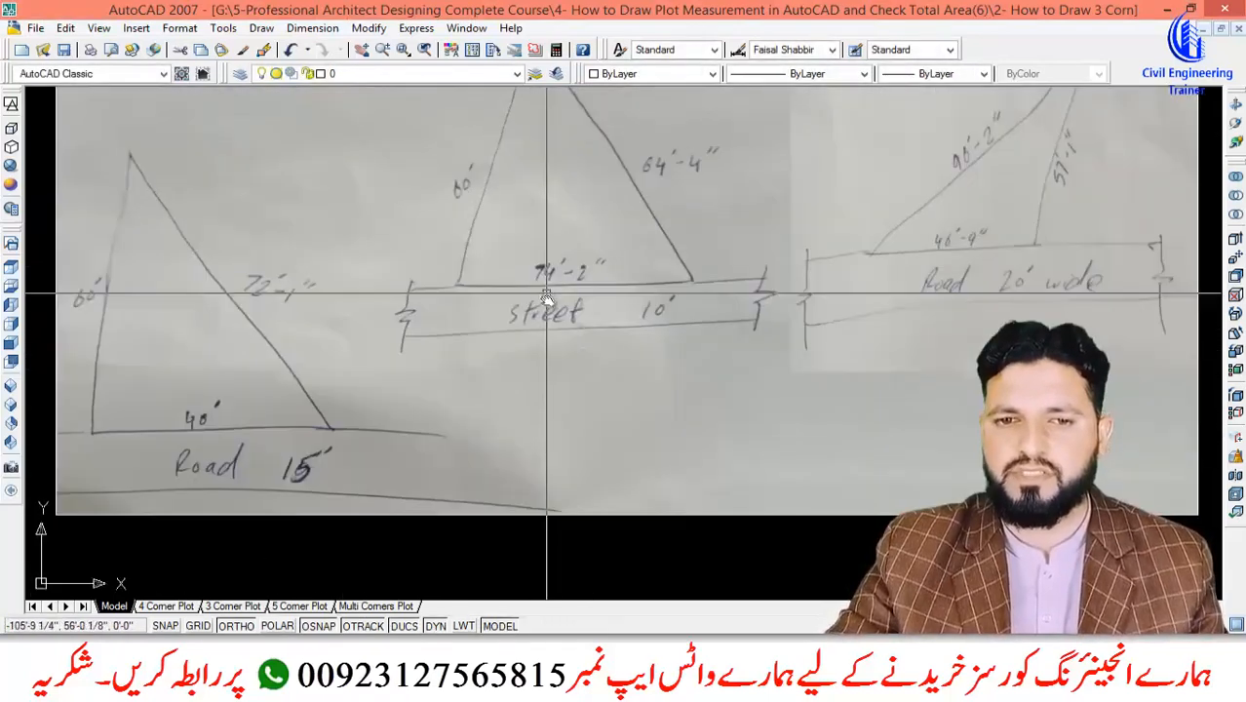
pyautogui.scroll(5, 338, 346)
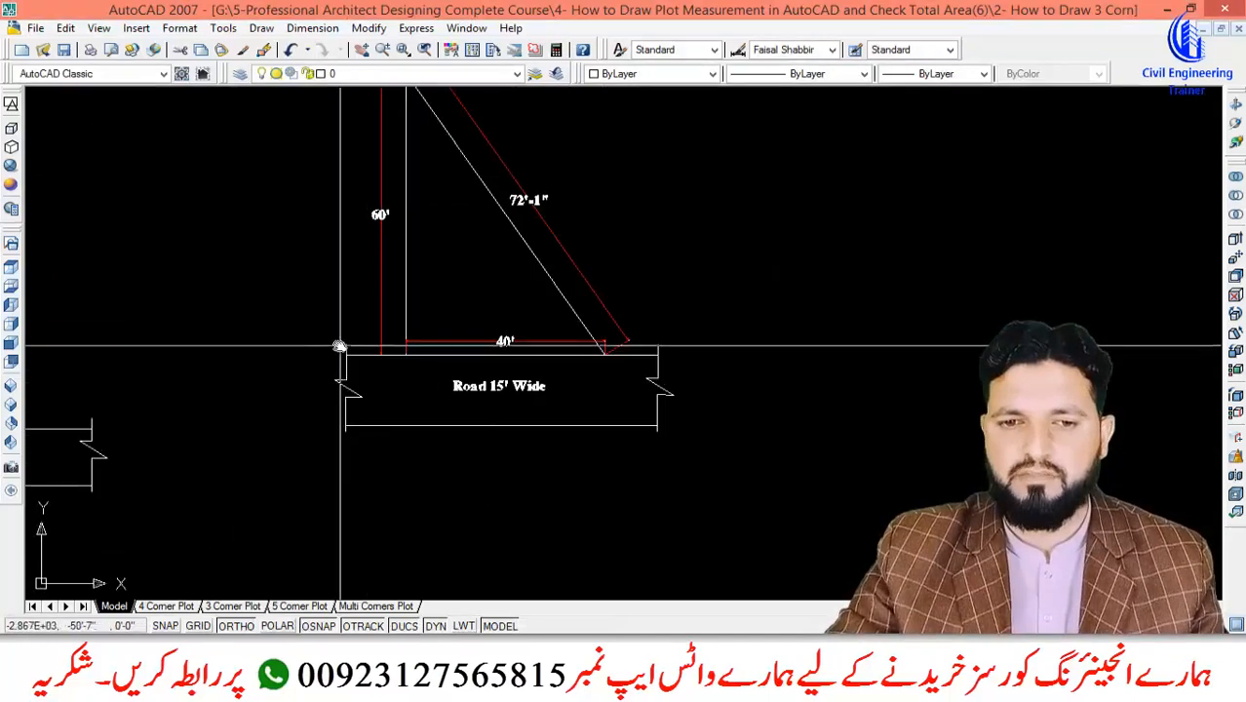
pyautogui.scroll(-5, 489, 454)
pyautogui.scroll(3, 531, 440)
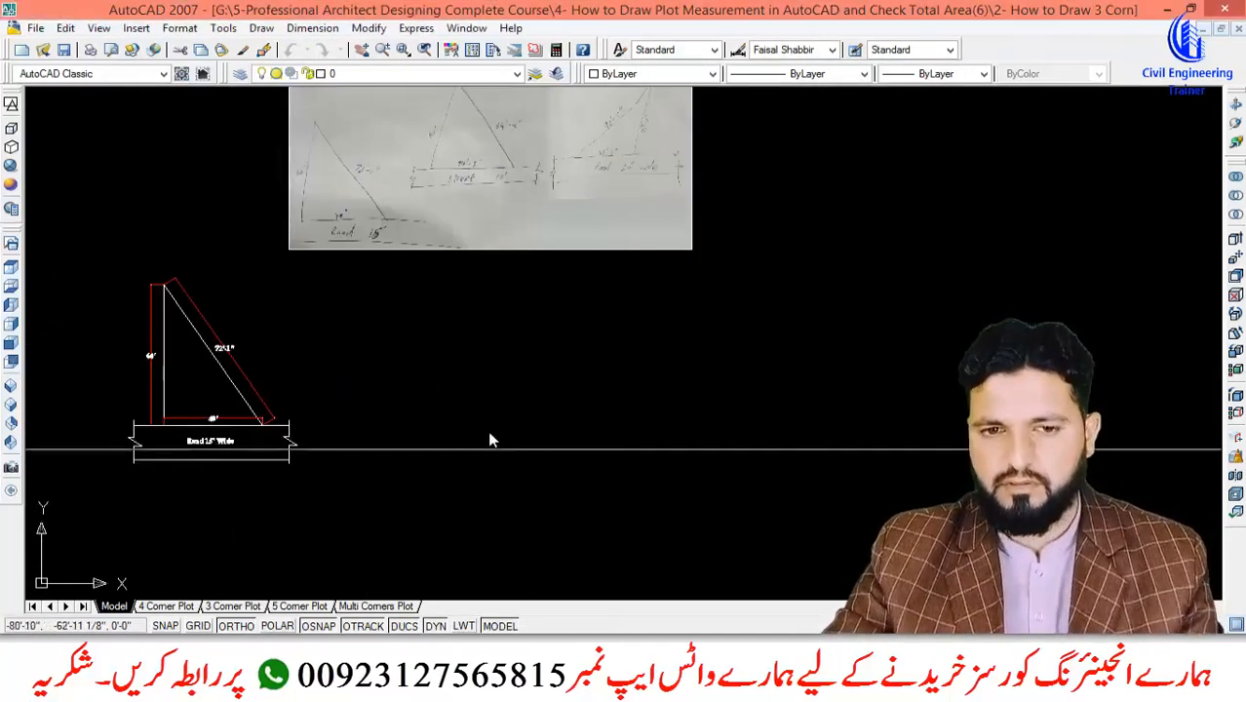
pyautogui.scroll(4, 478, 421)
pyautogui.write('l')
pyautogui.press('Return')
pyautogui.click(385, 398)
pyautogui.click(838, 423)
pyautogui.press('Return')
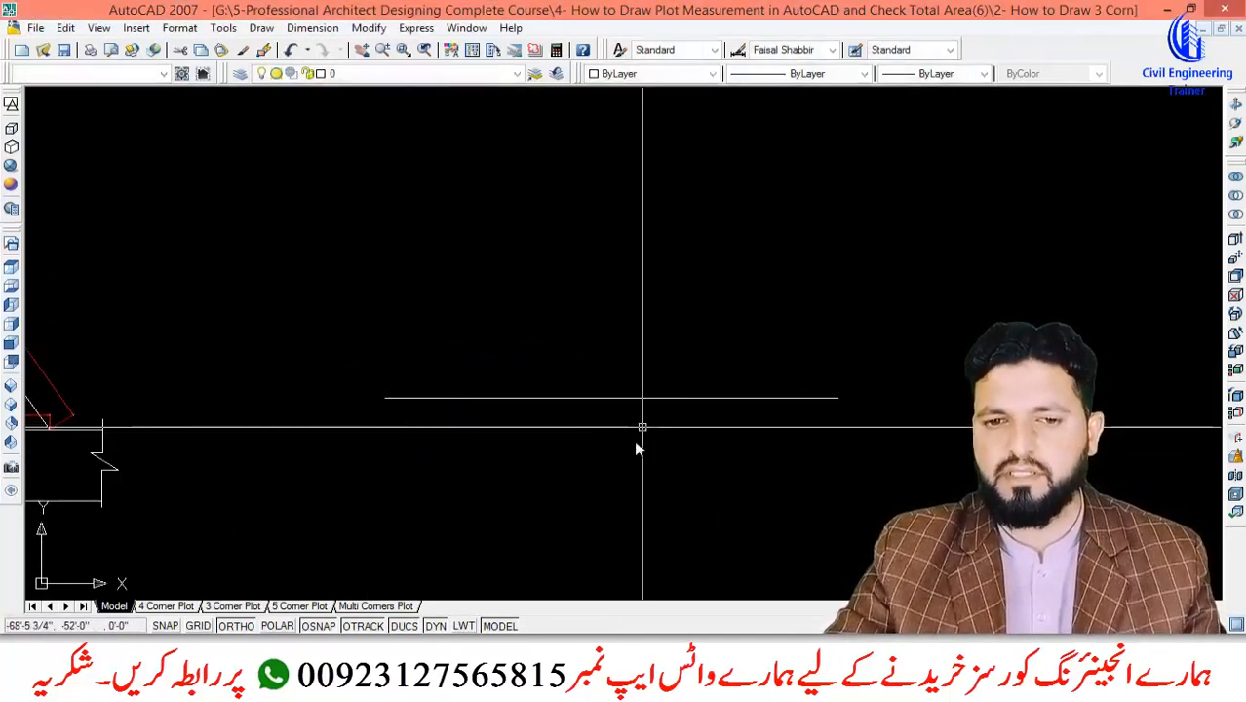
# Read the second sketch's base length, draw a circle of radius 74'-2" at the baseline's left end and trim the baseline to it.
pyautogui.scroll(-4, 634, 438)
pyautogui.scroll(9, 562, 234)
pyautogui.scroll(-4, 569, 290)
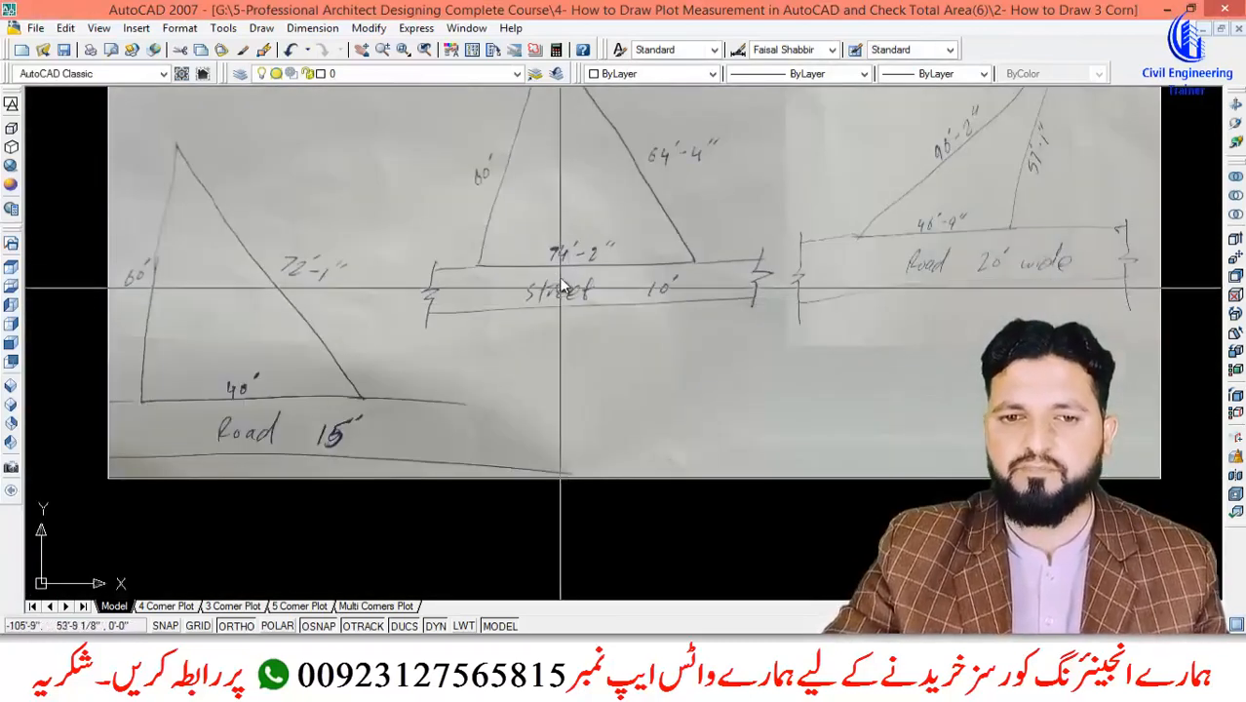
pyautogui.scroll(2, 575, 278)
pyautogui.scroll(-6, 585, 264)
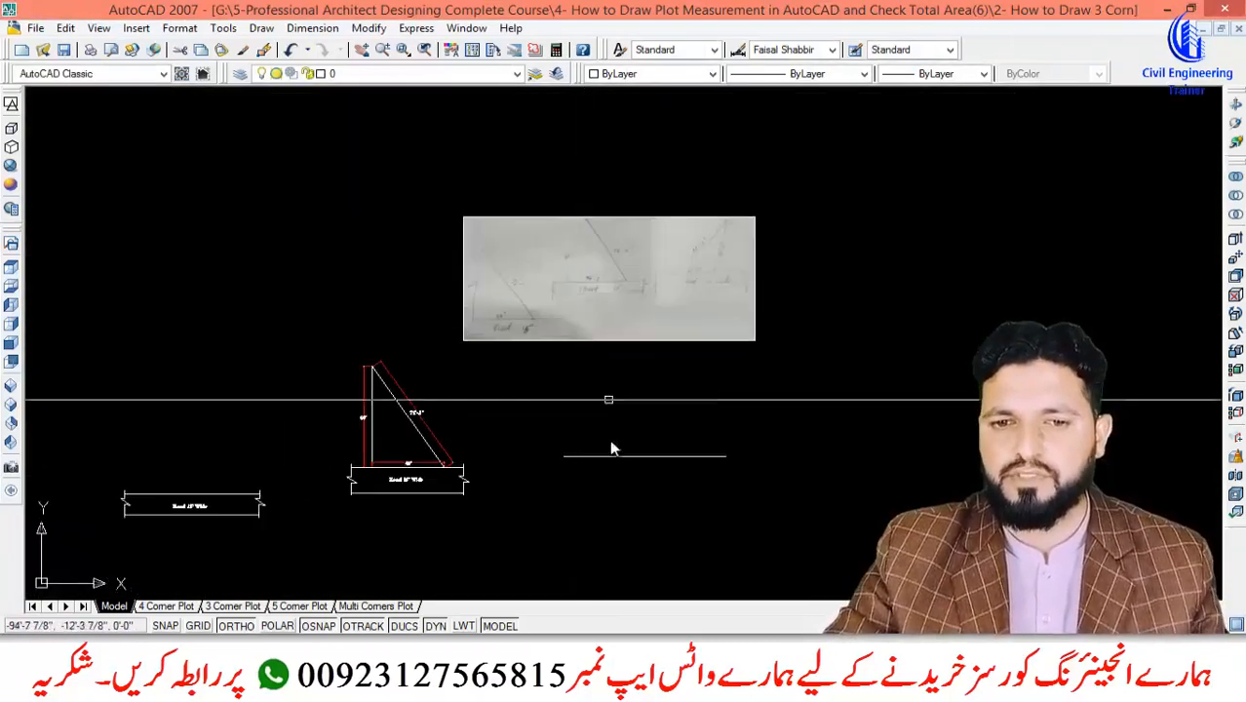
pyautogui.scroll(4, 597, 458)
pyautogui.write('c')
pyautogui.press('Return')
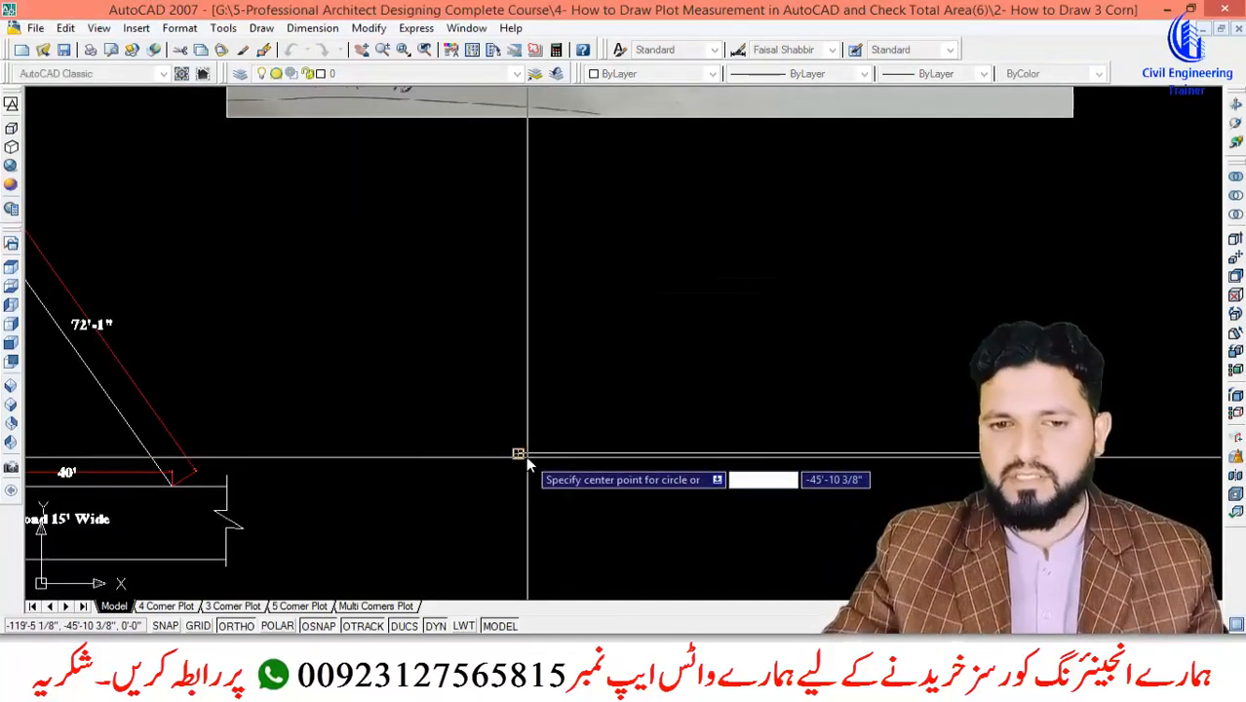
pyautogui.click(524, 454)
pyautogui.write('74')
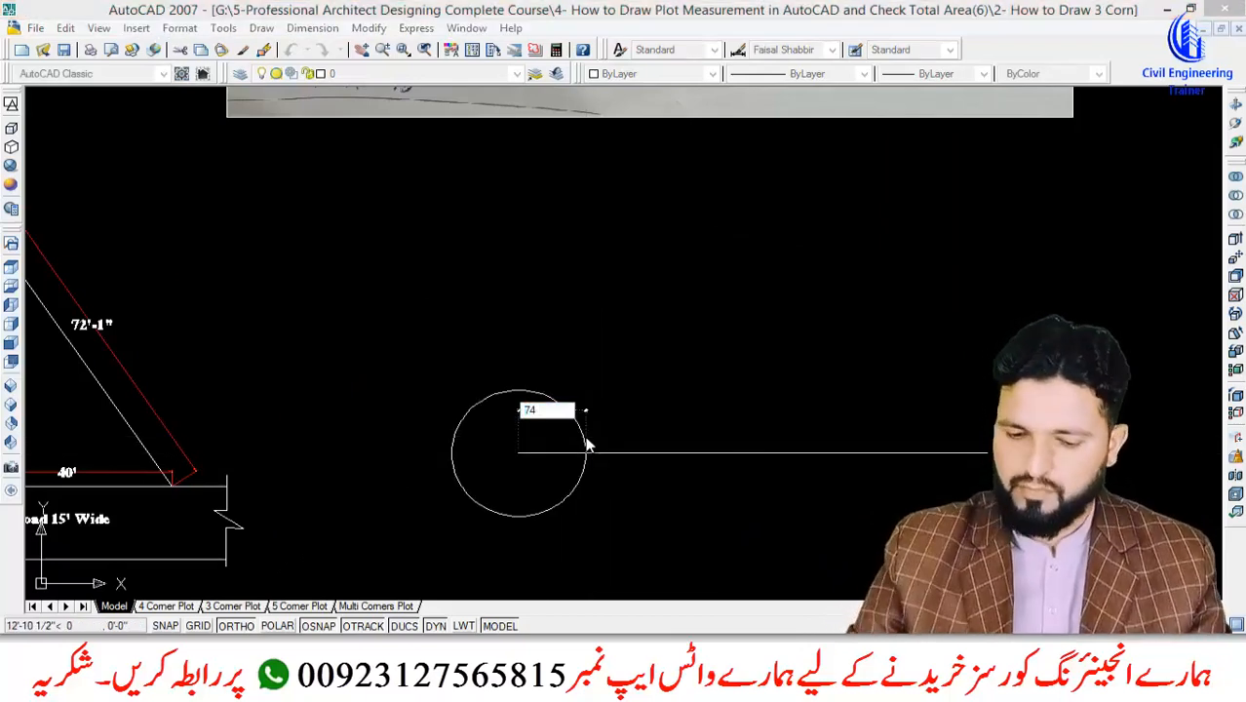
pyautogui.write("'")
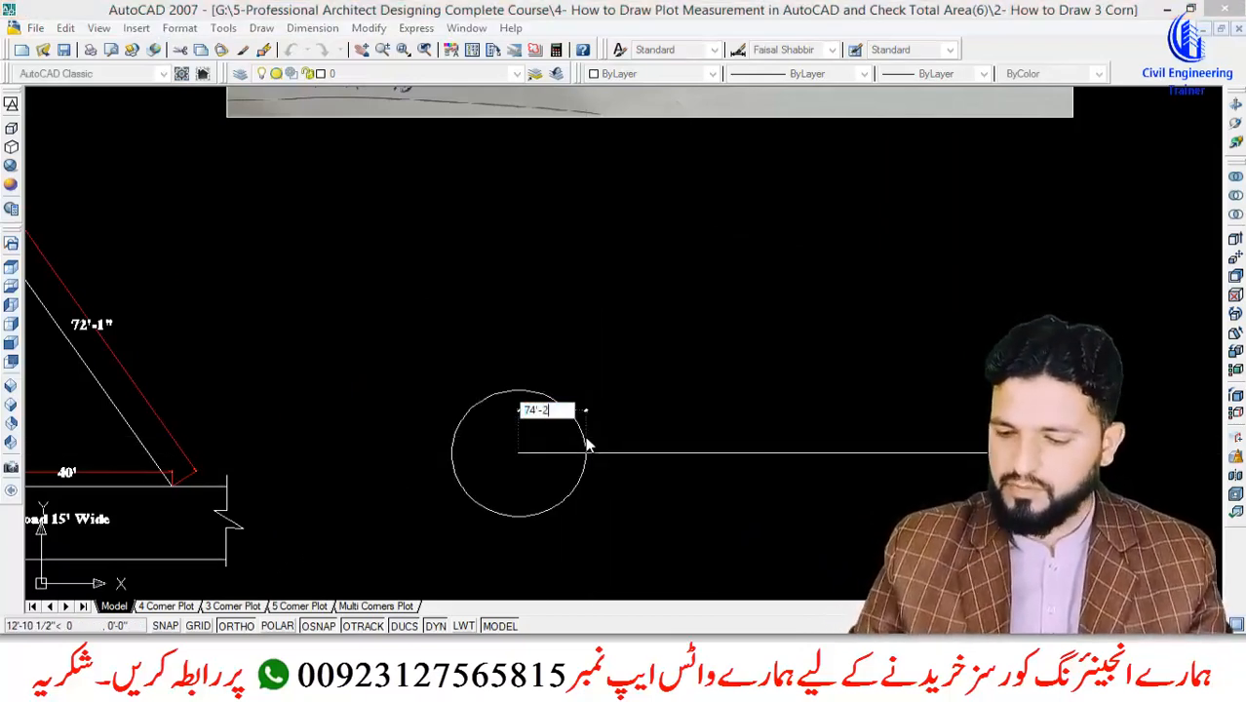
pyautogui.write('-2')
pyautogui.press('Return')
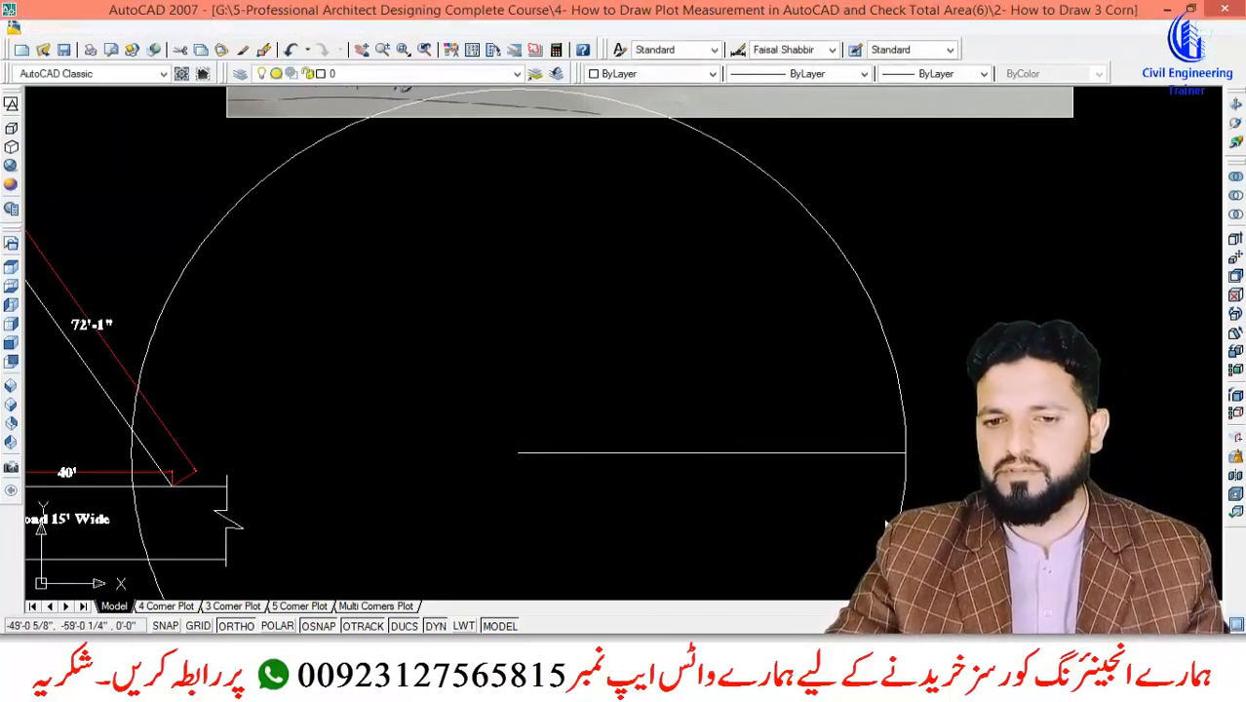
# Erase the 74'-2" circle and select the trimmed baseline of the second plot.
pyautogui.click(919, 498)
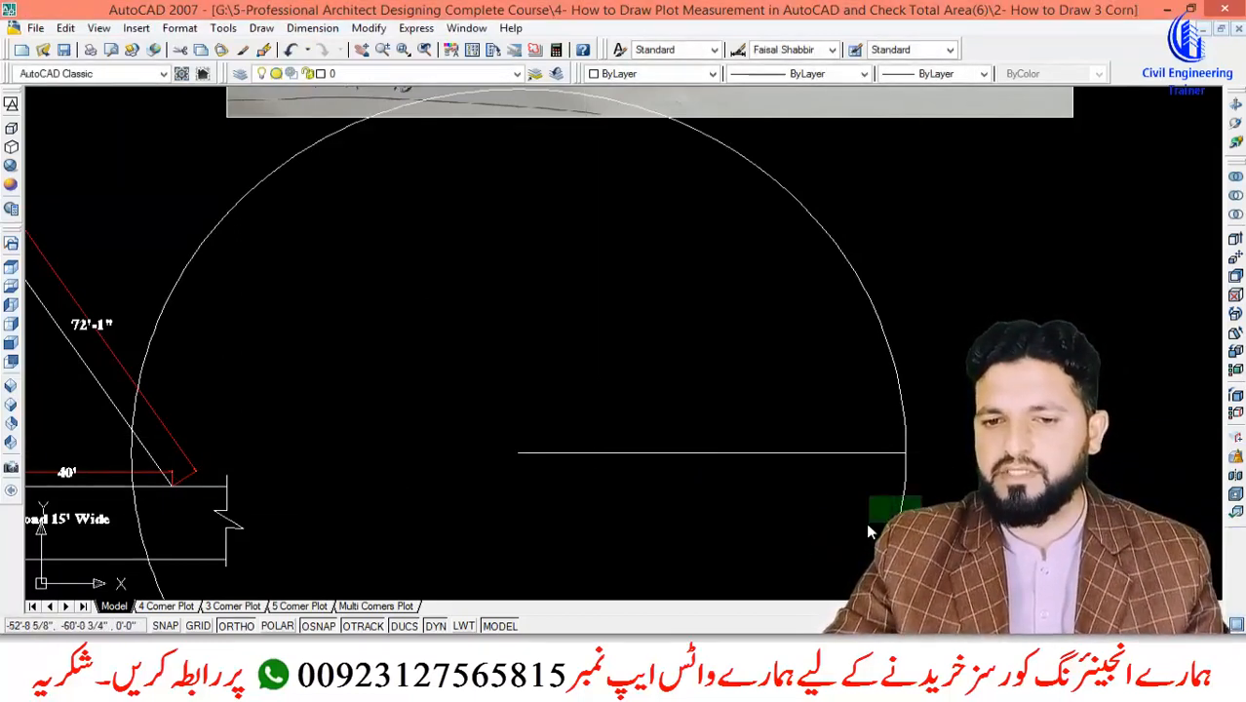
pyautogui.click(870, 522)
pyautogui.press('Delete')
pyautogui.click(892, 445)
pyautogui.click(869, 477)
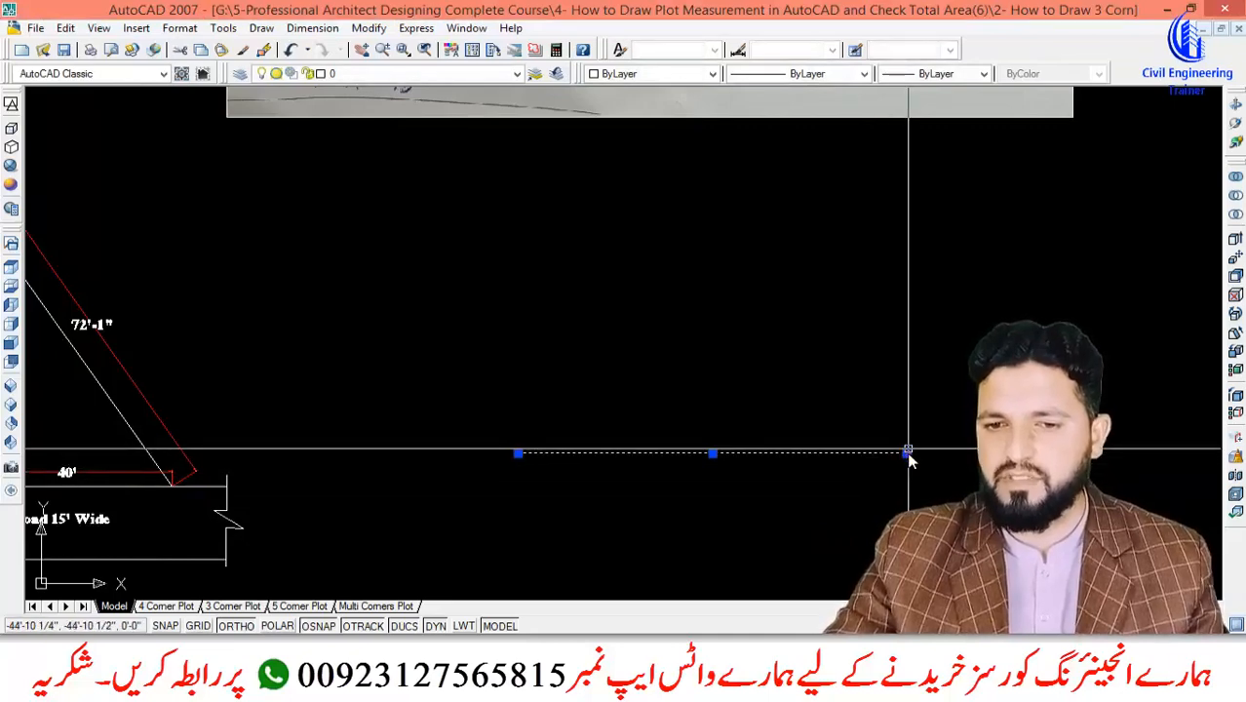
pyautogui.moveTo(907, 453)
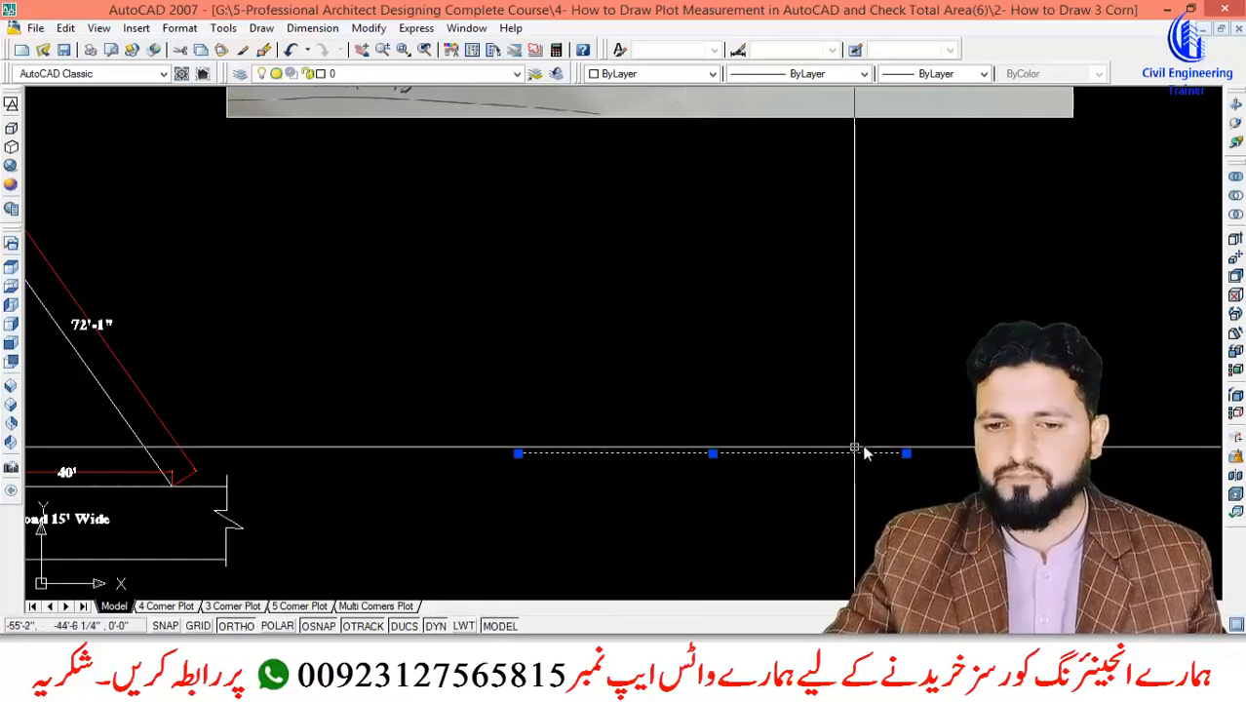
pyautogui.click(906, 453)
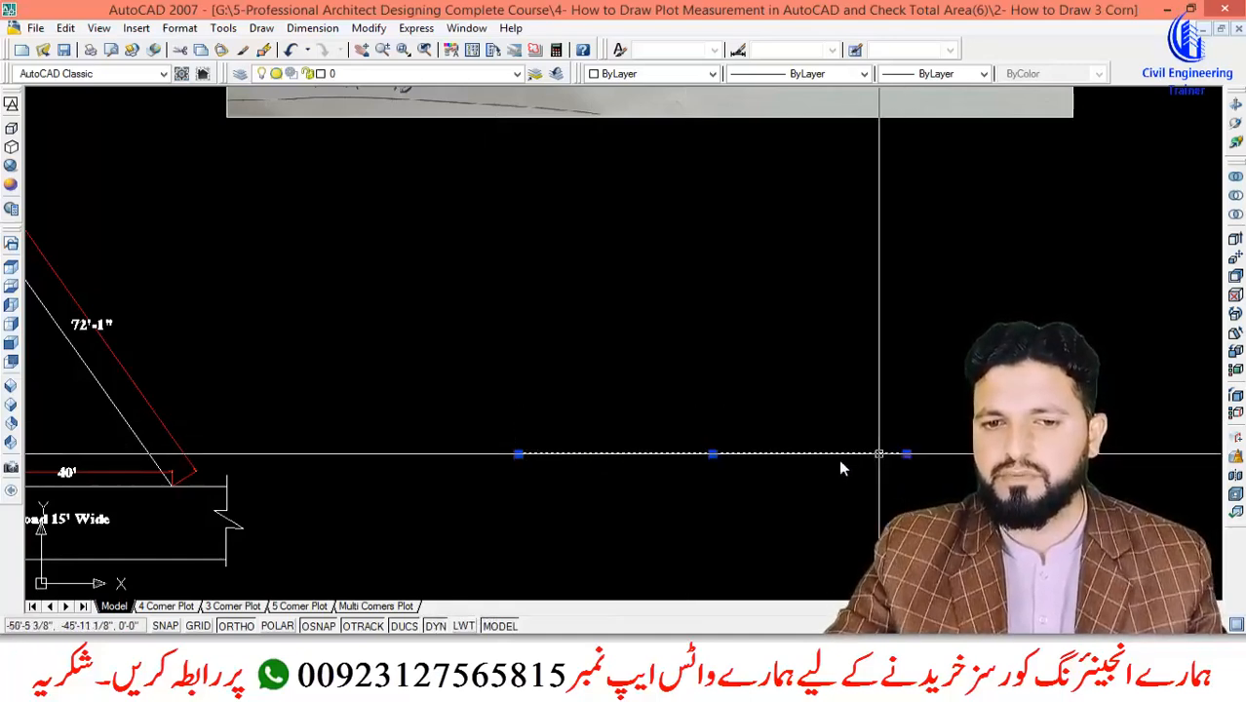
# Clear the baseline selection and examine the two slanted side lengths marked on the second sketch.
pyautogui.press('Escape')
pyautogui.scroll(-4, 780, 448)
pyautogui.scroll(6, 718, 437)
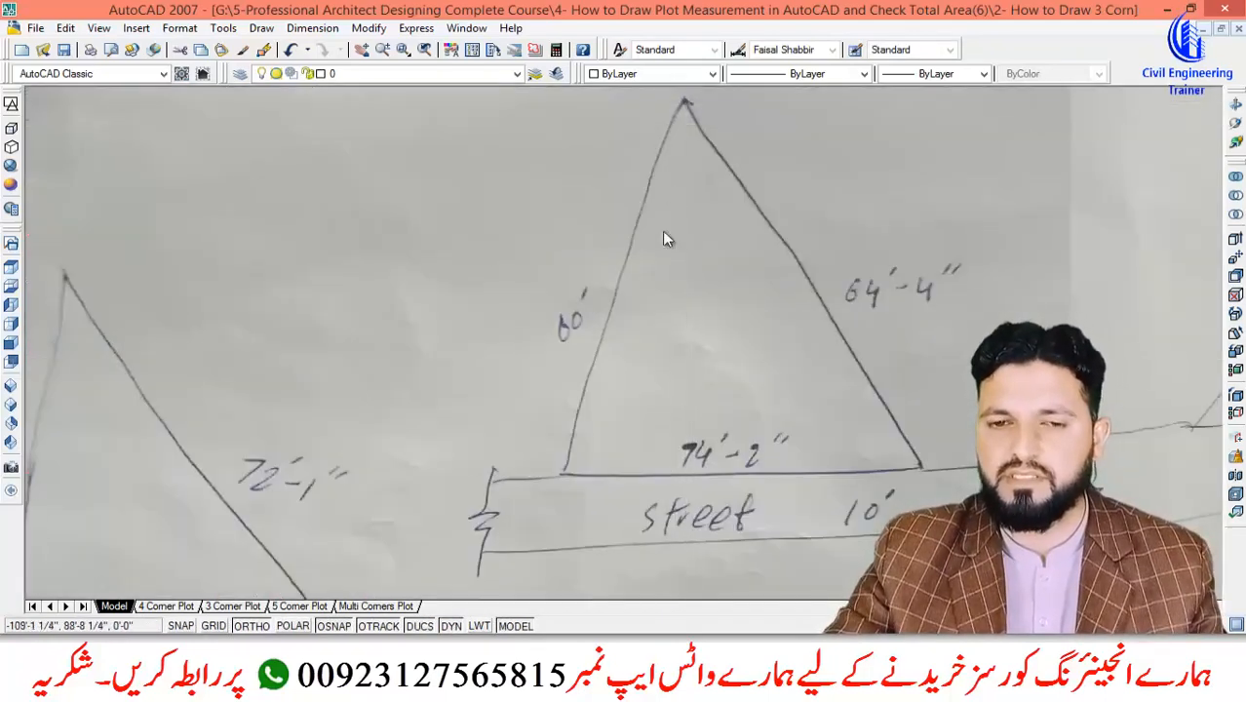
pyautogui.scroll(-4, 607, 340)
pyautogui.scroll(1, 687, 161)
pyautogui.scroll(2, 688, 167)
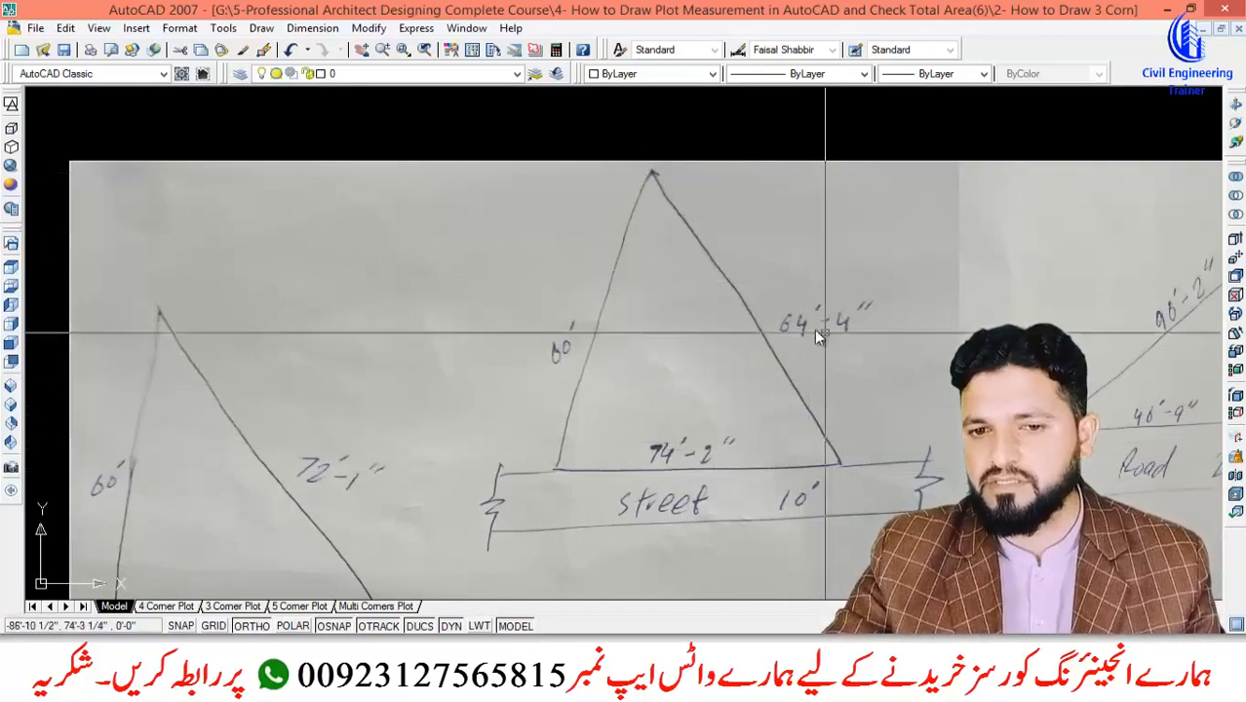
pyautogui.scroll(-3, 687, 336)
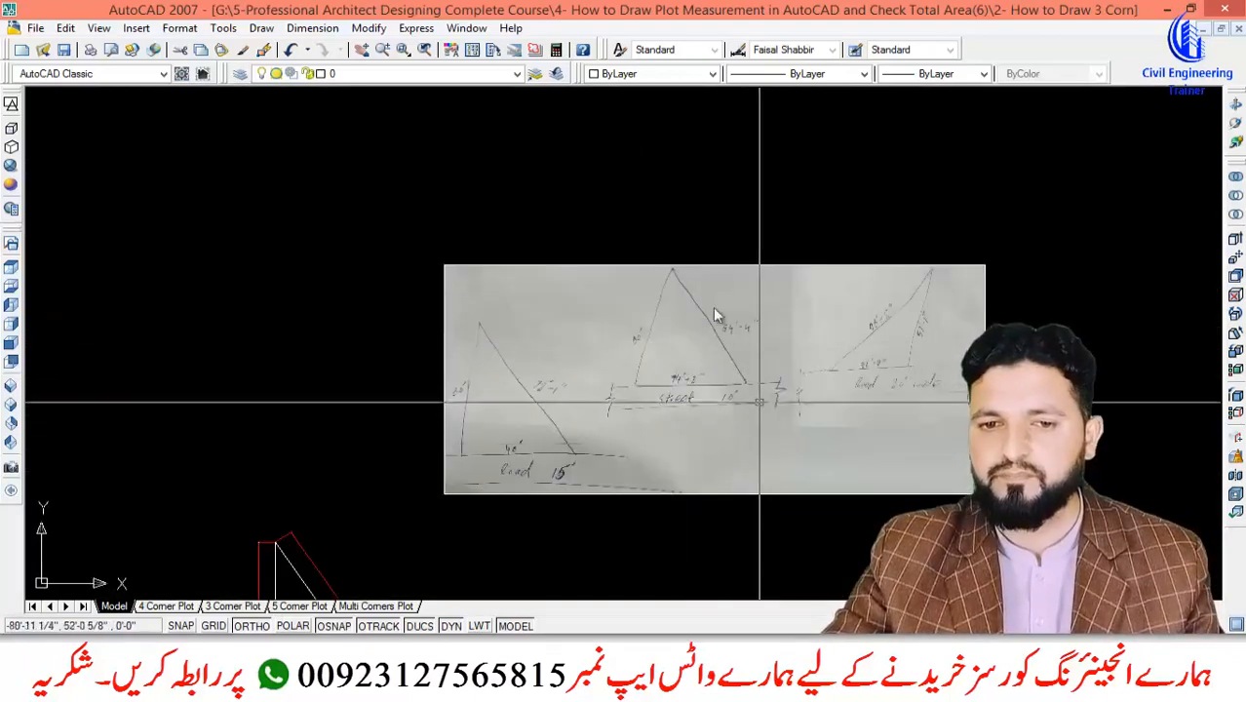
# Move the second plot's baseline straight down by about 28' to make room below the sketch image.
pyautogui.scroll(-5, 713, 307)
pyautogui.scroll(5, 719, 390)
pyautogui.click(776, 368)
pyautogui.click(732, 473)
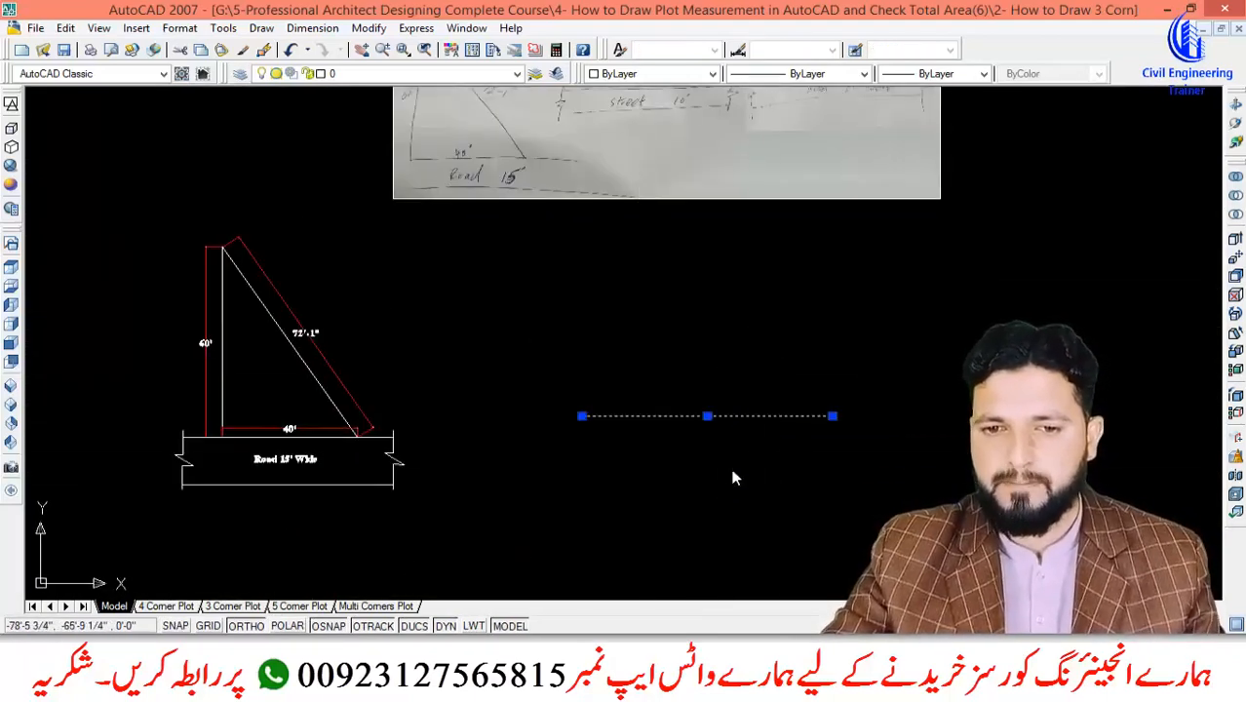
pyautogui.write('co')
pyautogui.press('Return')
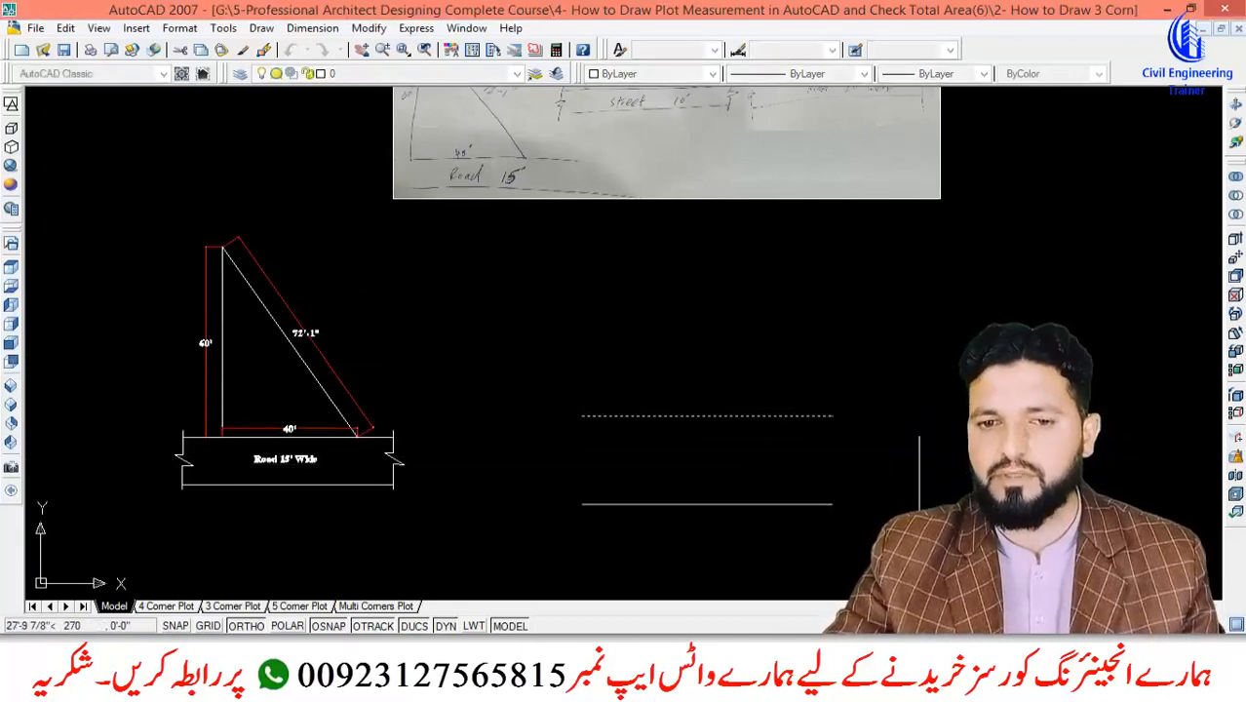
pyautogui.click(699, 496)
# Draw a circle of radius 60' centred on the left end of the second plot's baseline.
pyautogui.write('c')
pyautogui.press('Return')
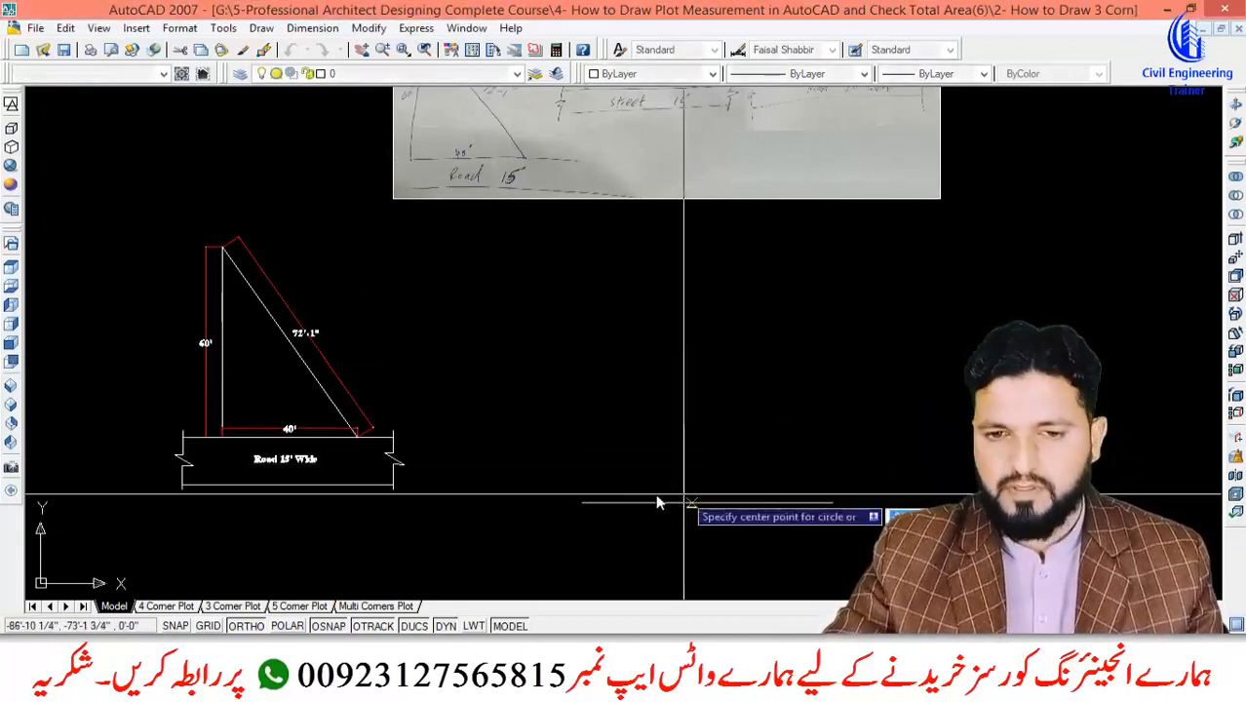
pyautogui.click(589, 504)
pyautogui.scroll(-2, 584, 503)
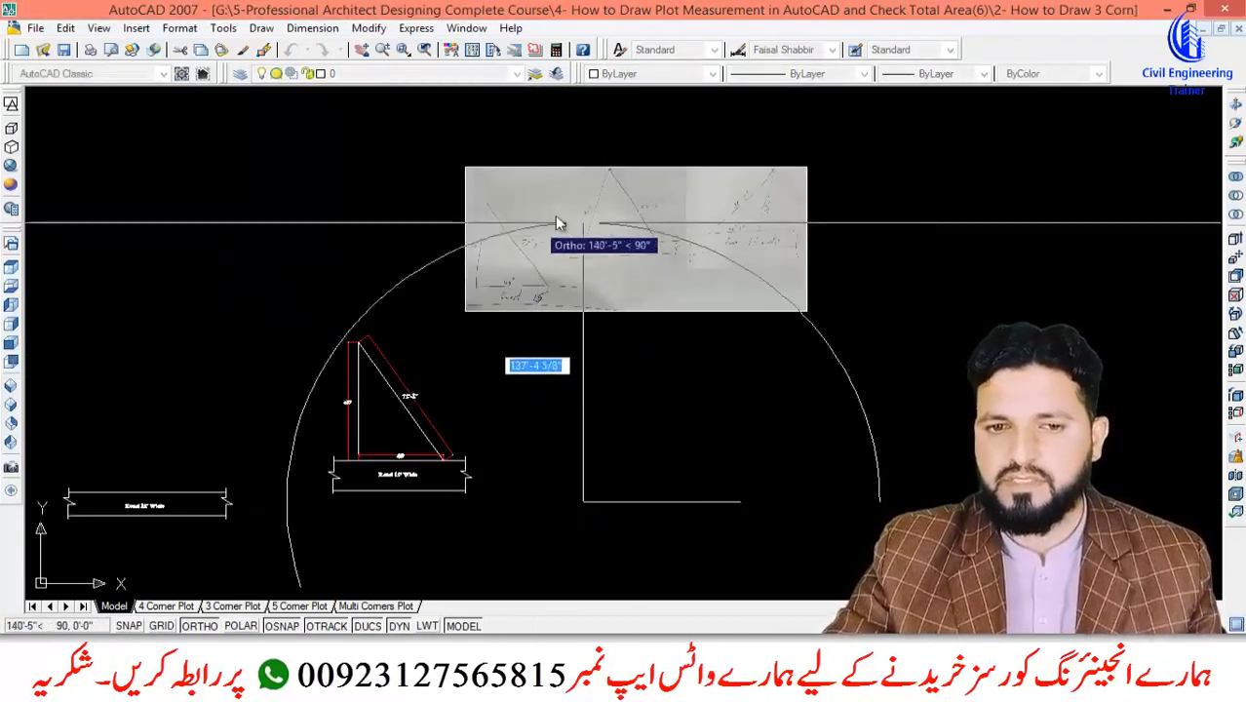
pyautogui.scroll(5, 615, 237)
pyautogui.scroll(-4, 616, 236)
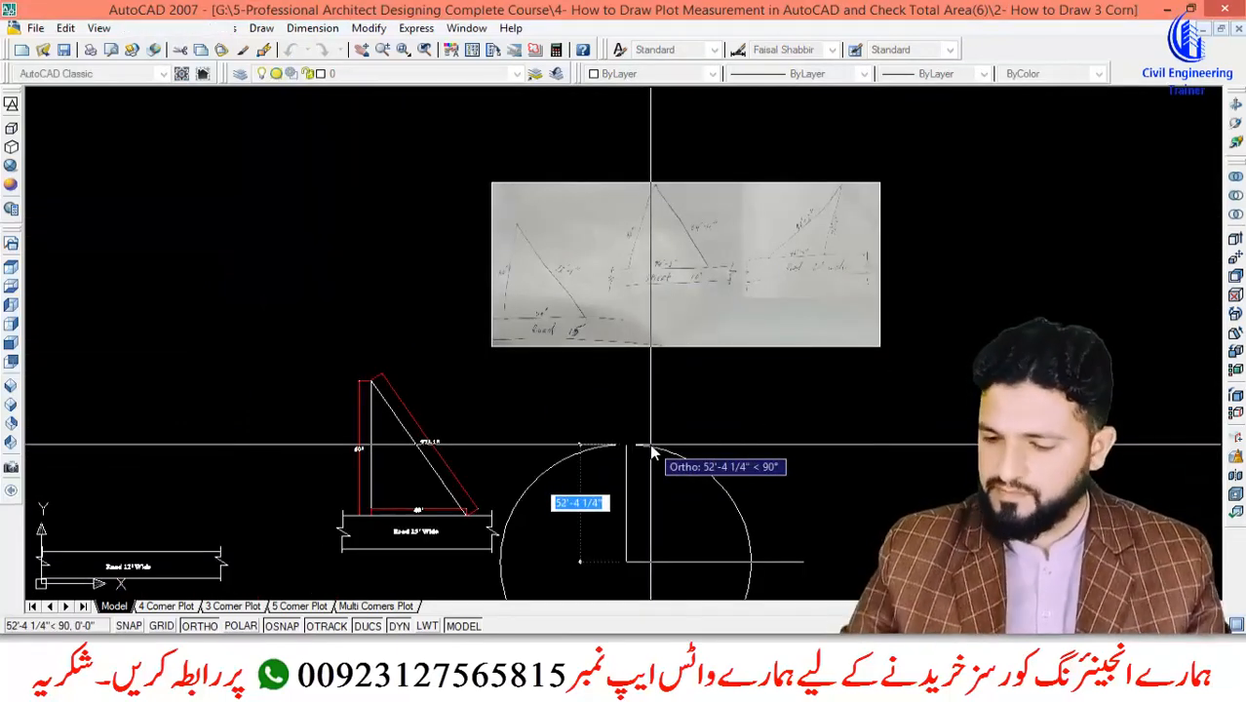
pyautogui.click(651, 449)
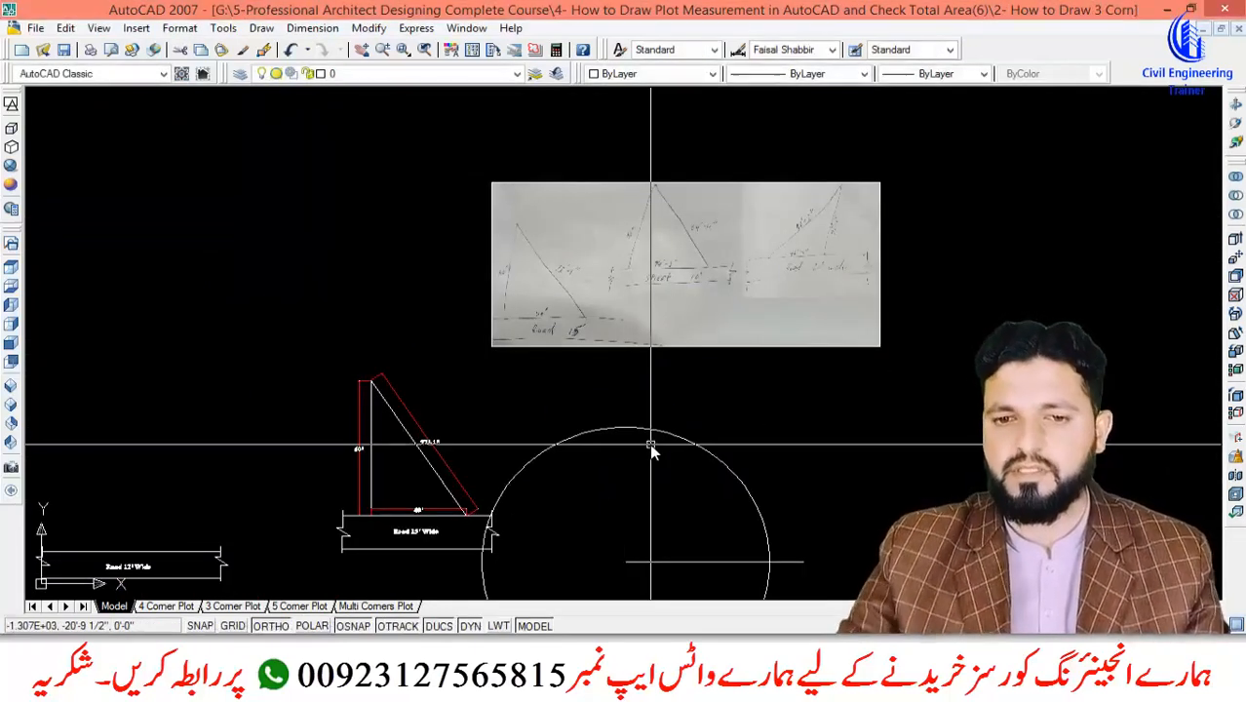
# Read the right side's length on the second sketch and draw a circle of radius 64'-4" centred on the baseline's right end.
pyautogui.press('Return')
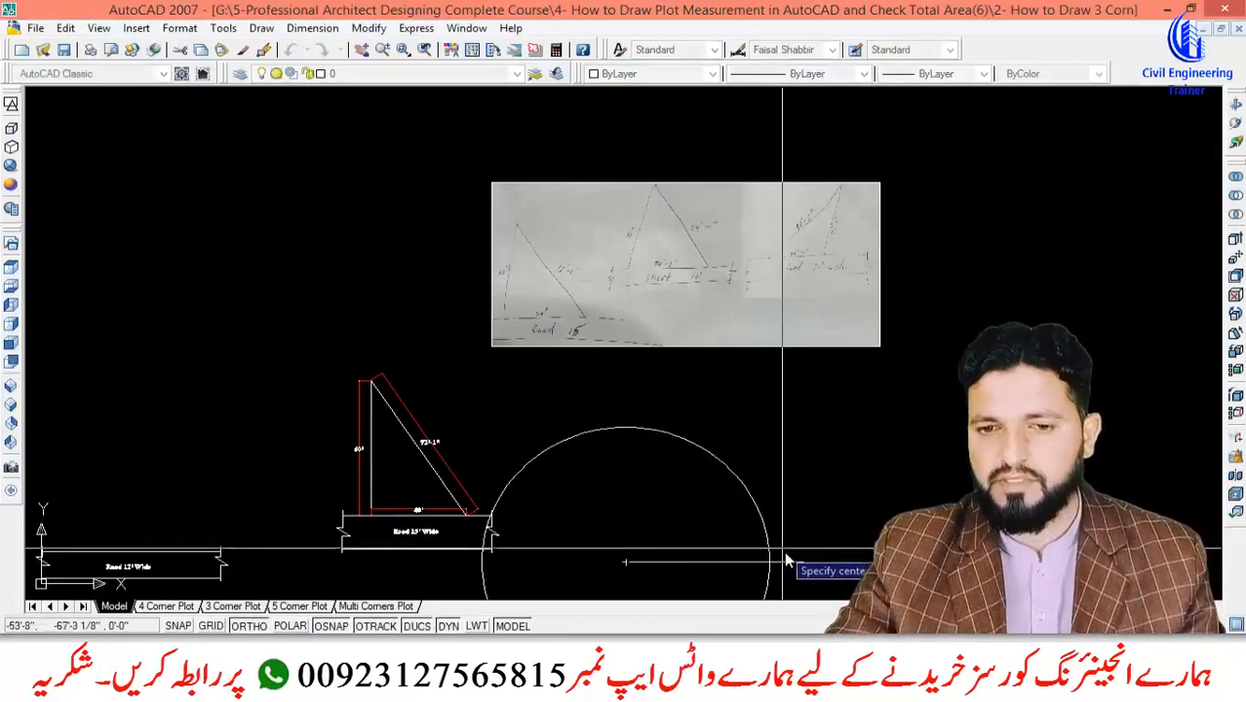
pyautogui.scroll(6, 746, 454)
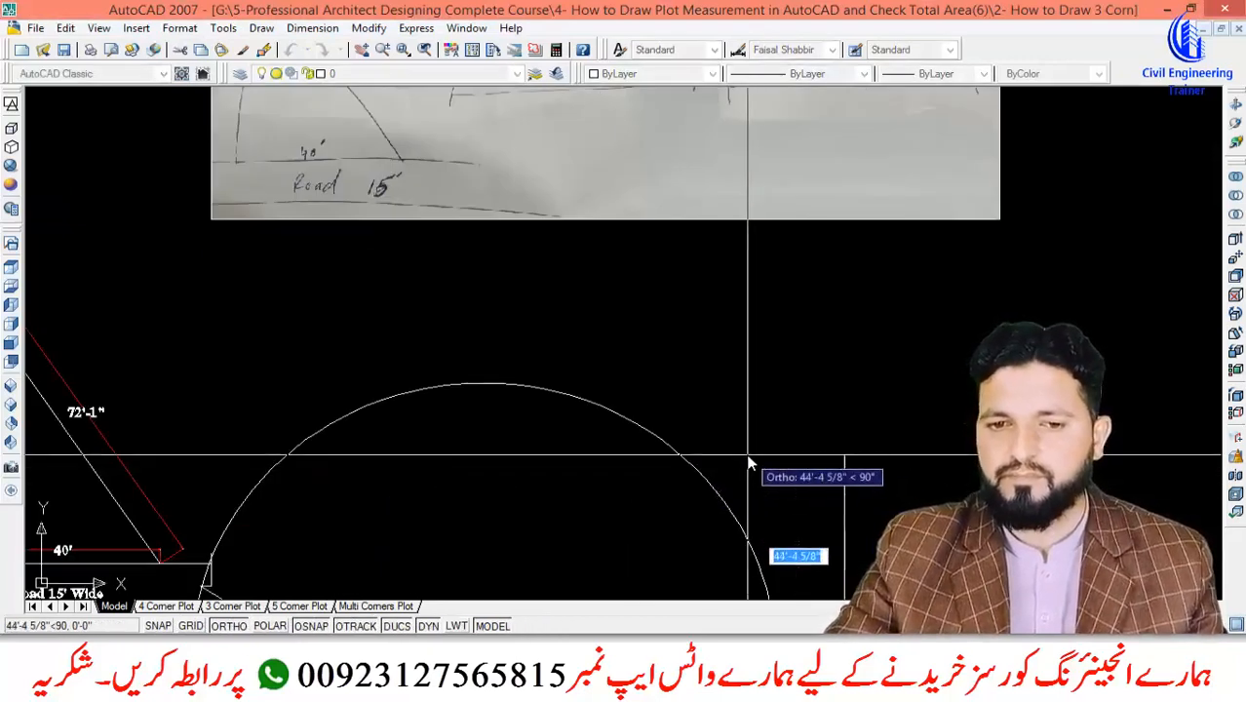
pyautogui.scroll(-7, 668, 270)
pyautogui.scroll(5, 769, 397)
pyautogui.scroll(2, 779, 419)
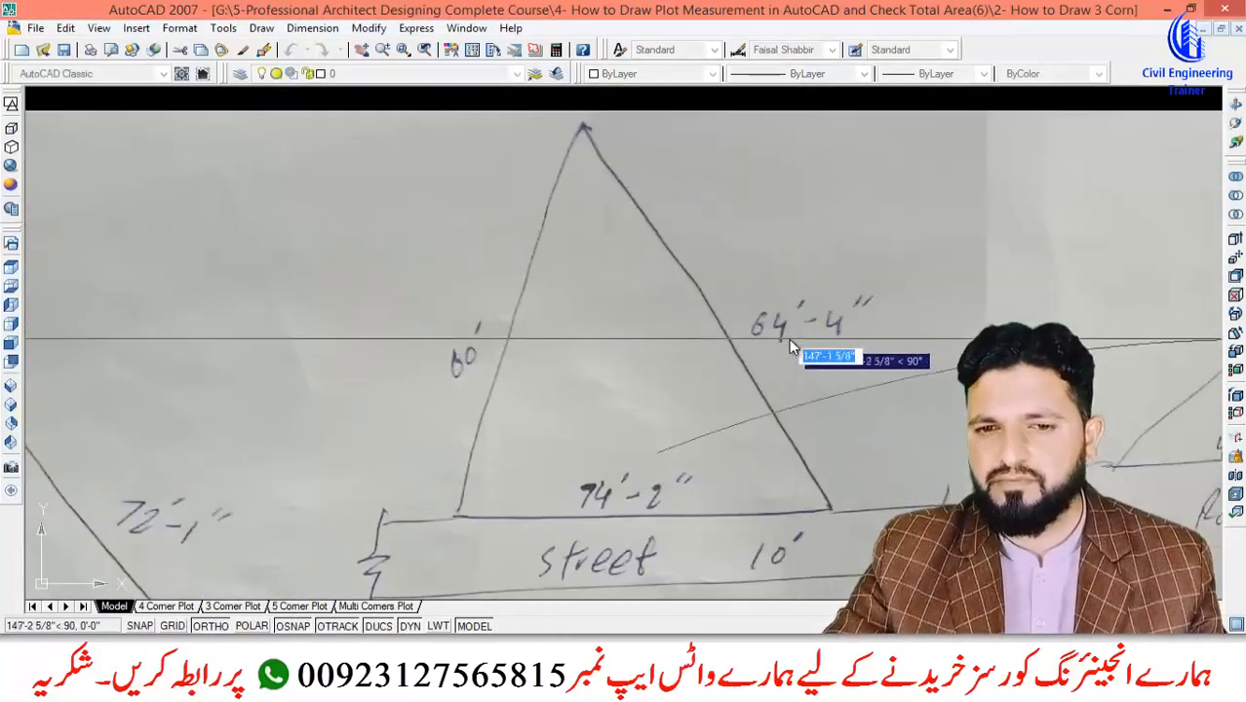
pyautogui.scroll(-7, 740, 371)
pyautogui.scroll(3, 741, 448)
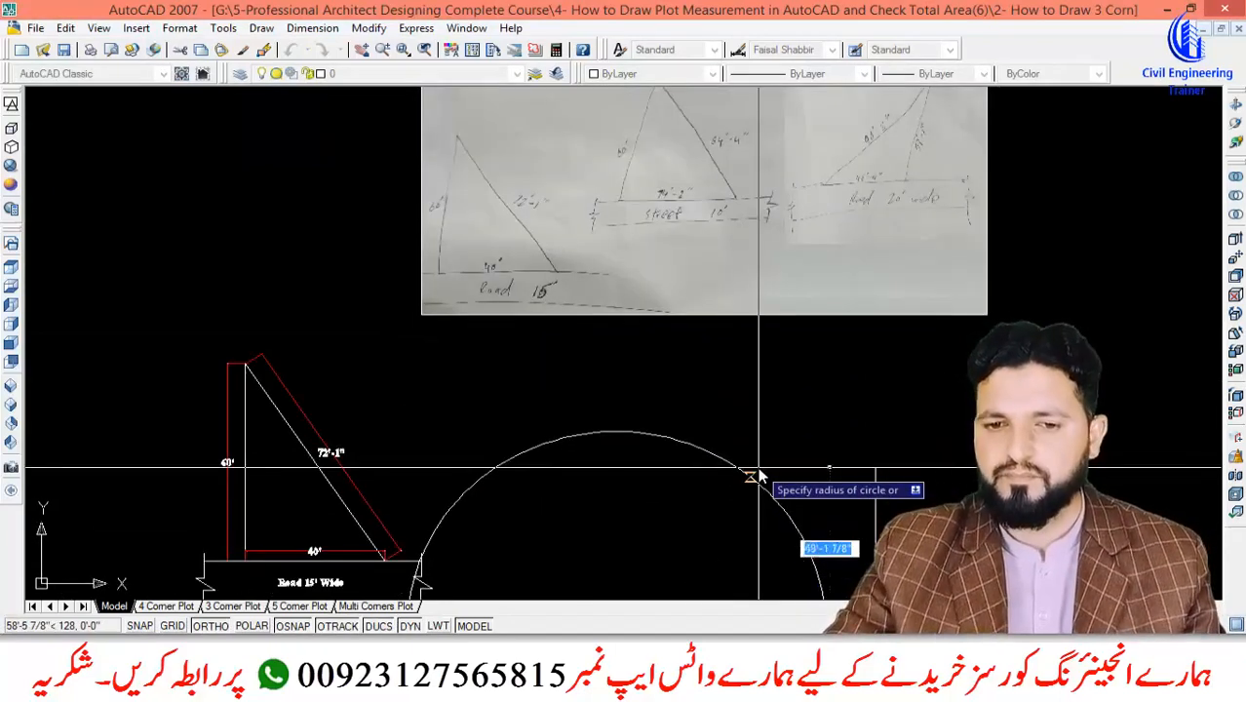
pyautogui.write("64'-4")
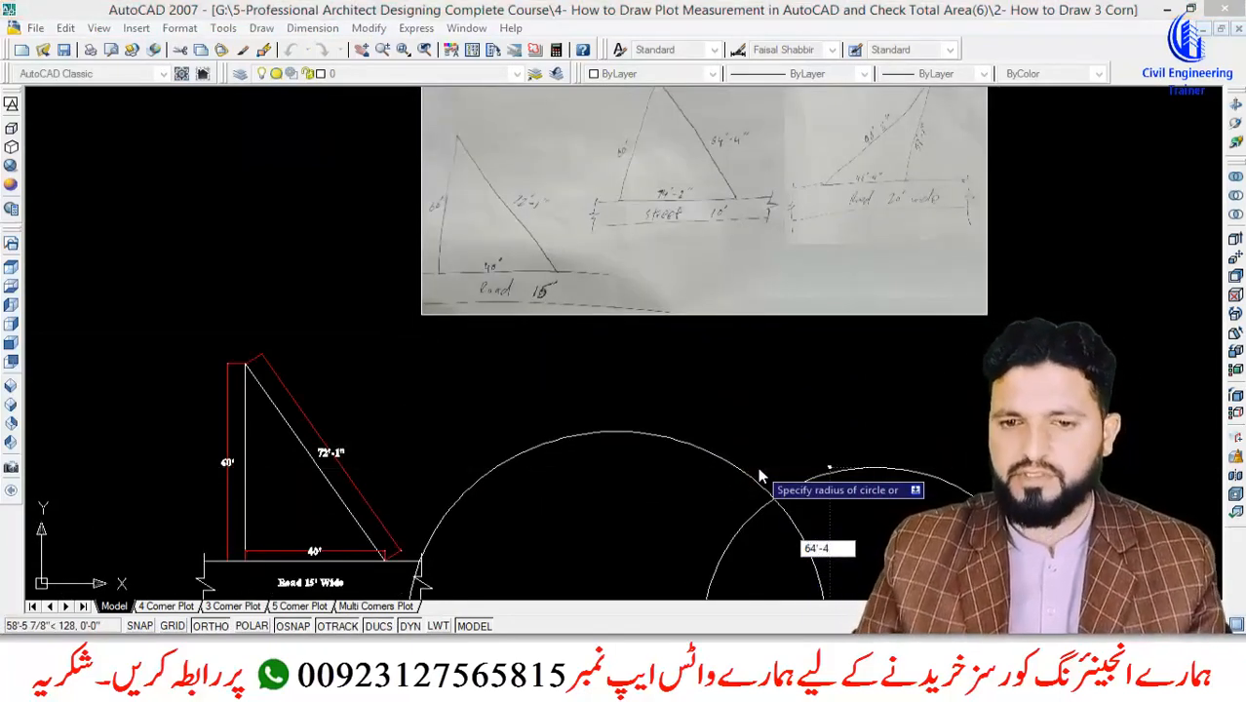
pyautogui.press('Return')
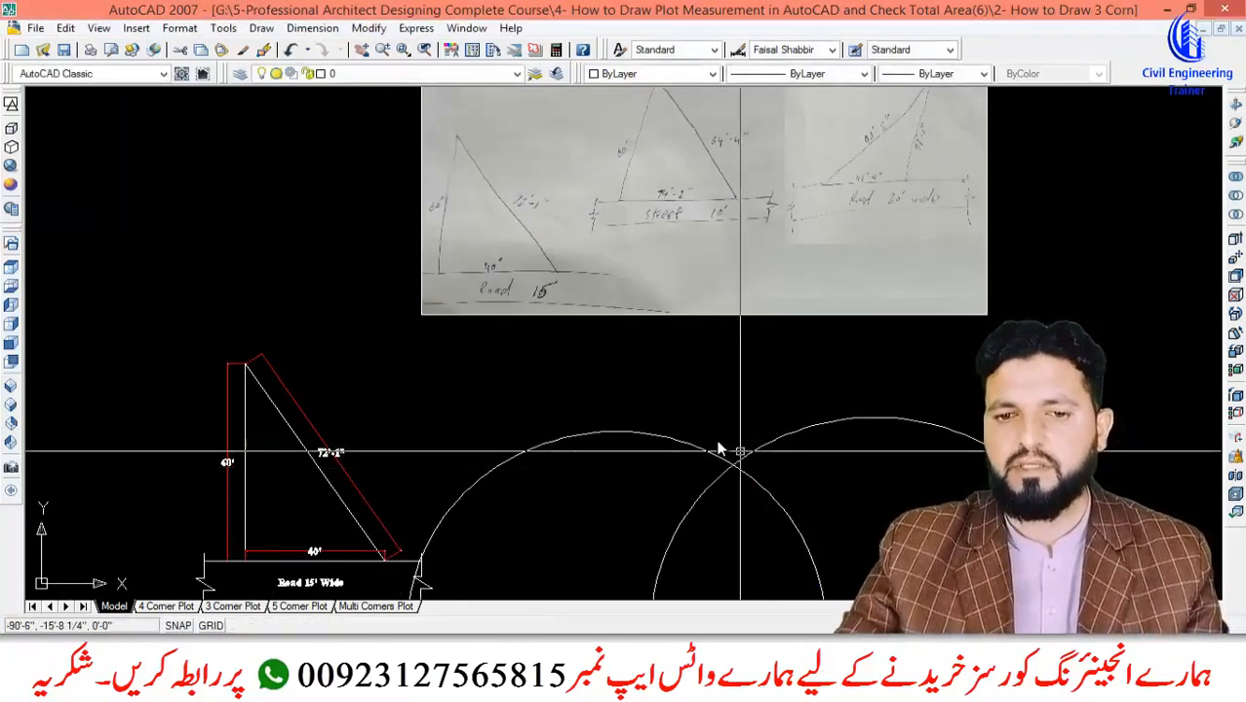
# Draw the plot's two slanted sides from the baseline's left end to the circles' upper intersection and down to its right end.
pyautogui.scroll(-5, 770, 419)
pyautogui.scroll(5, 777, 426)
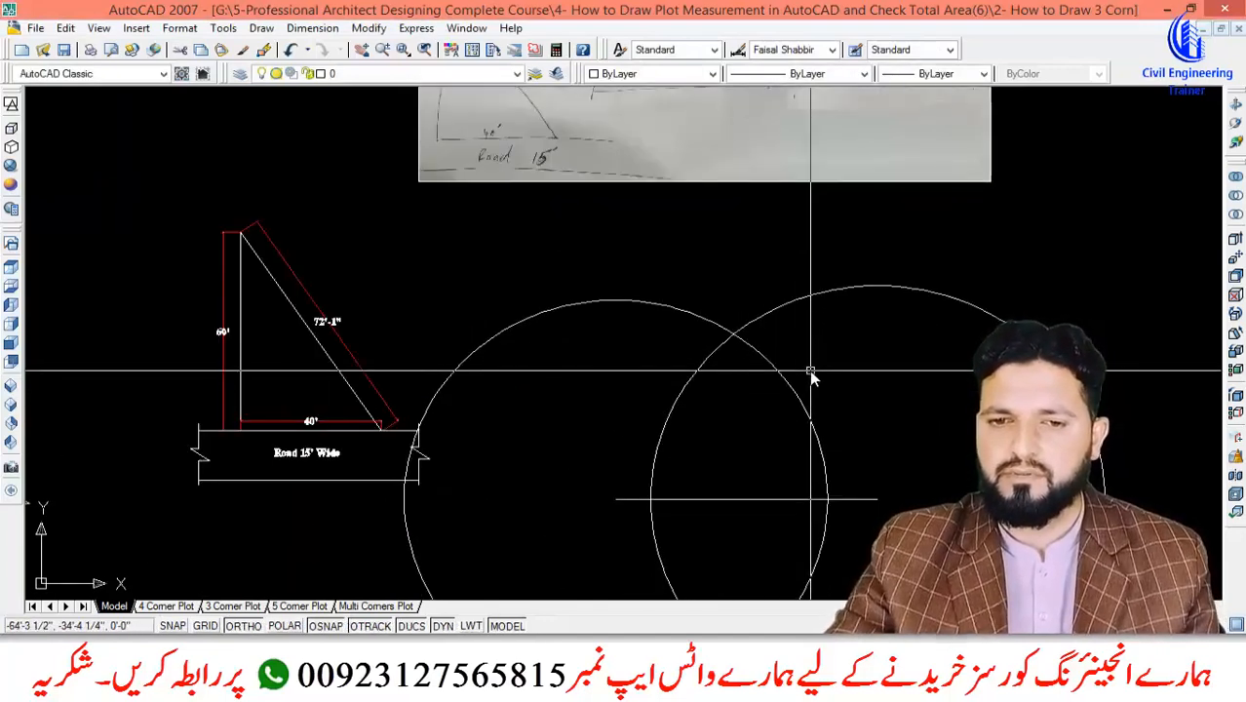
pyautogui.write('l')
pyautogui.press('Return')
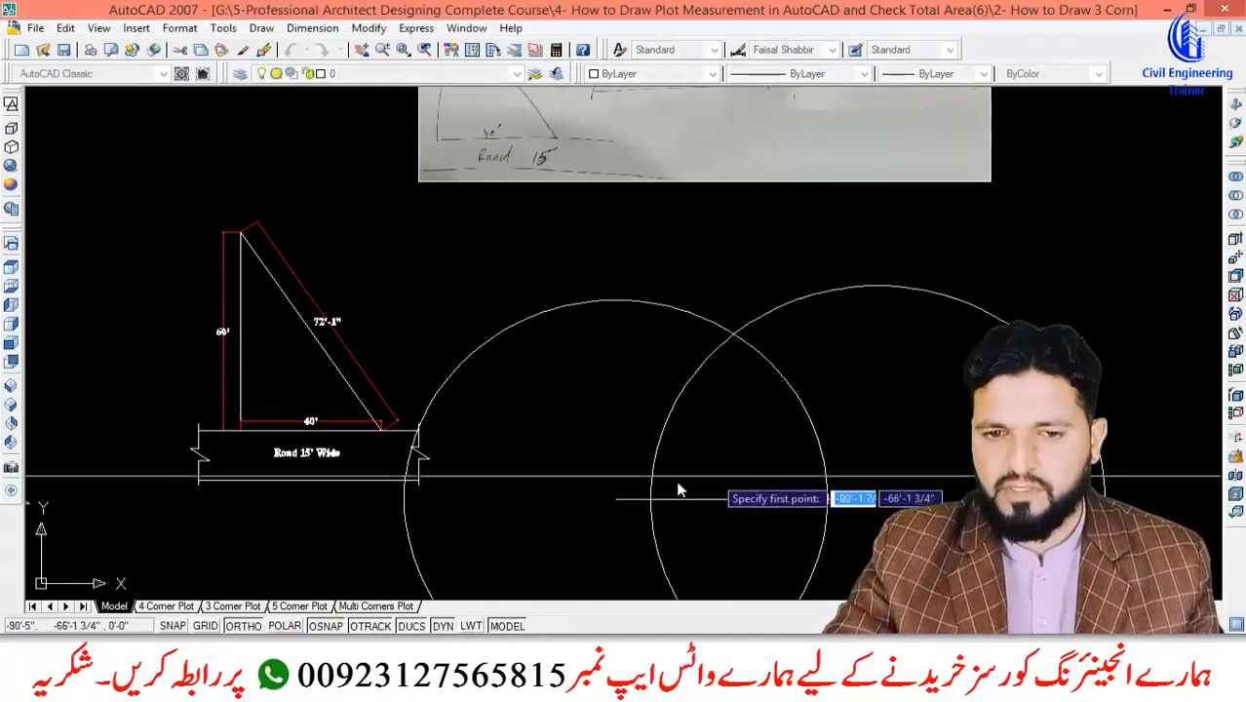
pyautogui.click(616, 499)
pyautogui.scroll(8, 743, 322)
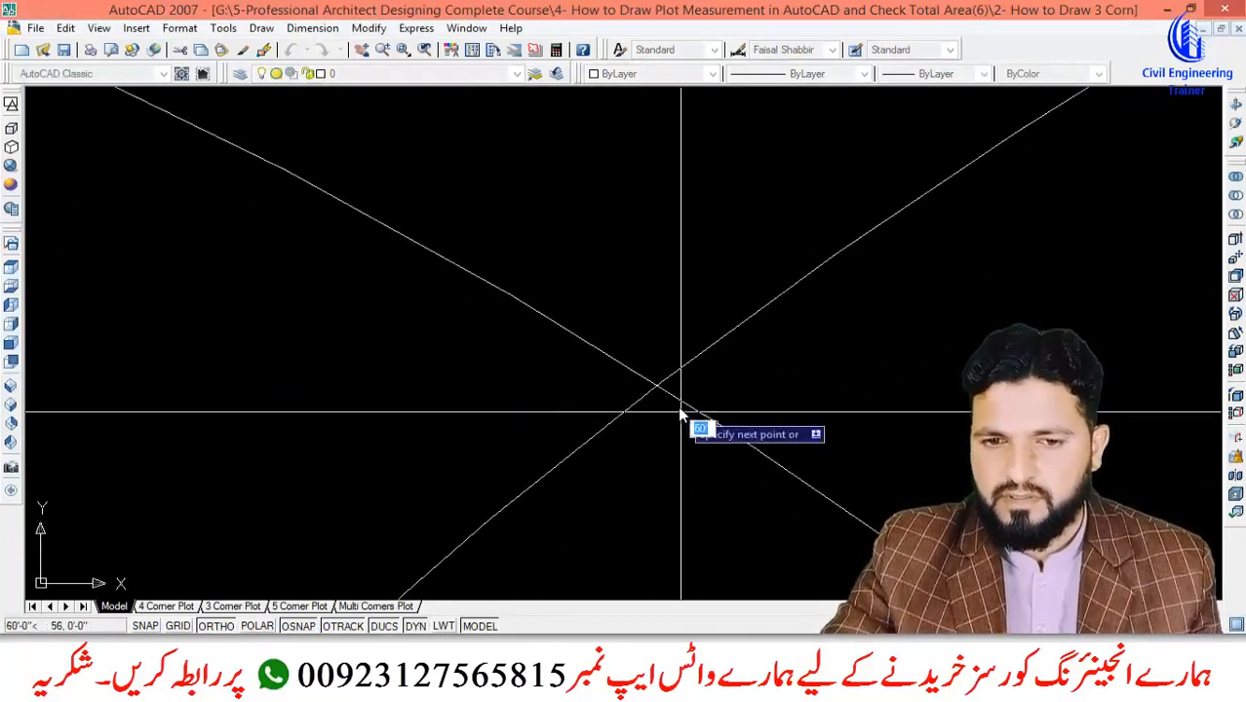
pyautogui.scroll(-8, 638, 369)
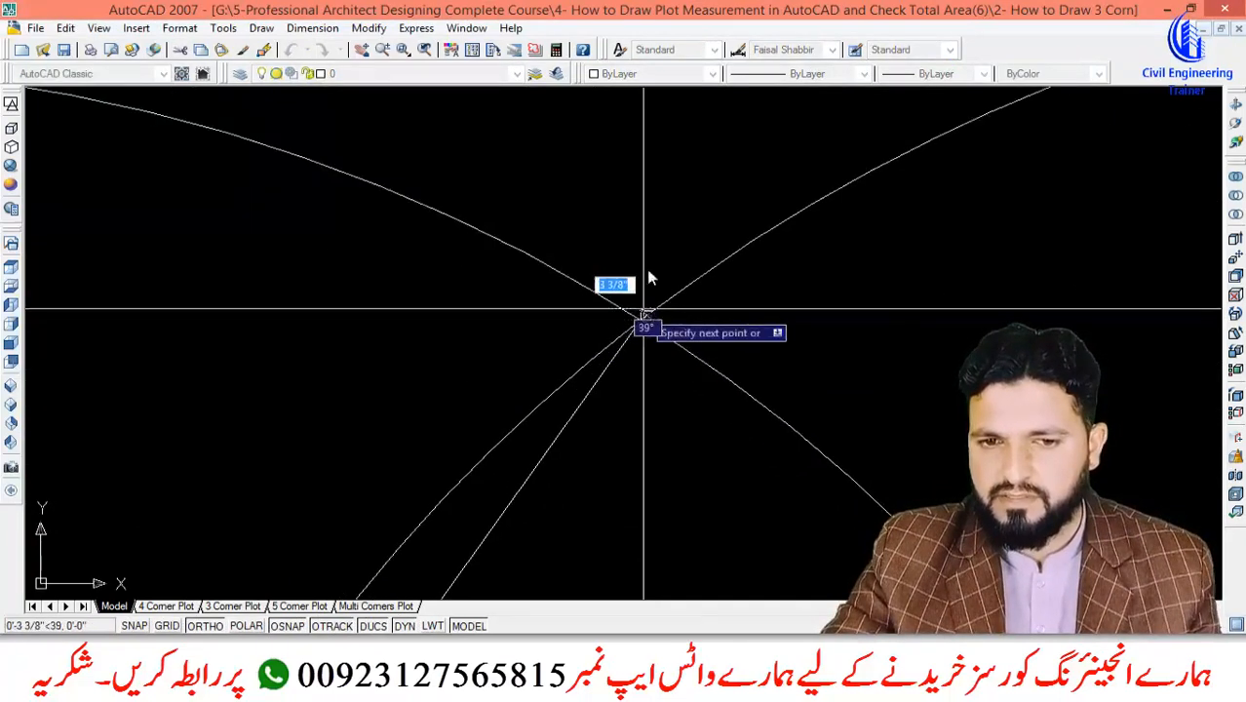
pyautogui.scroll(6, 674, 321)
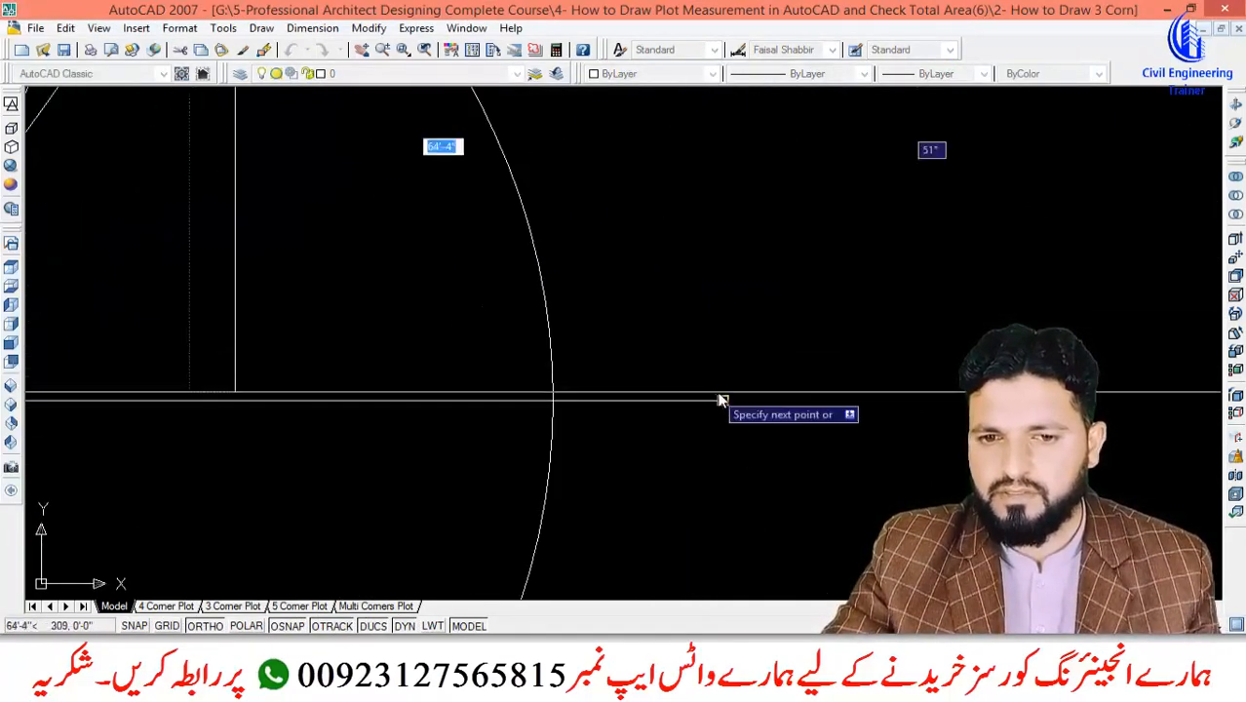
pyautogui.click(723, 404)
pyautogui.scroll(-6, 723, 404)
pyautogui.press('Return')
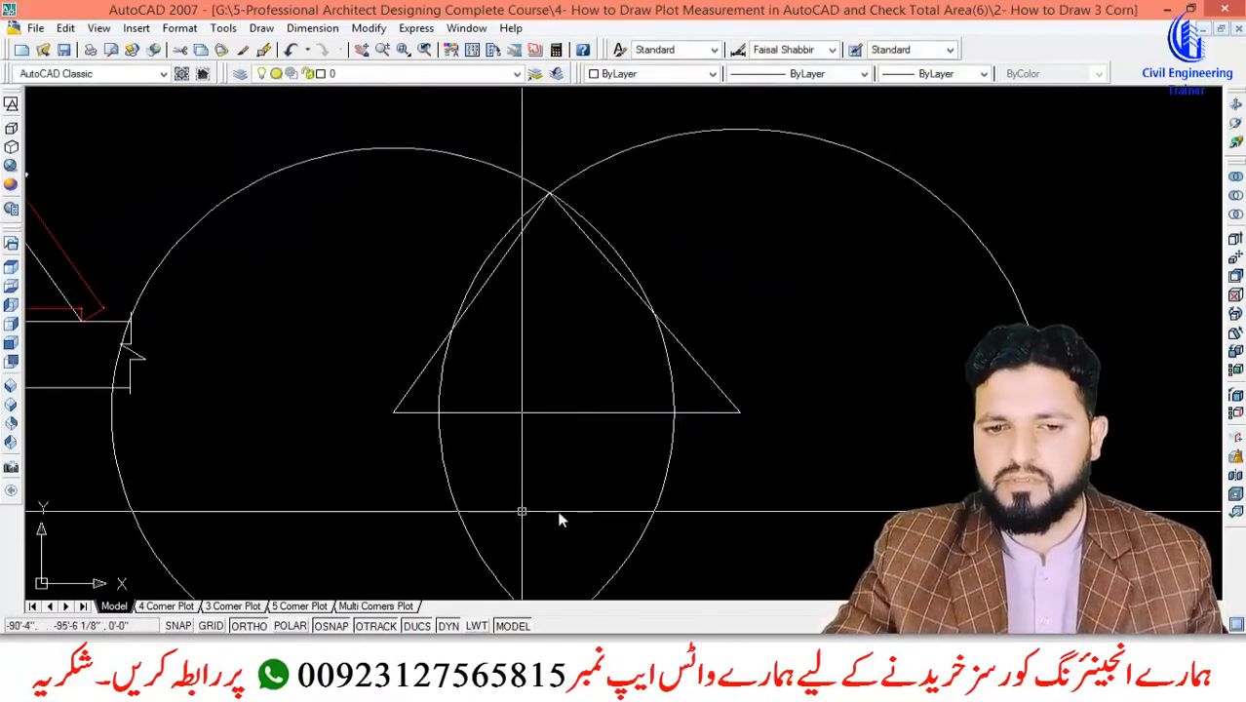
# Erase both construction circles around the second triangle.
pyautogui.click(355, 515)
pyautogui.press('Delete')
pyautogui.scroll(-4, 779, 379)
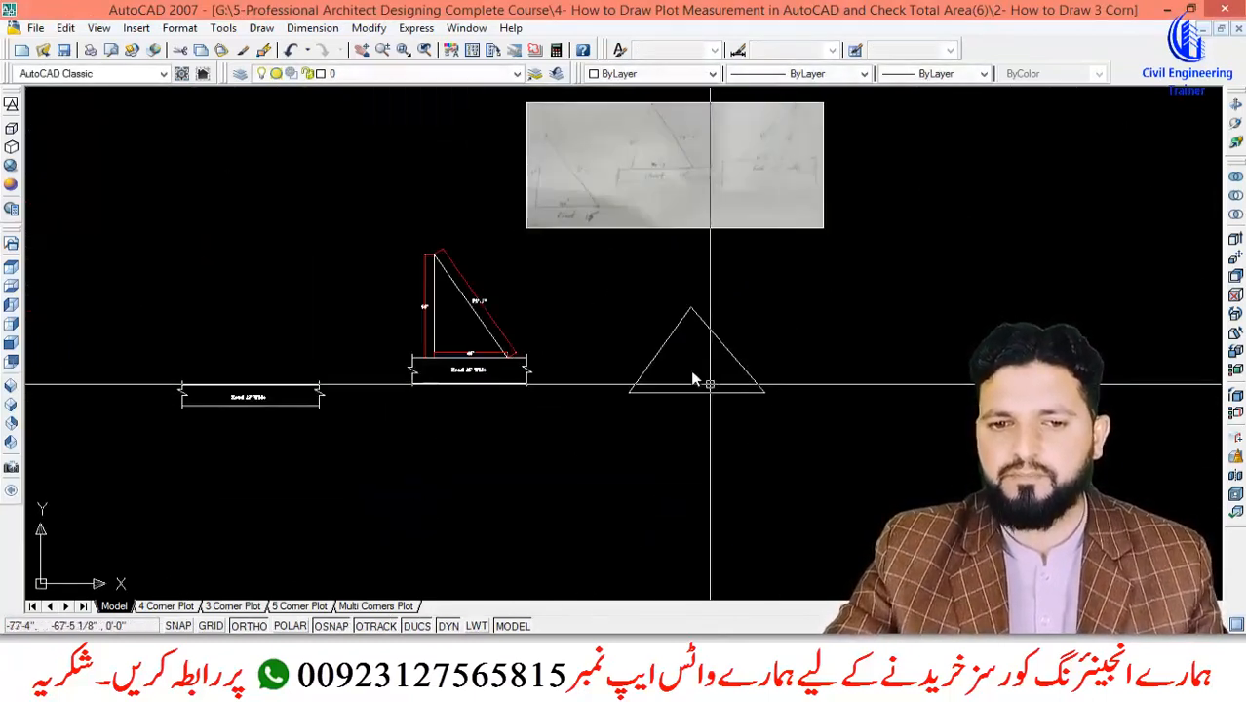
# Add aligned dimensions outside the left and right slanted sides of the second triangle.
pyautogui.scroll(3, 682, 359)
pyautogui.write('da')
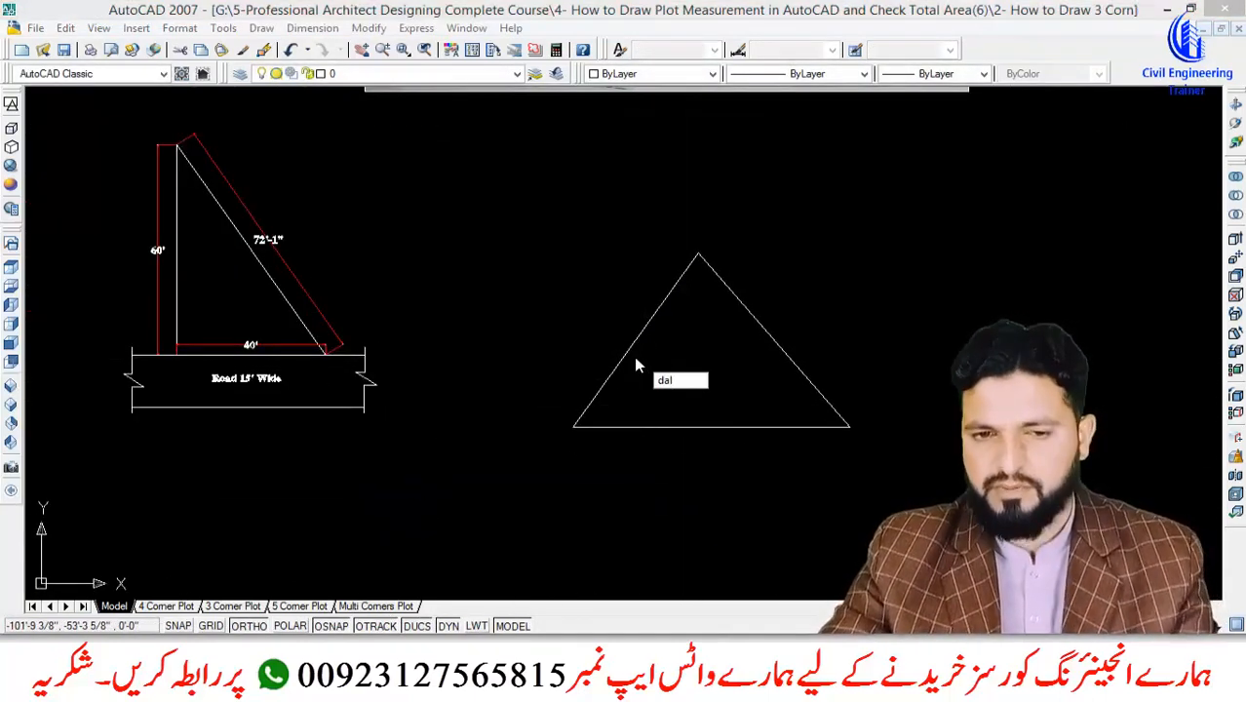
pyautogui.write('l')
pyautogui.press('Return')
pyautogui.press('Return')
pyautogui.click(624, 356)
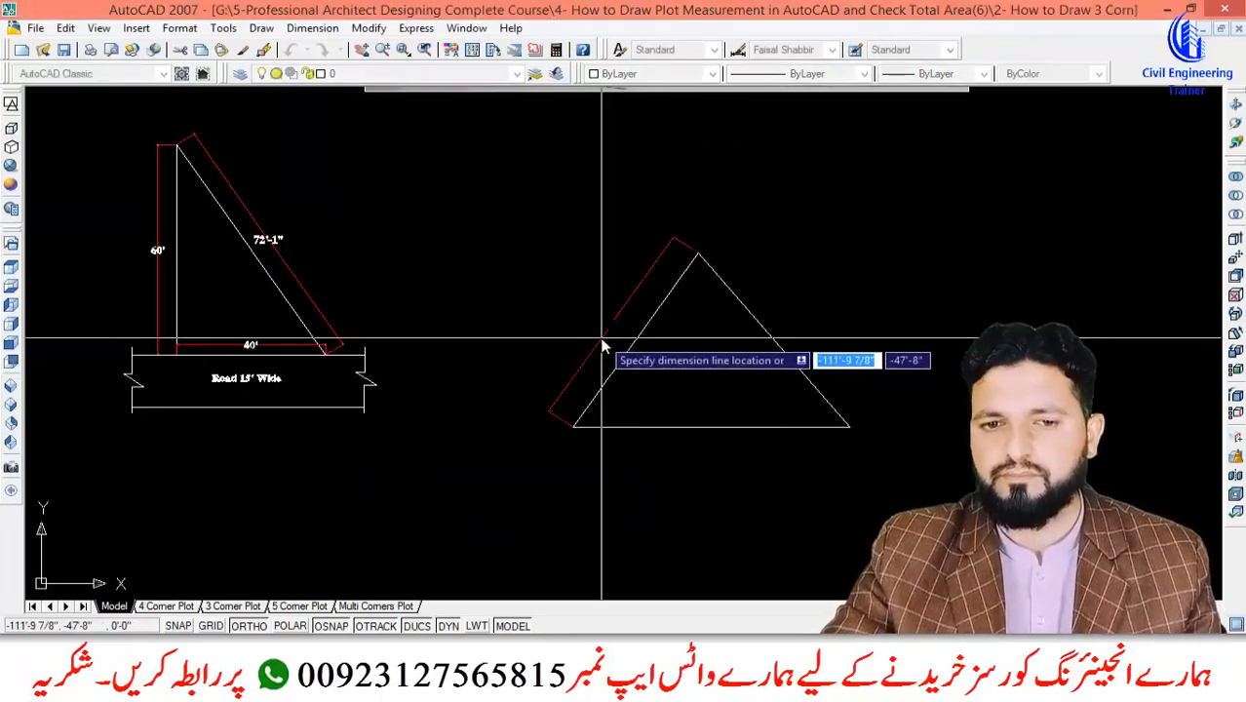
pyautogui.click(602, 345)
pyautogui.scroll(3, 738, 300)
pyautogui.click(780, 358)
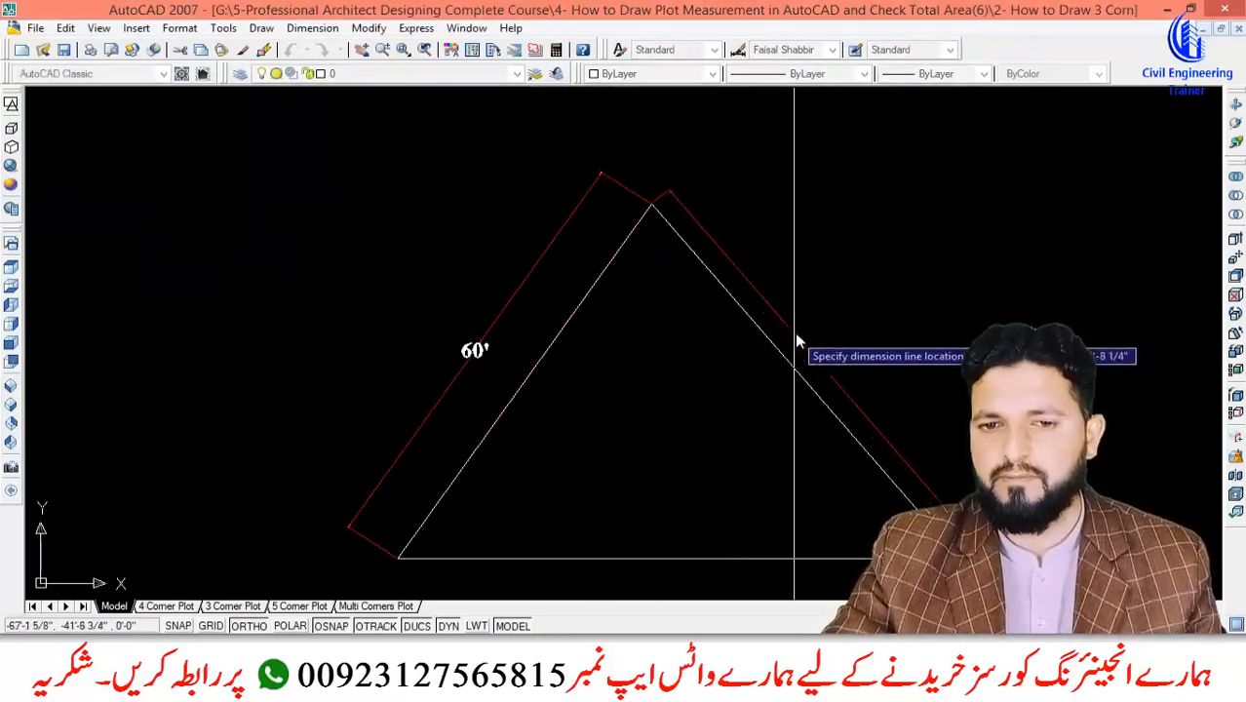
pyautogui.click(815, 345)
pyautogui.scroll(-2, 848, 298)
pyautogui.scroll(2, 794, 477)
# Add an aligned dimension to the second triangle's base, placed just above the baseline inside the plot.
pyautogui.press('Return')
pyautogui.press('Return')
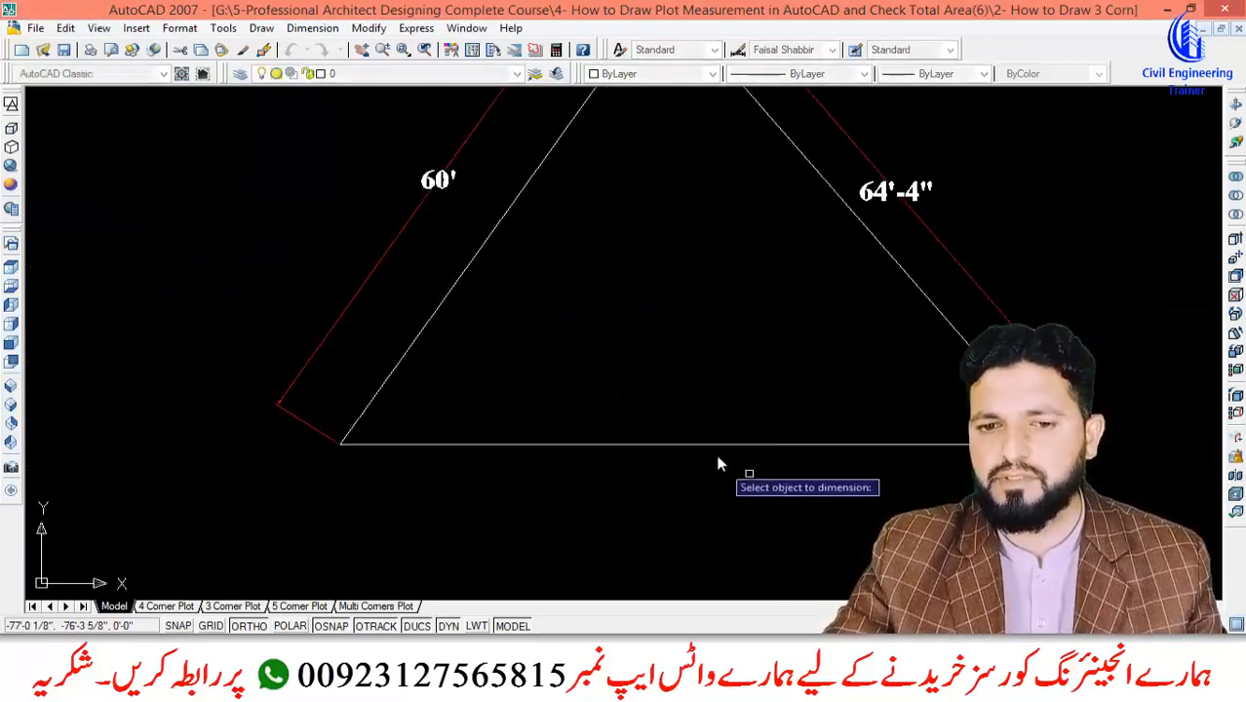
pyautogui.scroll(2, 711, 440)
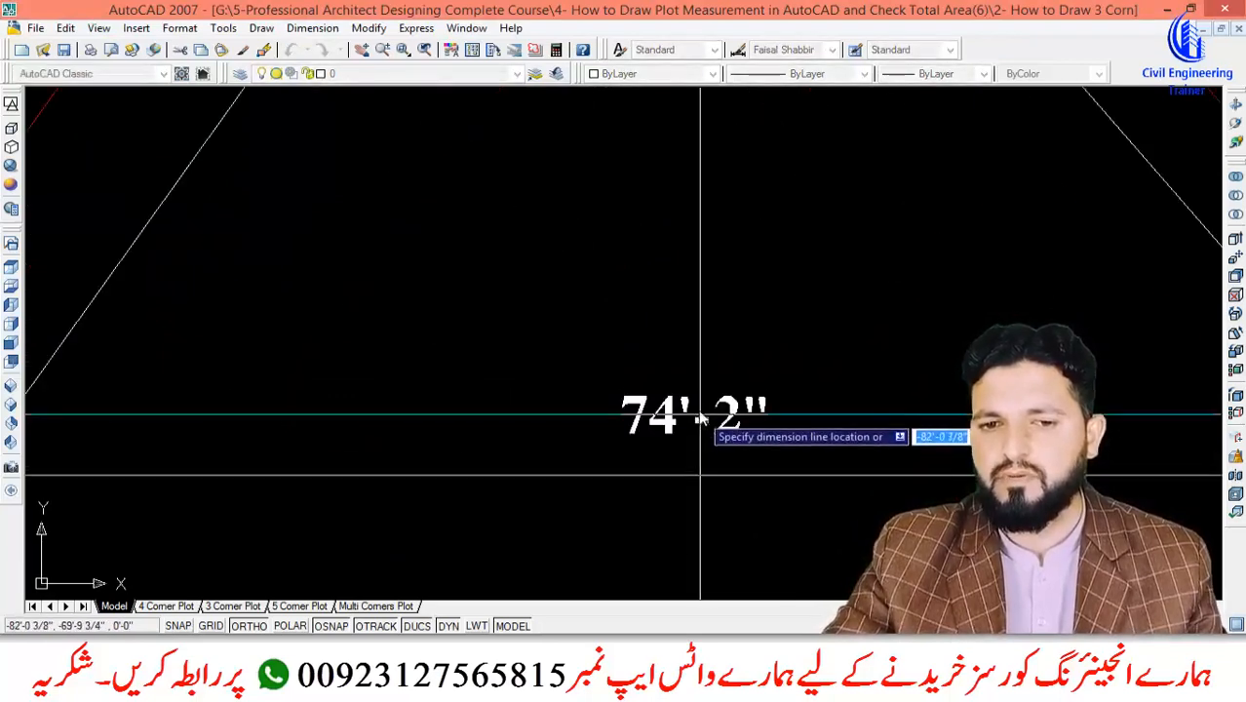
pyautogui.click(708, 438)
pyautogui.scroll(-3, 710, 440)
pyautogui.scroll(2, 715, 446)
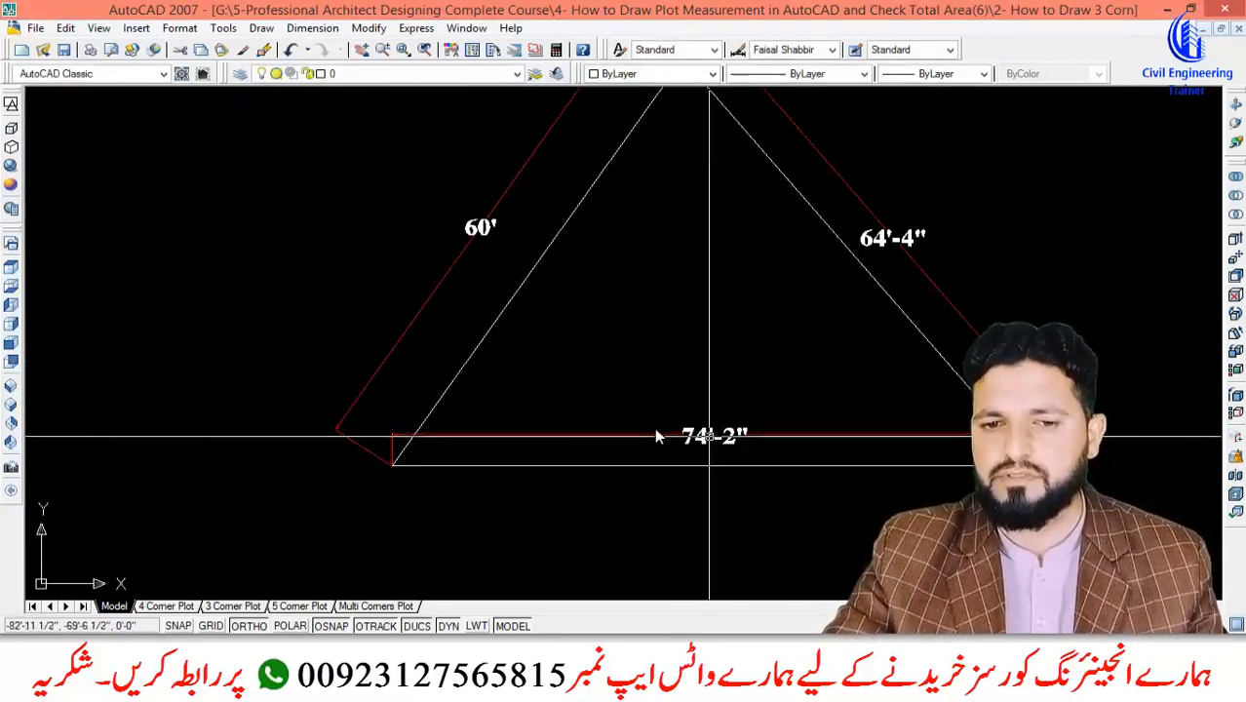
# Check the street drawn below the second sketched plot and compare it with the first plot's road.
pyautogui.scroll(-3, 731, 450)
pyautogui.scroll(-3, 653, 191)
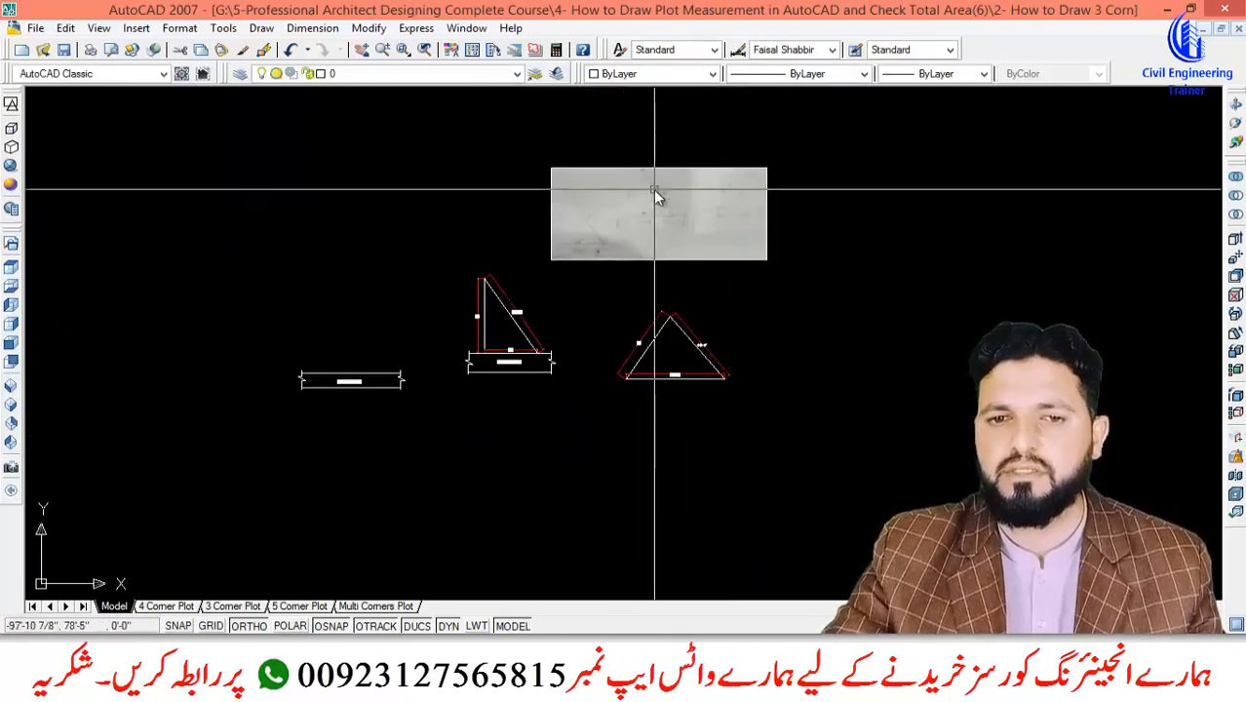
pyautogui.scroll(6, 644, 283)
pyautogui.scroll(-3, 624, 302)
pyautogui.scroll(-3, 629, 310)
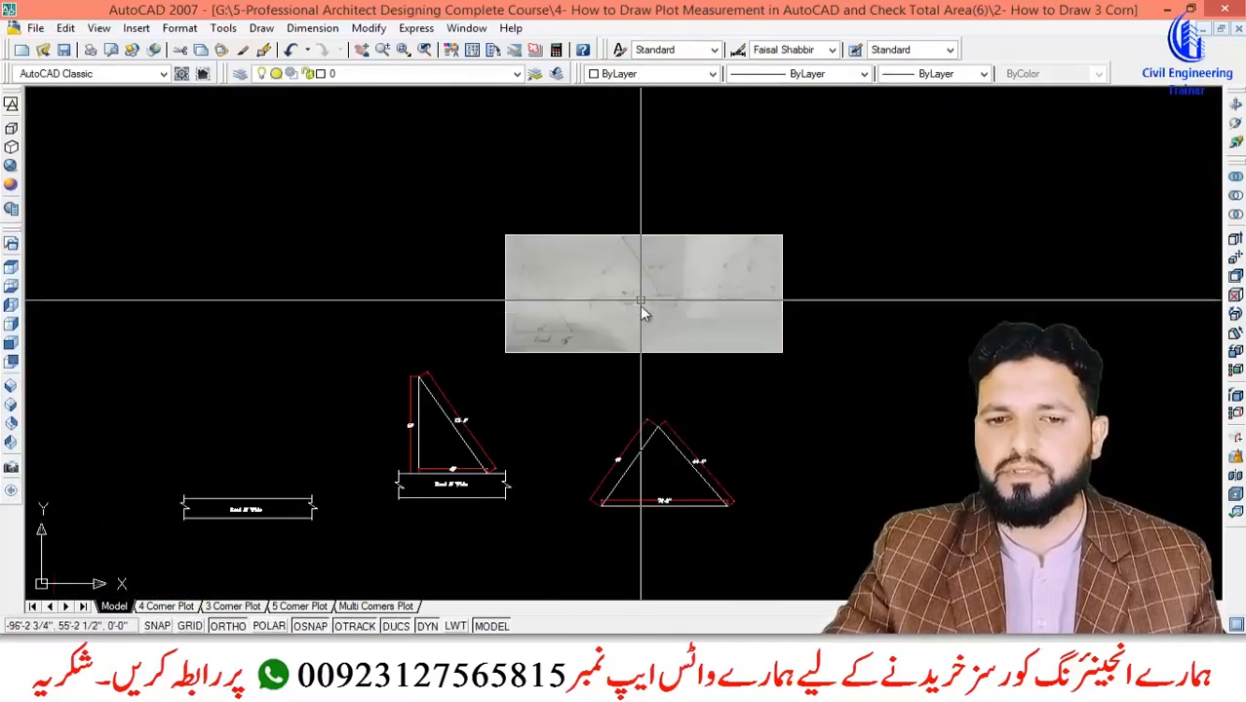
pyautogui.scroll(3, 477, 487)
pyautogui.scroll(4, 389, 463)
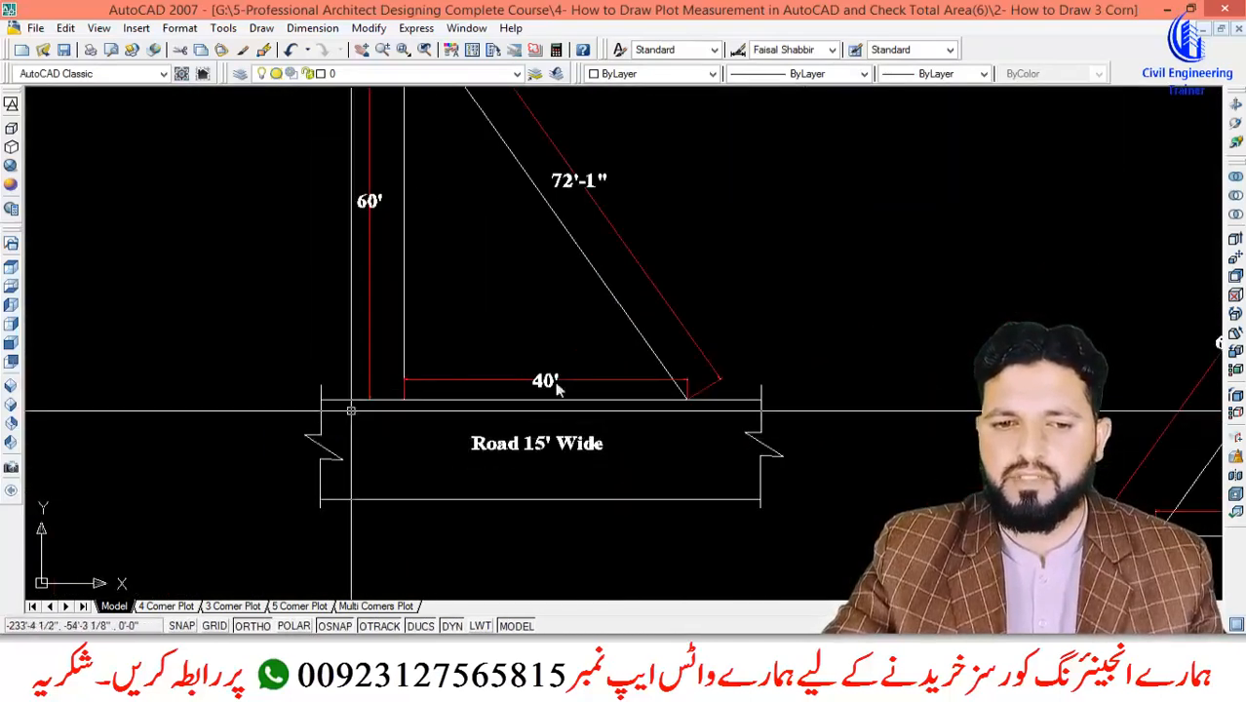
# Copy the separate "Road 12' Wide" drawing from its top line's midpoint to the midpoint of the second plot's baseline.
pyautogui.scroll(-5, 334, 431)
pyautogui.scroll(4, 128, 372)
pyautogui.click(110, 397)
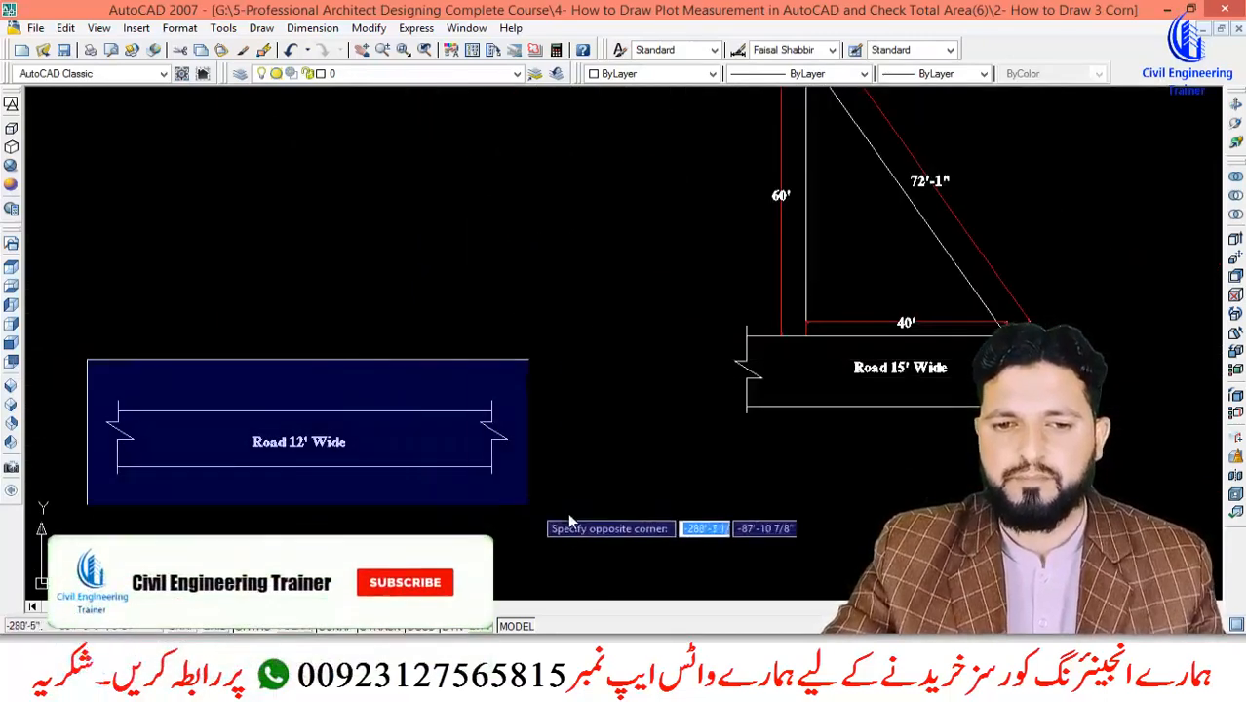
pyautogui.click(560, 532)
pyautogui.write('co')
pyautogui.press('Return')
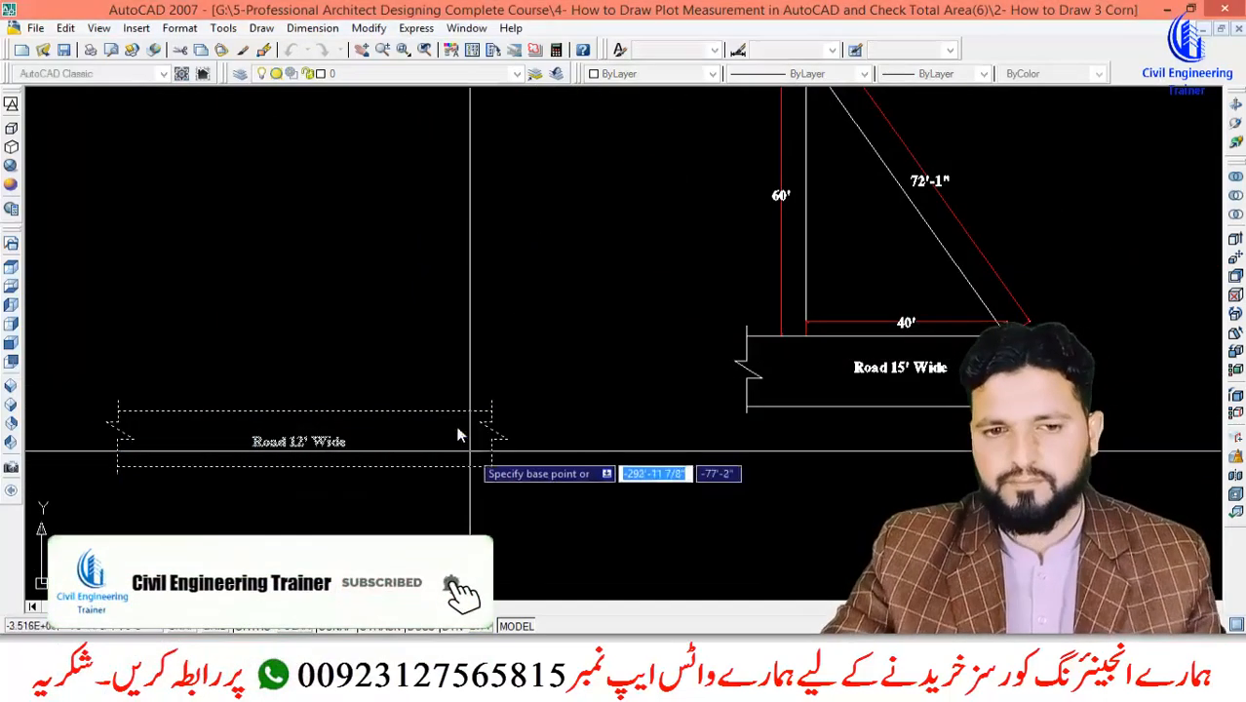
pyautogui.click(310, 411)
pyautogui.scroll(-4, 351, 405)
pyautogui.scroll(9, 622, 449)
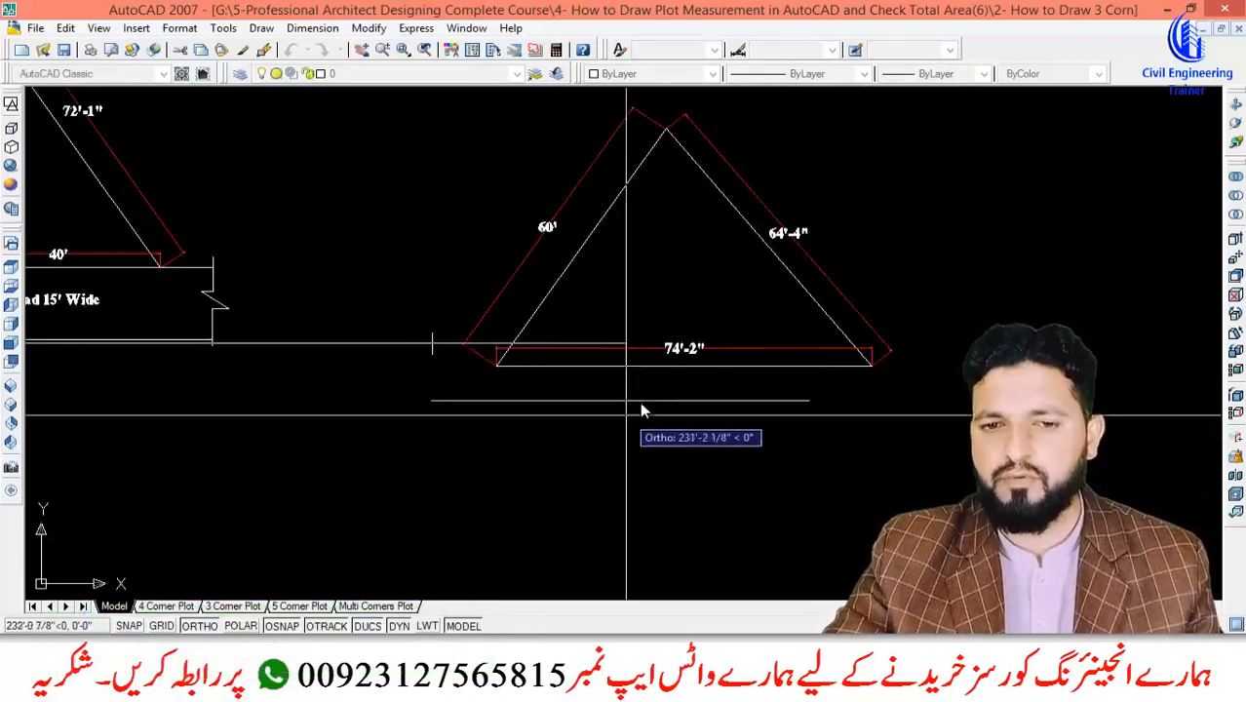
pyautogui.click(686, 434)
pyautogui.scroll(-2, 651, 477)
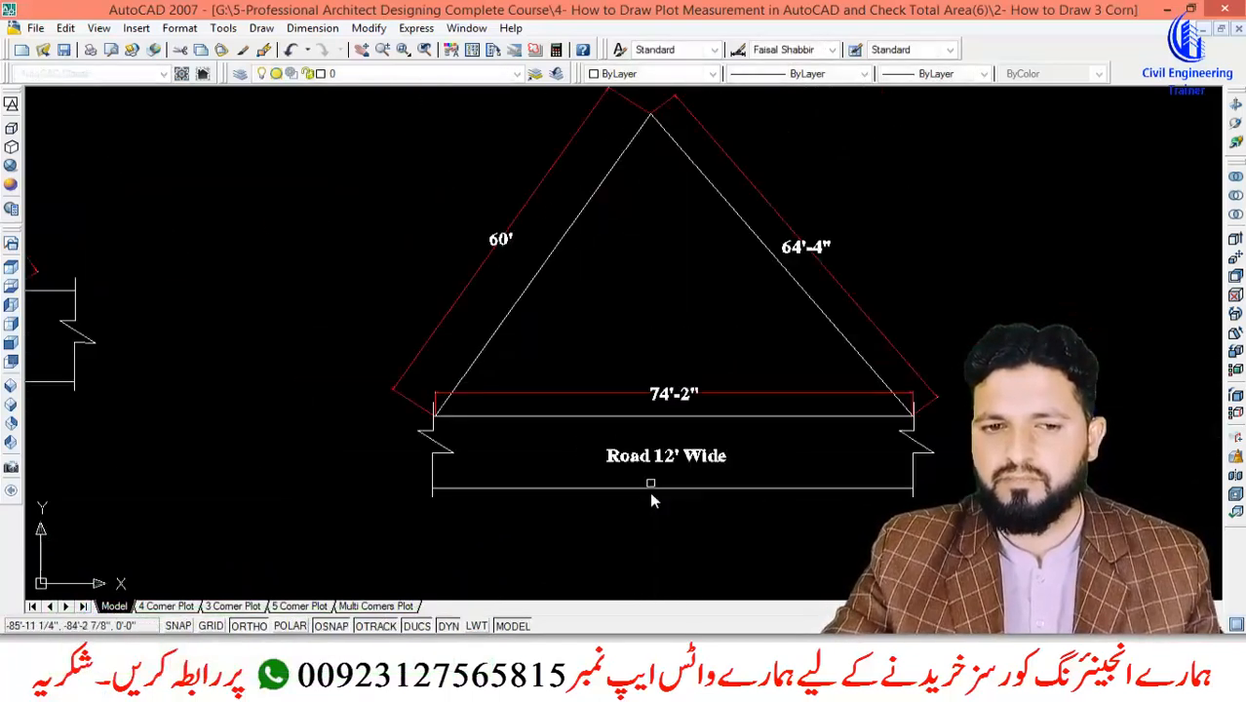
# Move the left and right break symbols of the second plot's road outward, beyond the triangle's base corners.
pyautogui.scroll(2, 421, 450)
pyautogui.click(361, 354)
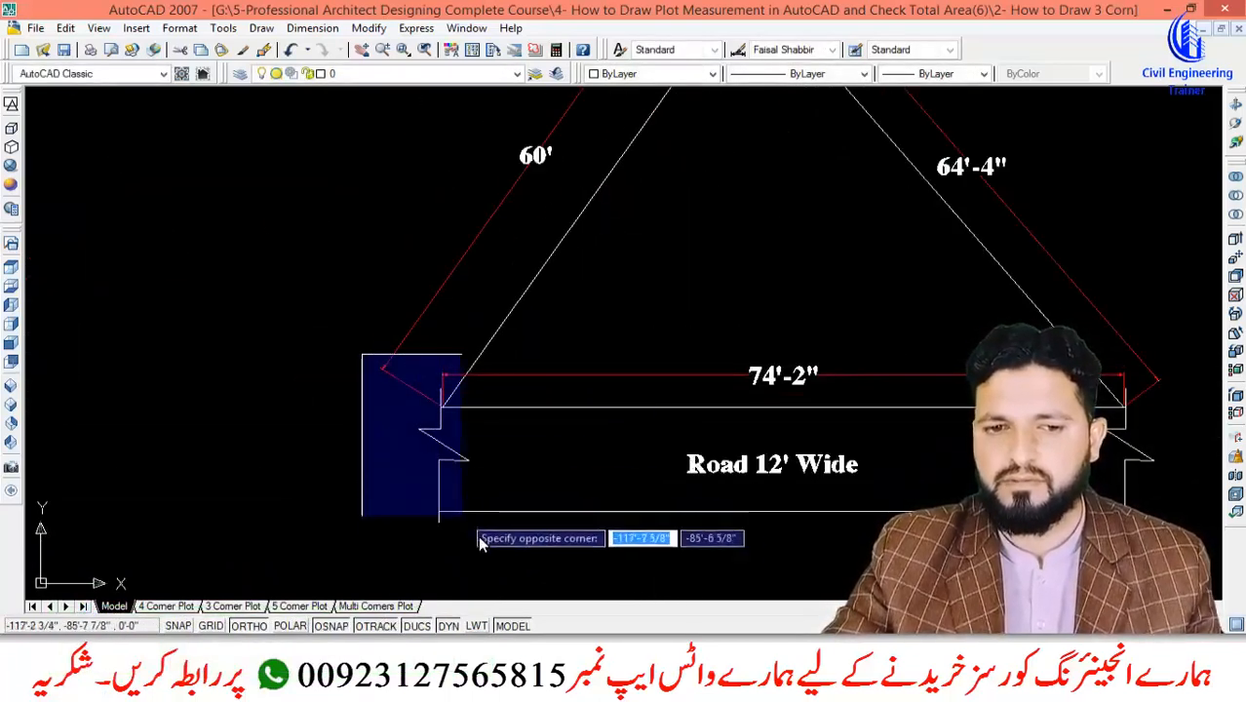
pyautogui.click(494, 556)
pyautogui.scroll(-2, 582, 499)
pyautogui.press('Return')
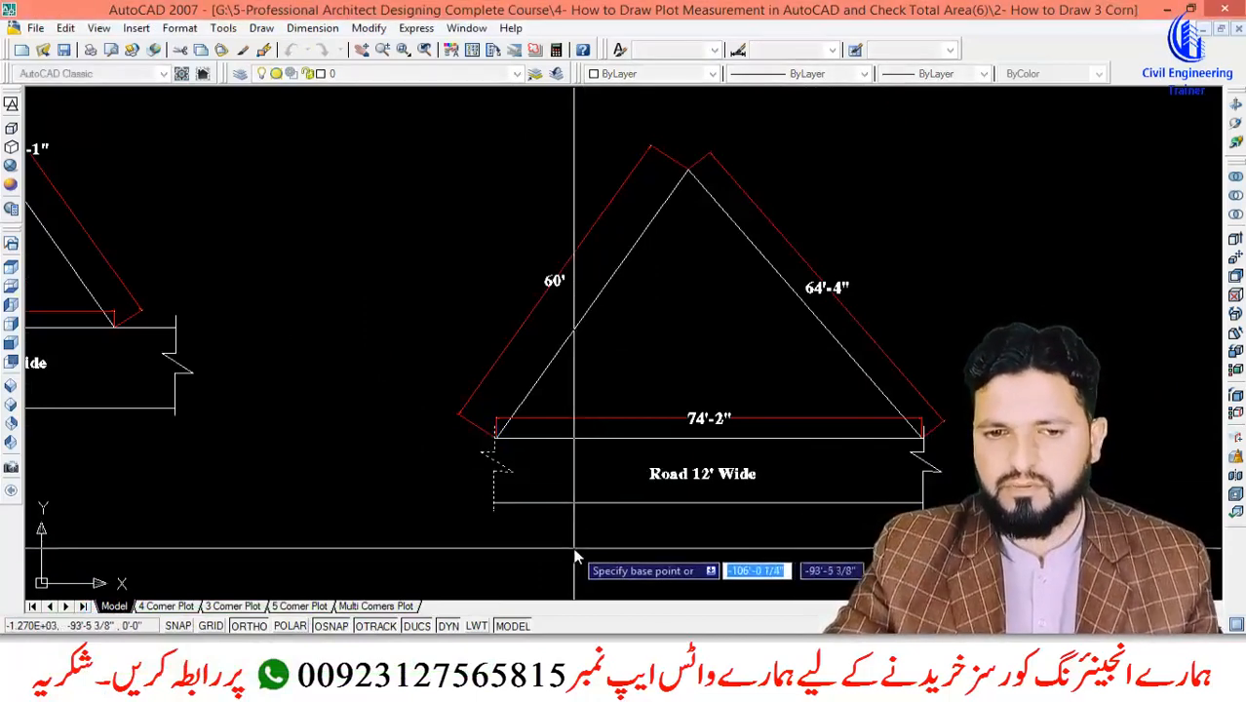
pyautogui.click(502, 557)
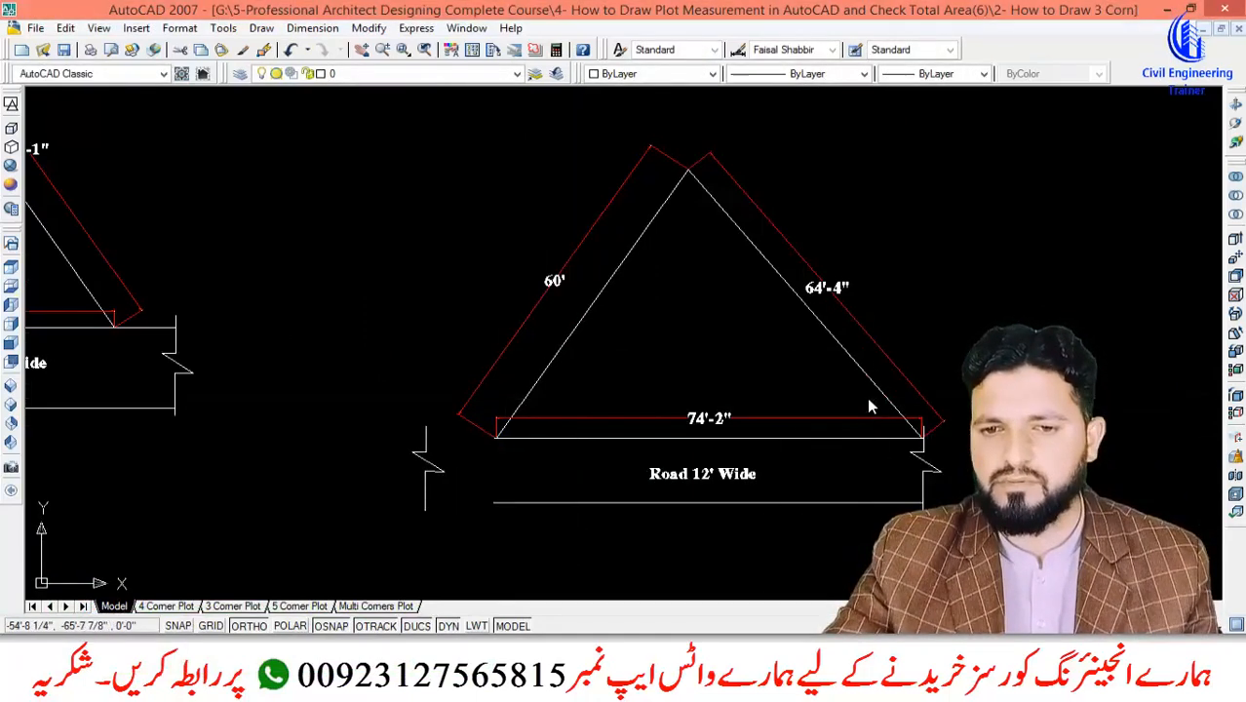
pyautogui.press('Return')
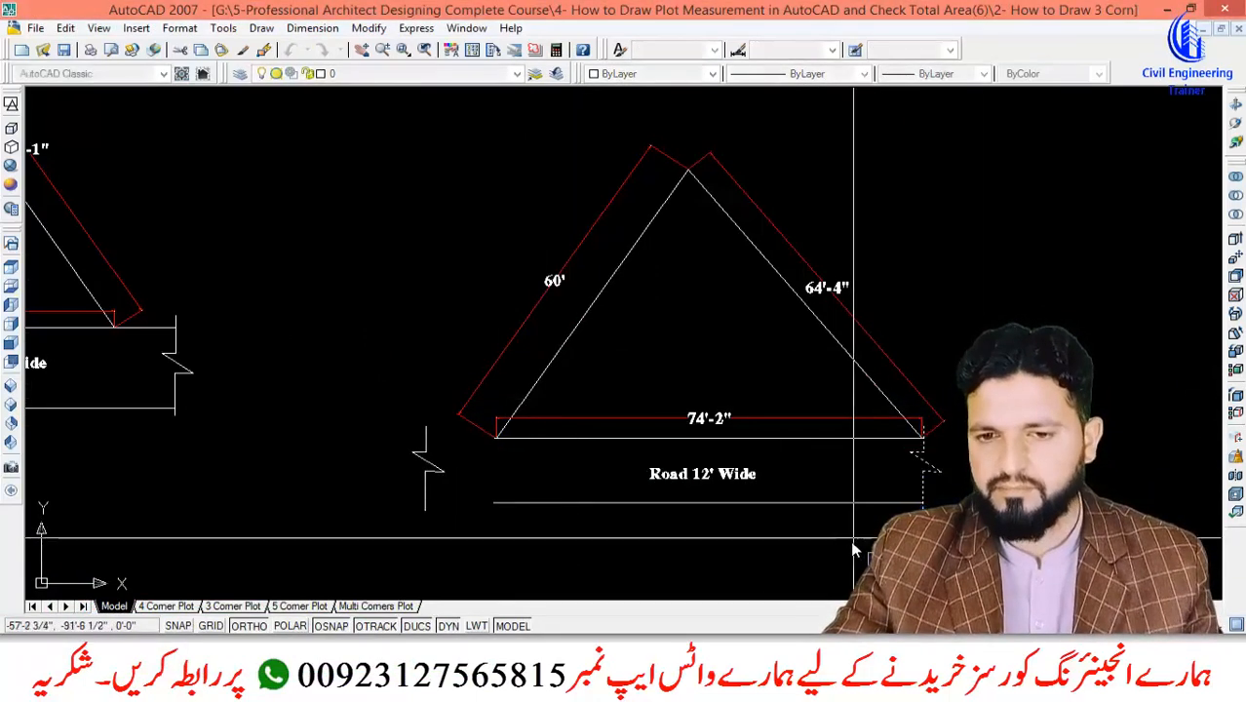
pyautogui.click(918, 458)
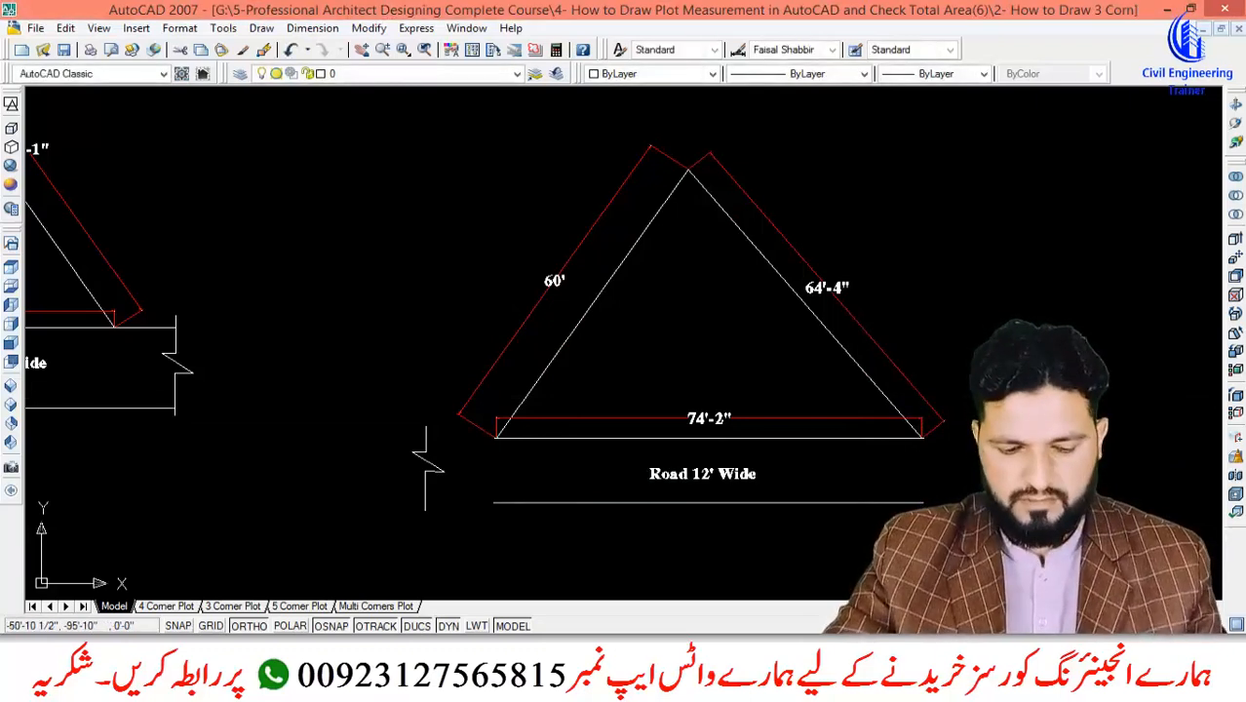
pyautogui.press('Escape')
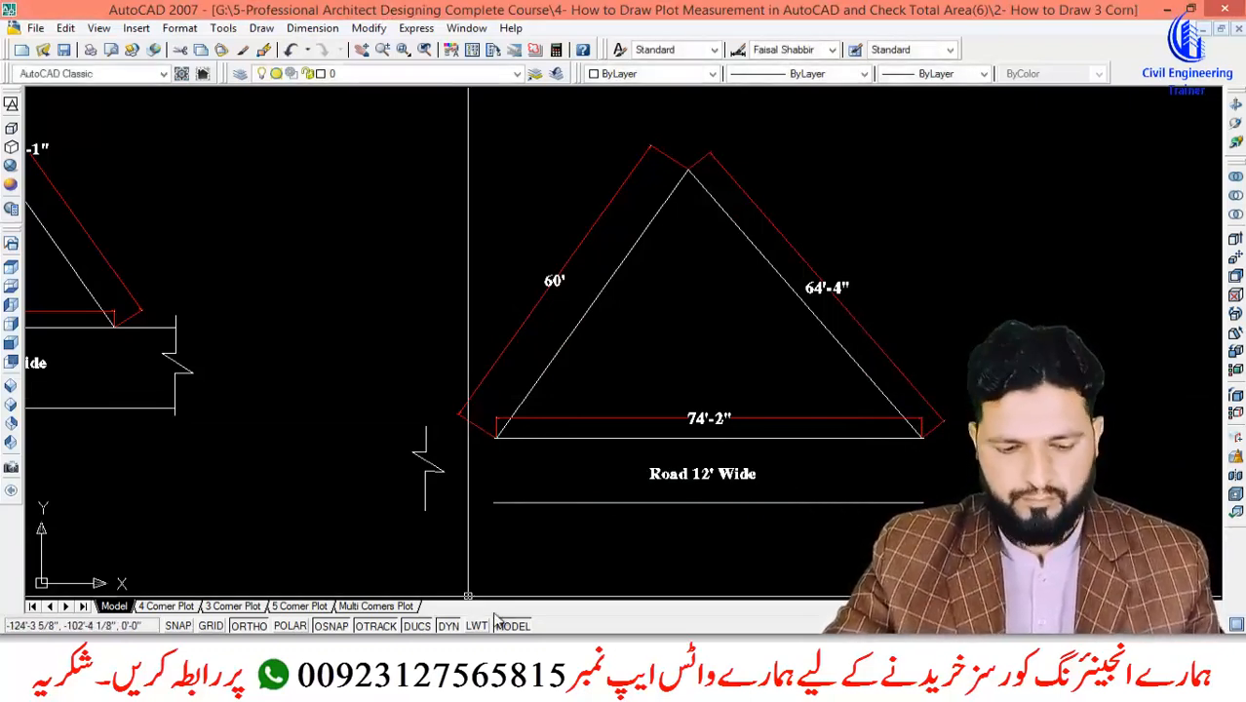
# Extend the road's upper and lower lines to the relocated left break symbol.
pyautogui.press('Return')
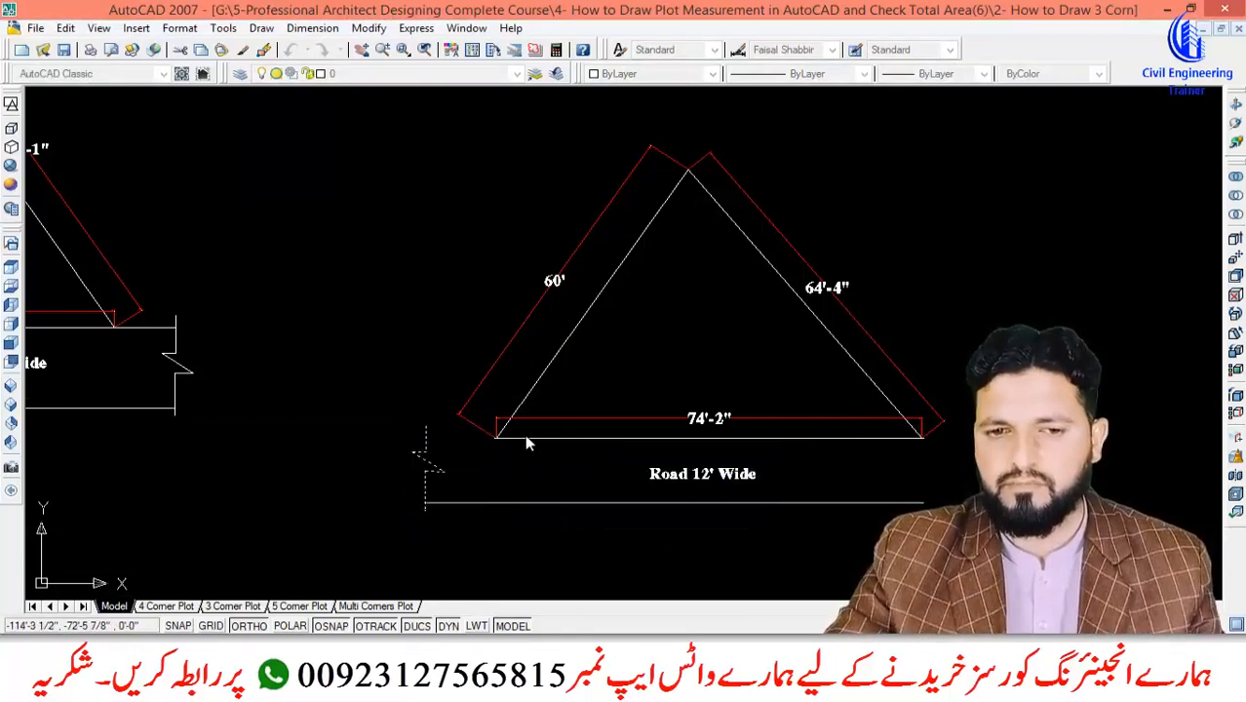
pyautogui.scroll(-4, 521, 445)
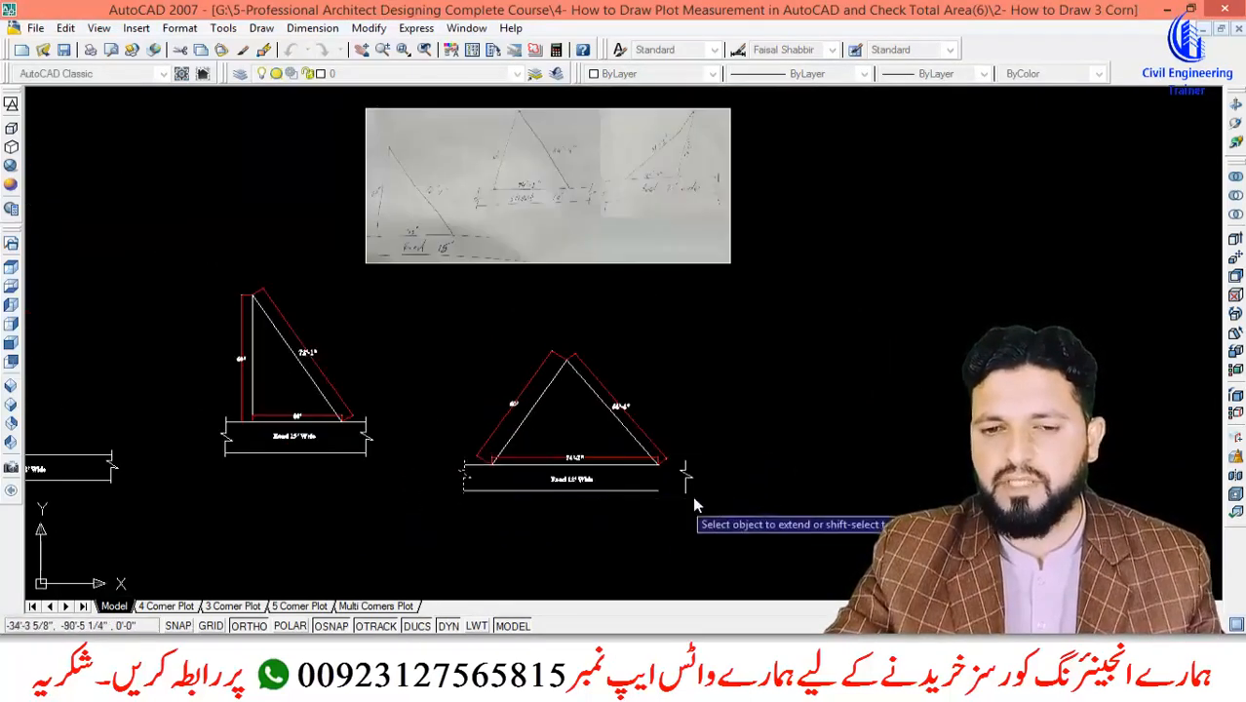
pyautogui.scroll(4, 566, 444)
pyautogui.press('Escape')
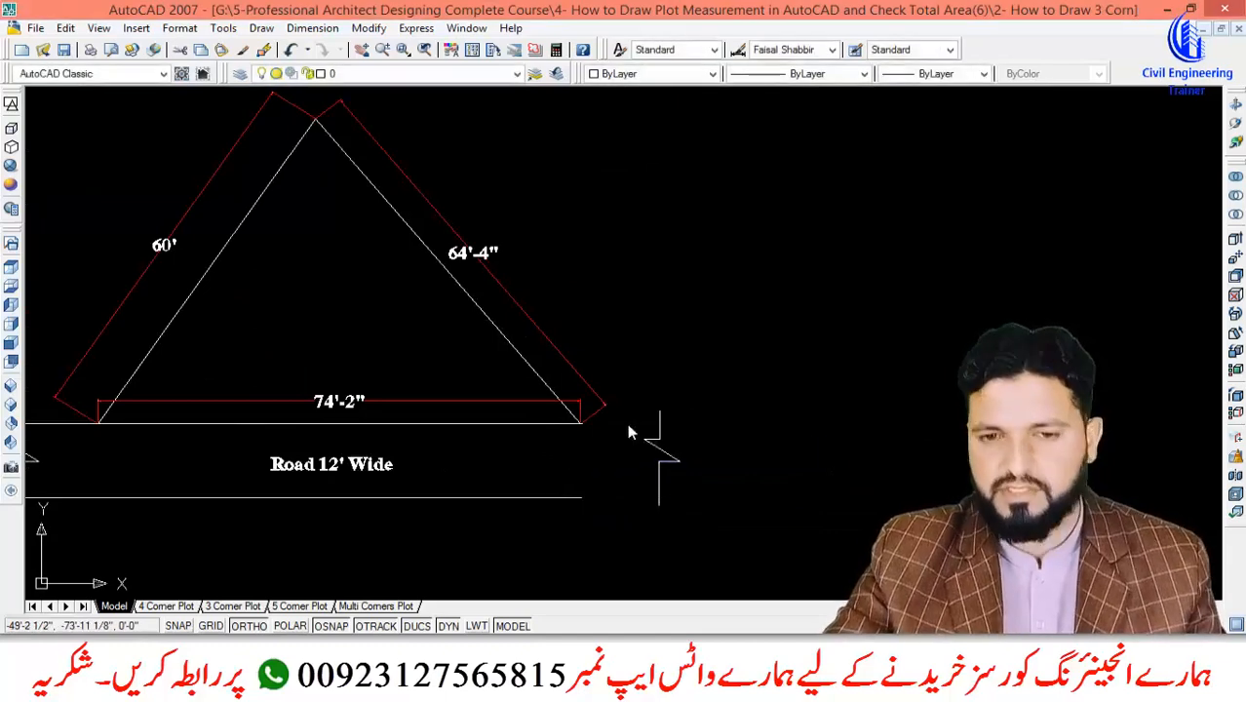
# Extend the road's upper and lower lines to the relocated right break symbol.
pyautogui.press('Return')
pyautogui.click(689, 375)
pyautogui.click(642, 531)
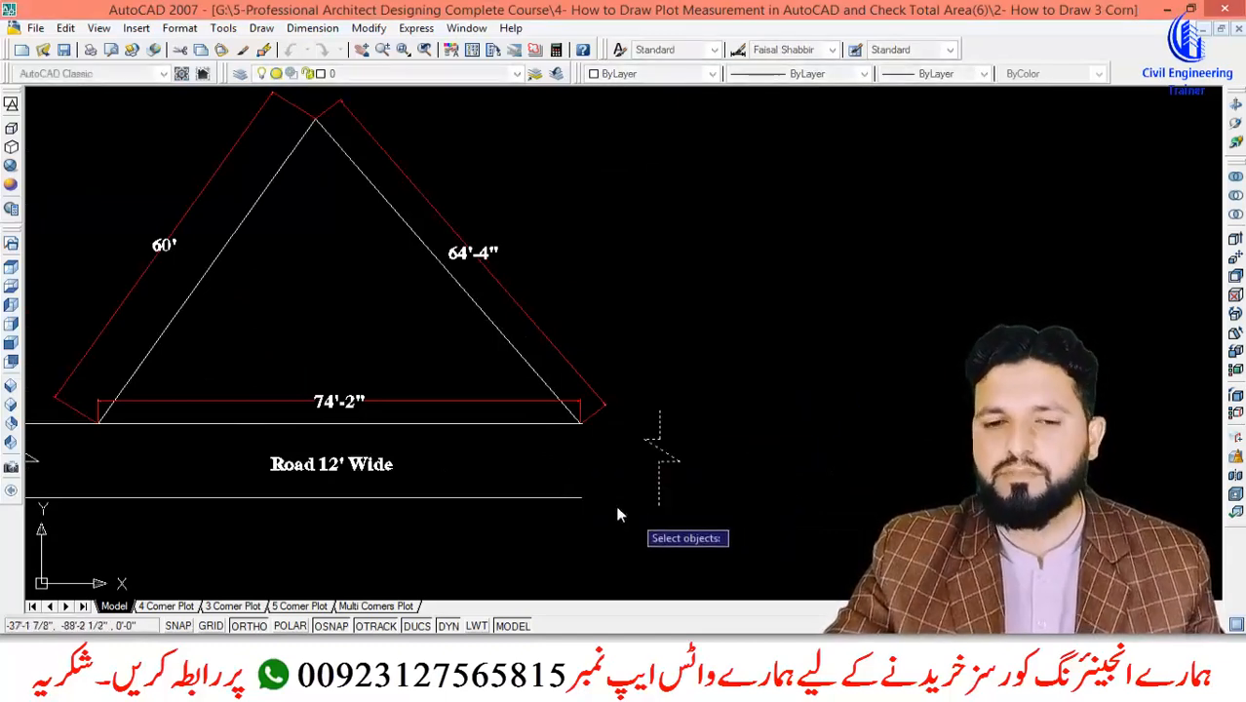
pyautogui.press('Return')
pyautogui.scroll(2, 570, 507)
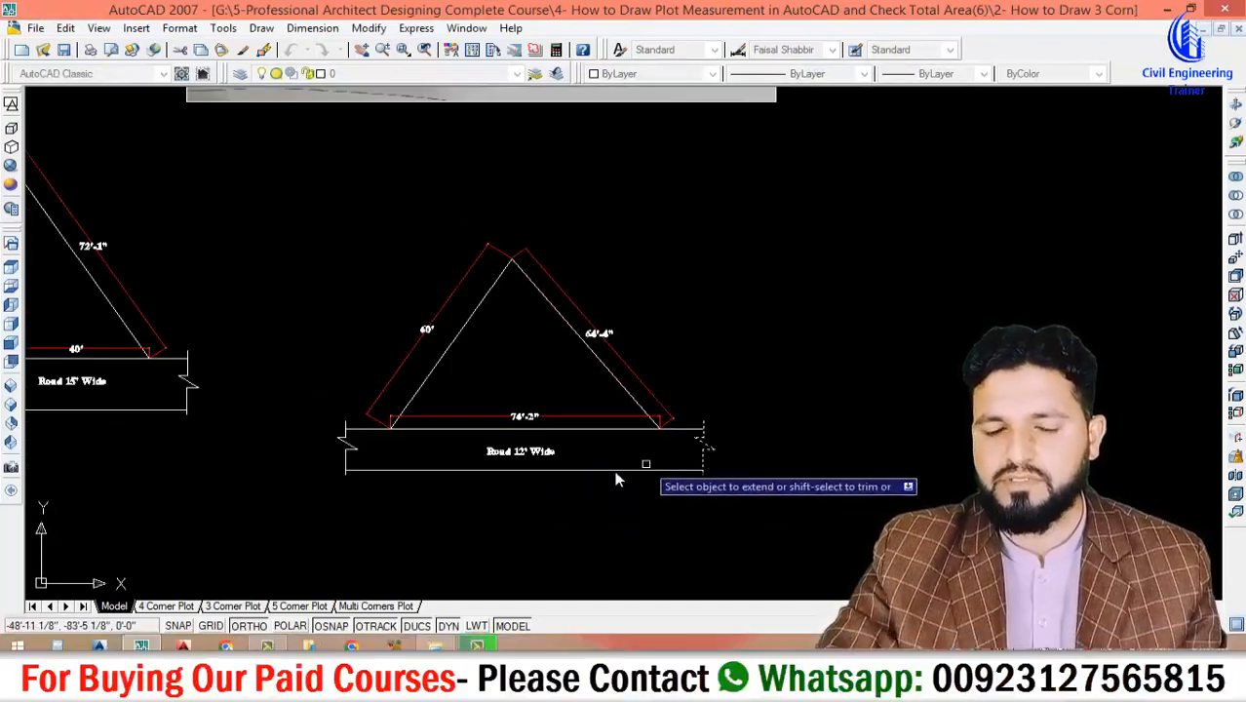
pyautogui.scroll(2, 648, 482)
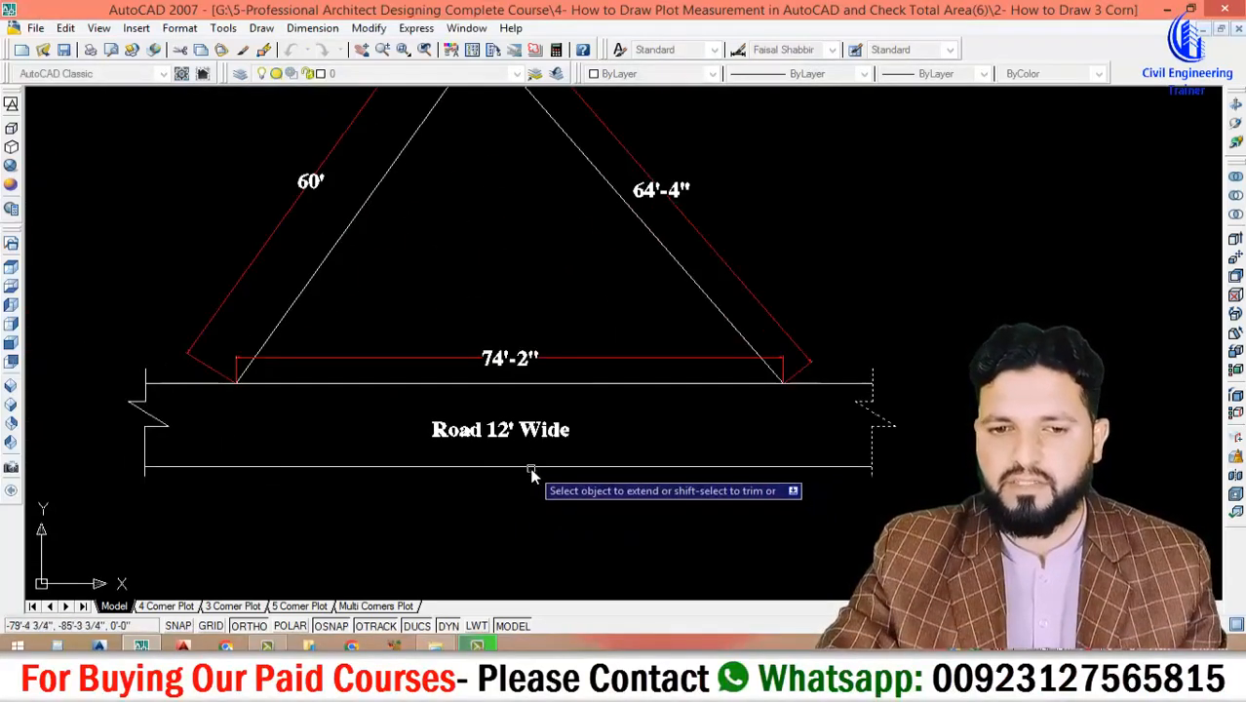
# Check the street note on the second sketch and change the second plot's road label to "Street 10' Wide".
pyautogui.scroll(-4, 702, 478)
pyautogui.scroll(-2, 584, 265)
pyautogui.scroll(6, 605, 253)
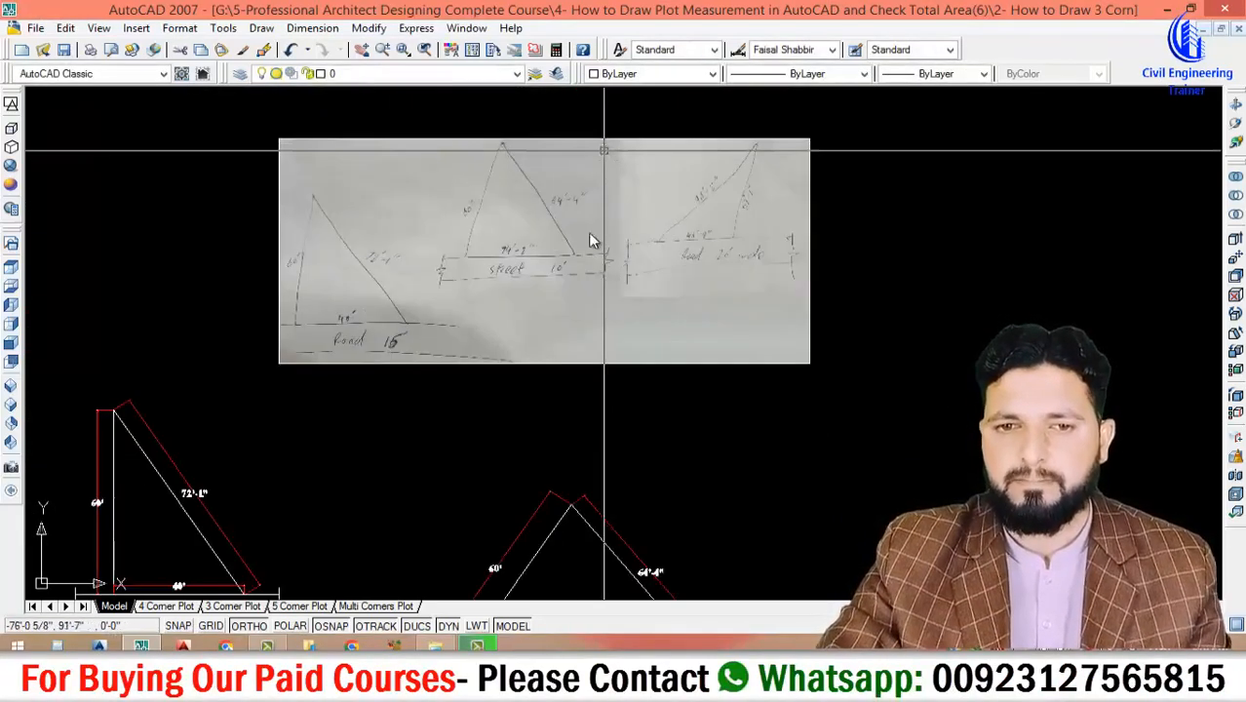
pyautogui.scroll(-6, 570, 263)
pyautogui.scroll(4, 568, 406)
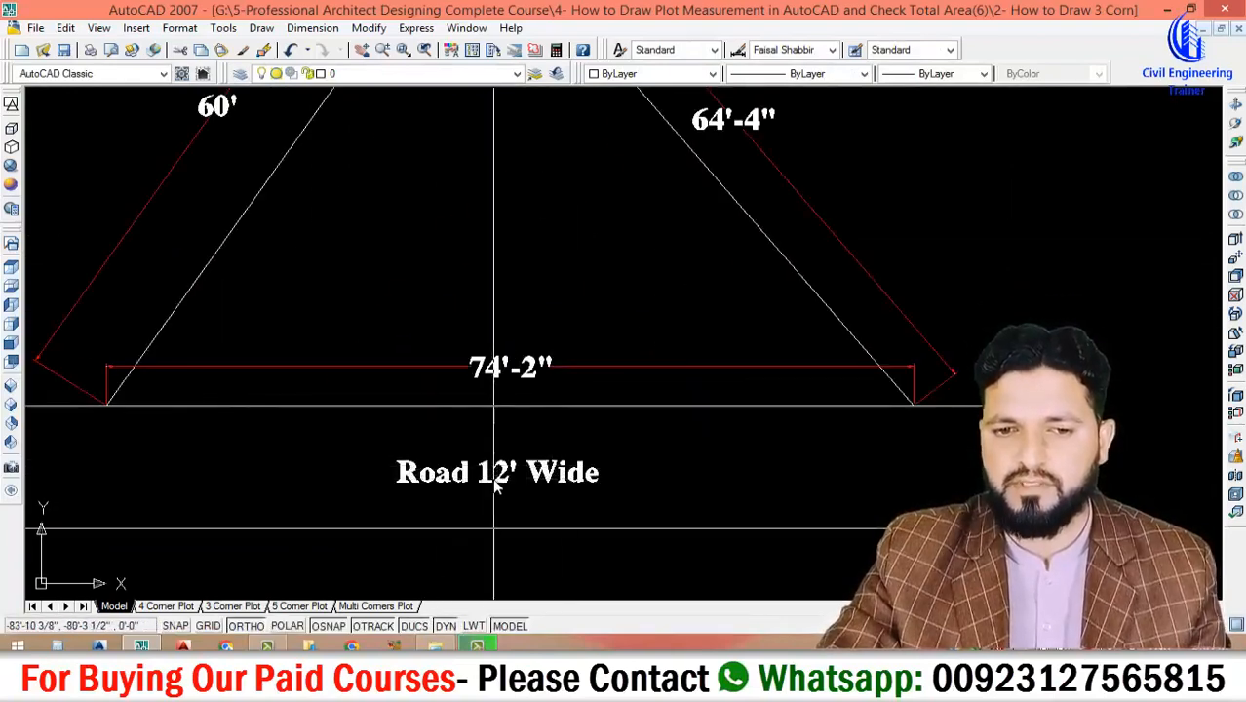
pyautogui.doubleClick(495, 484)
pyautogui.write('Street')
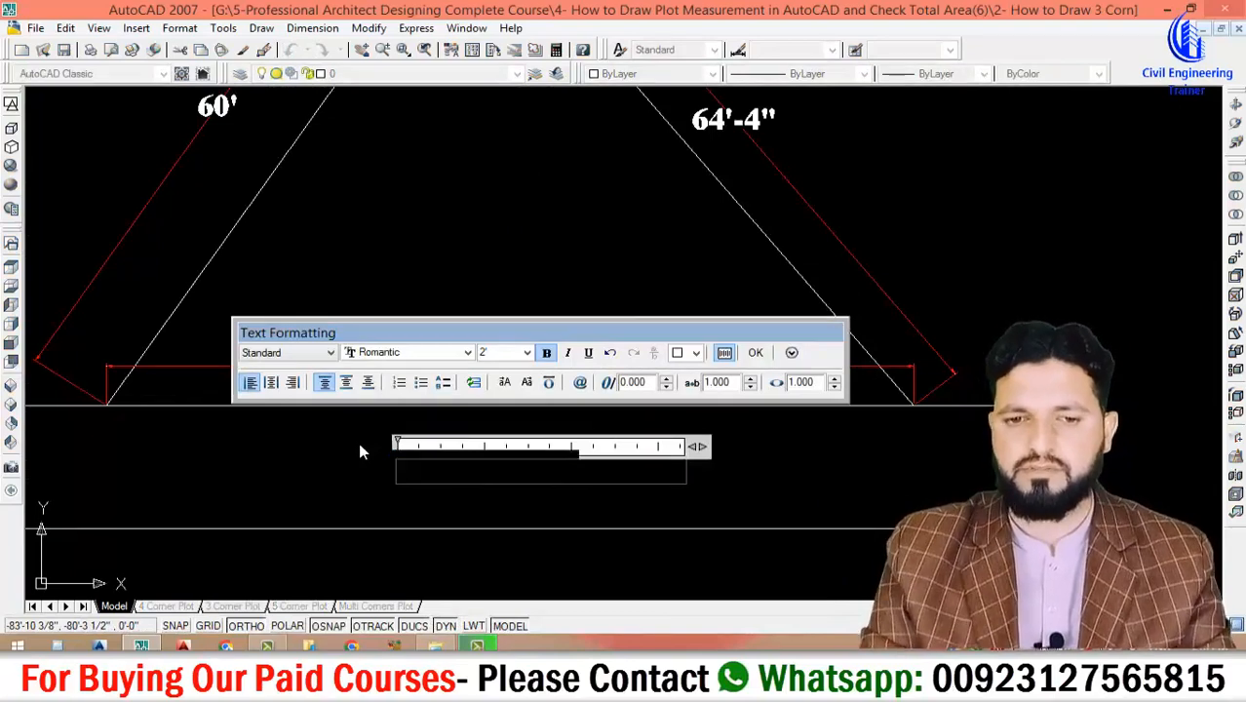
pyautogui.write(" 10' Wide")
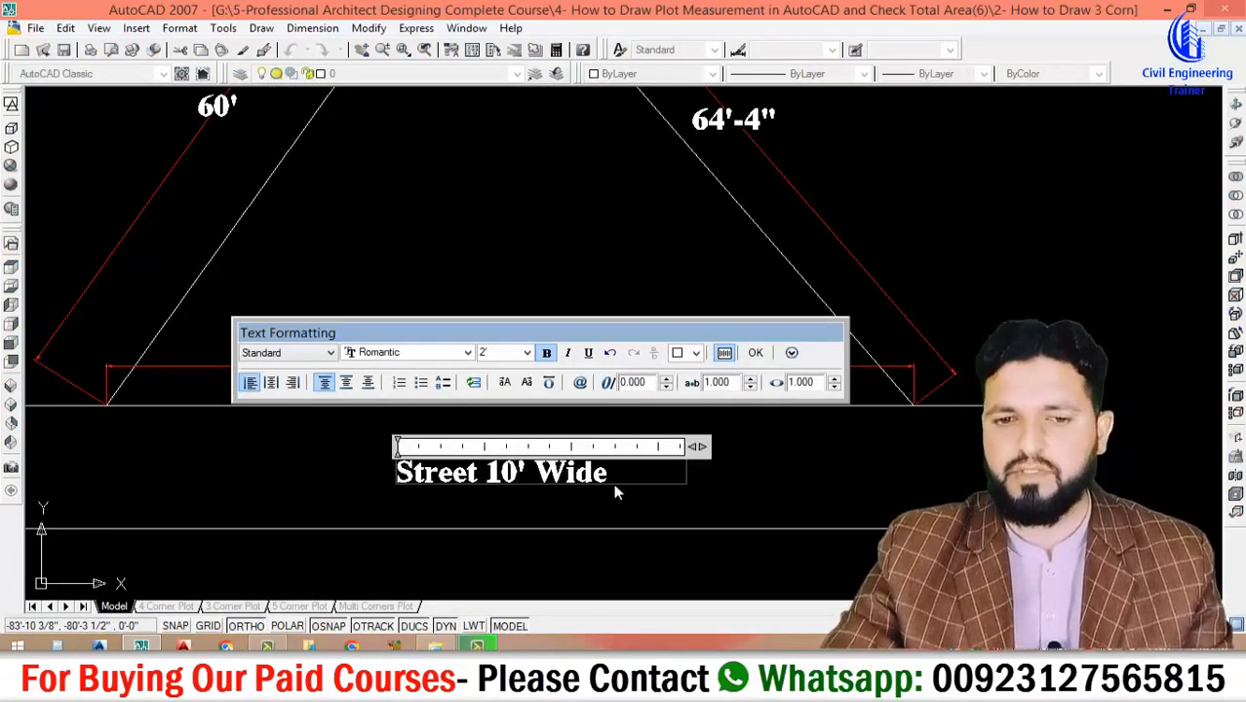
pyautogui.click(858, 559)
pyautogui.scroll(-3, 828, 492)
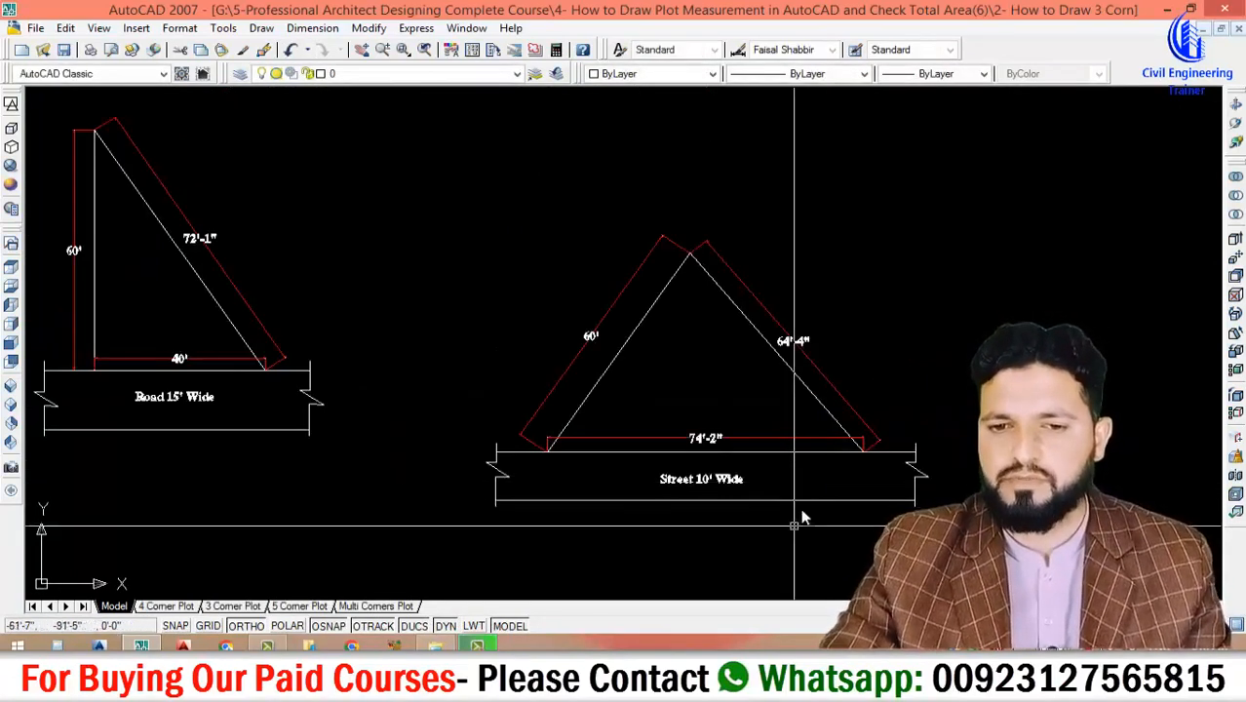
# Create a polyline boundary inside the second triangle and erase the extra boundary around its base dimension text.
pyautogui.scroll(2, 757, 482)
pyautogui.scroll(-4, 757, 481)
pyautogui.scroll(5, 652, 481)
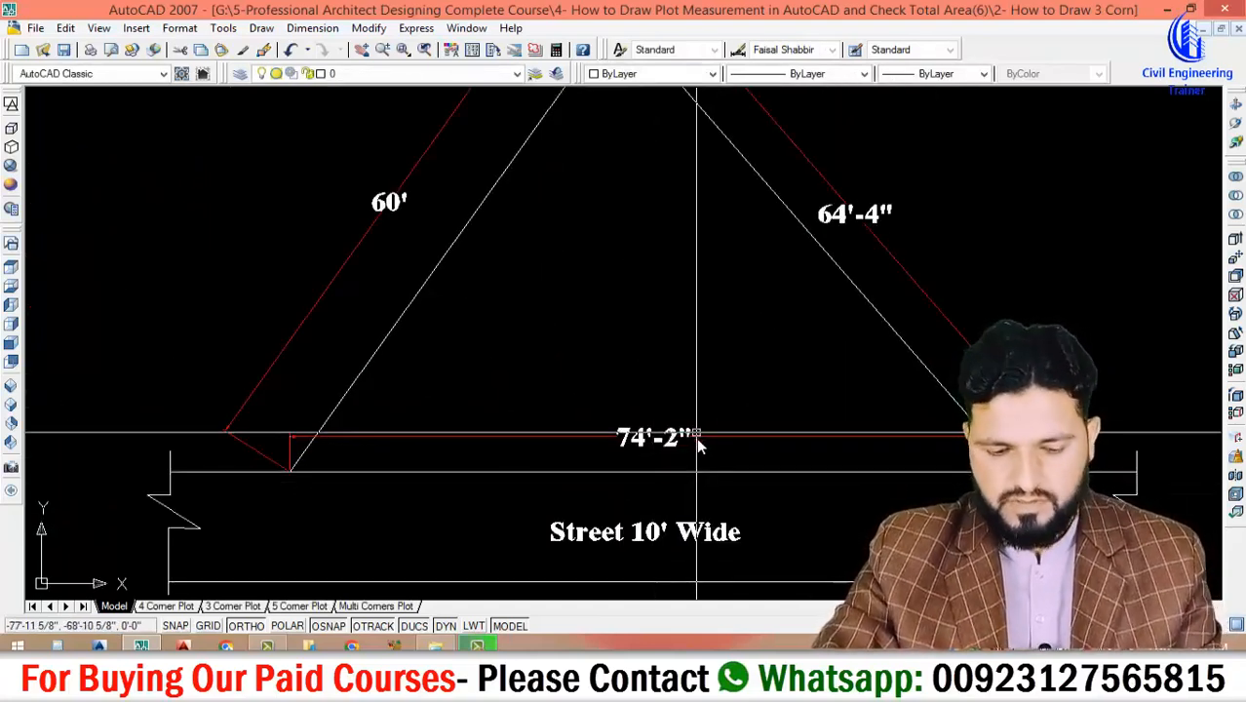
pyautogui.write('h')
pyautogui.press('Return')
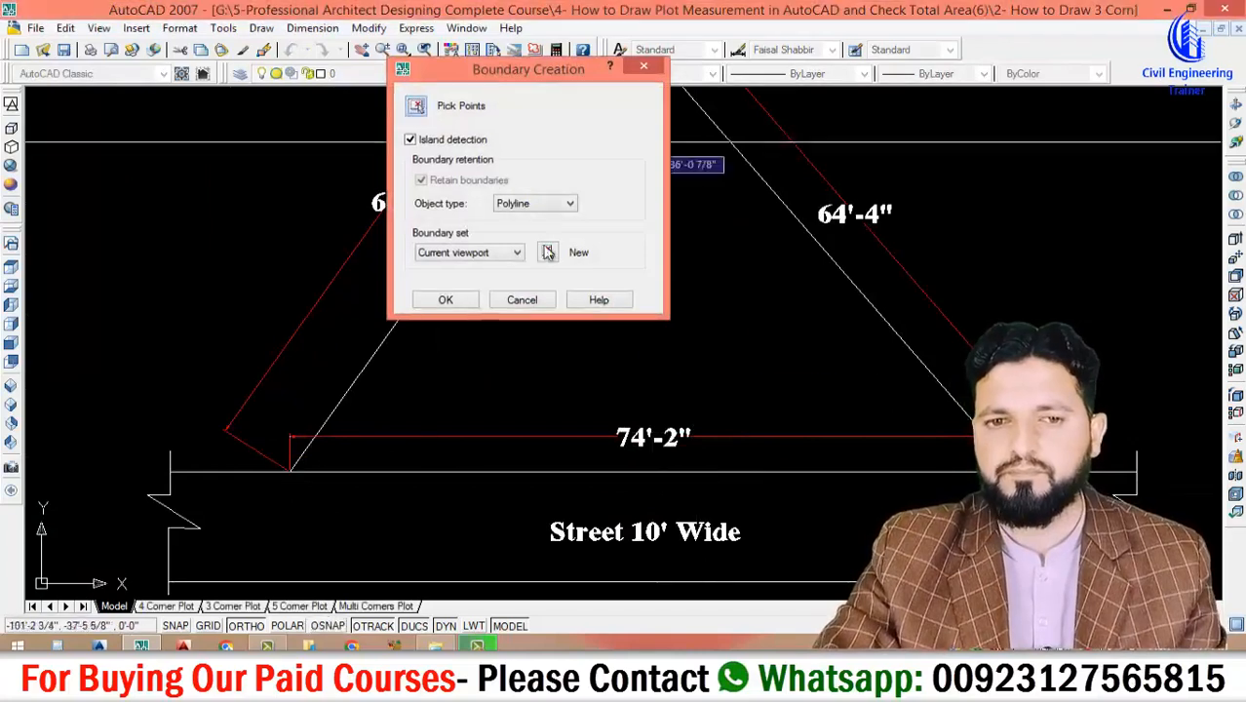
pyautogui.click(431, 178)
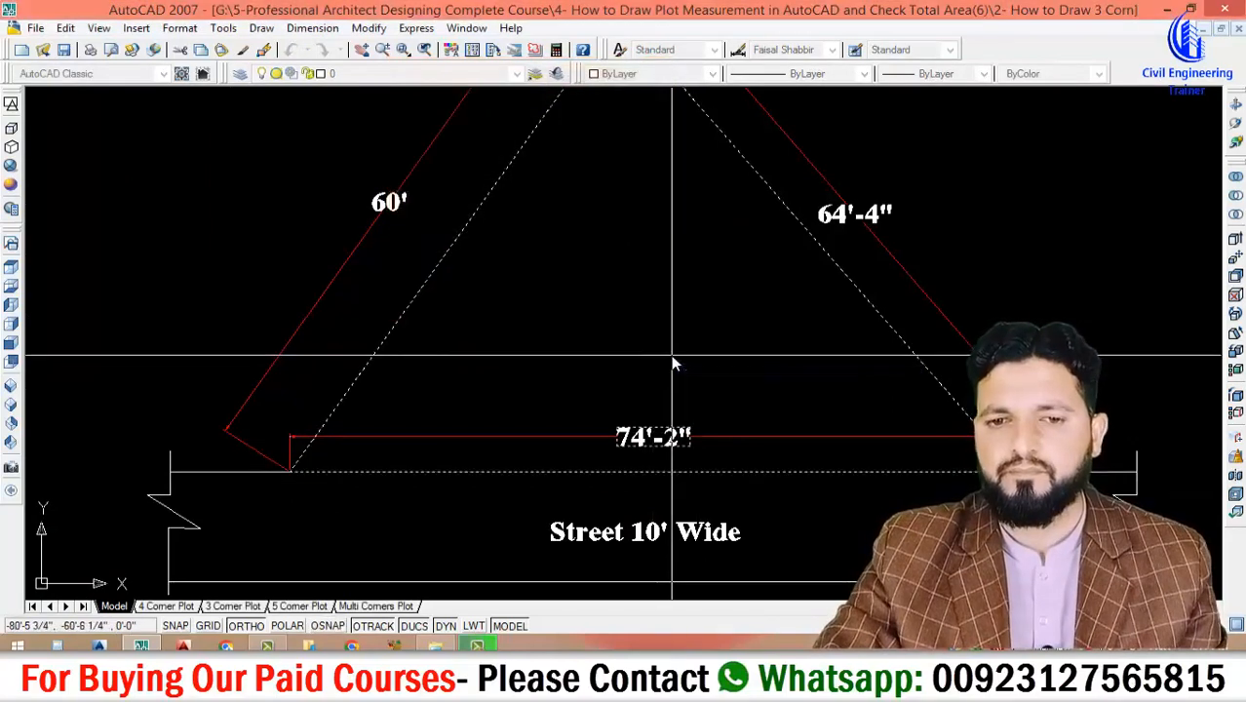
pyautogui.click(591, 397)
pyautogui.click(733, 470)
pyautogui.write('e')
# List the second triangle's boundary polyline and copy its area value in square feet.
pyautogui.scroll(-4, 735, 477)
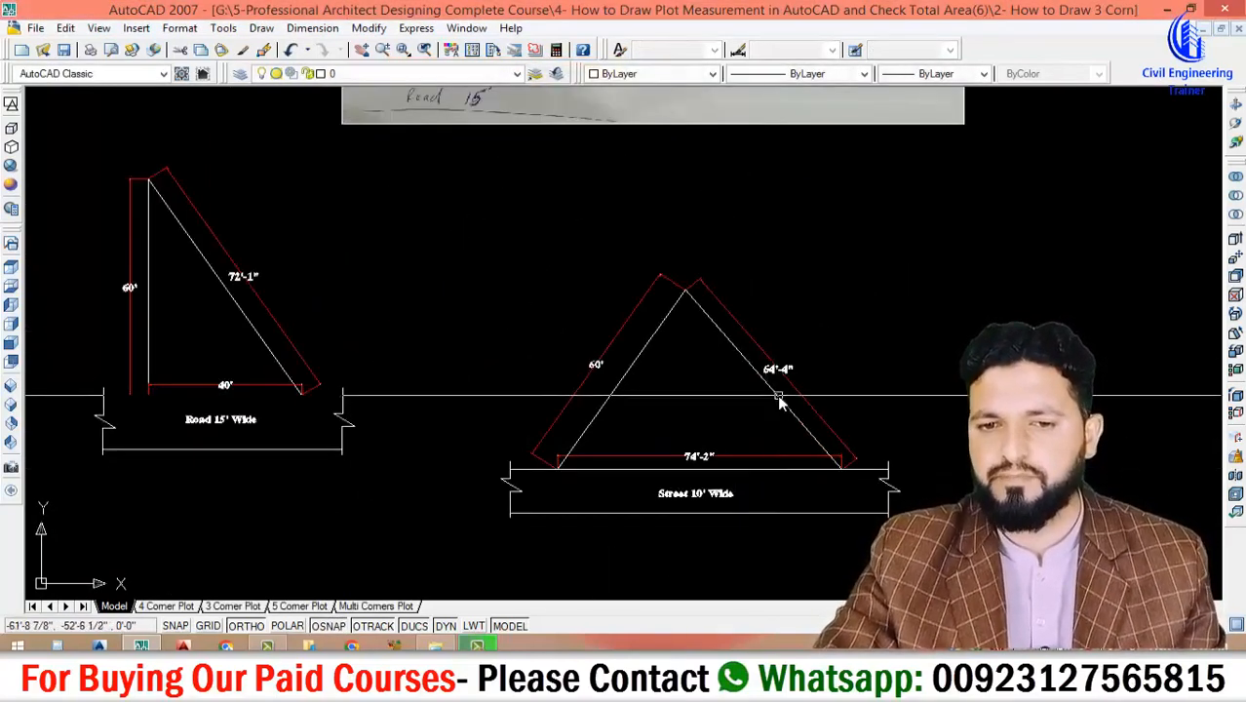
pyautogui.write('li')
pyautogui.press('Return')
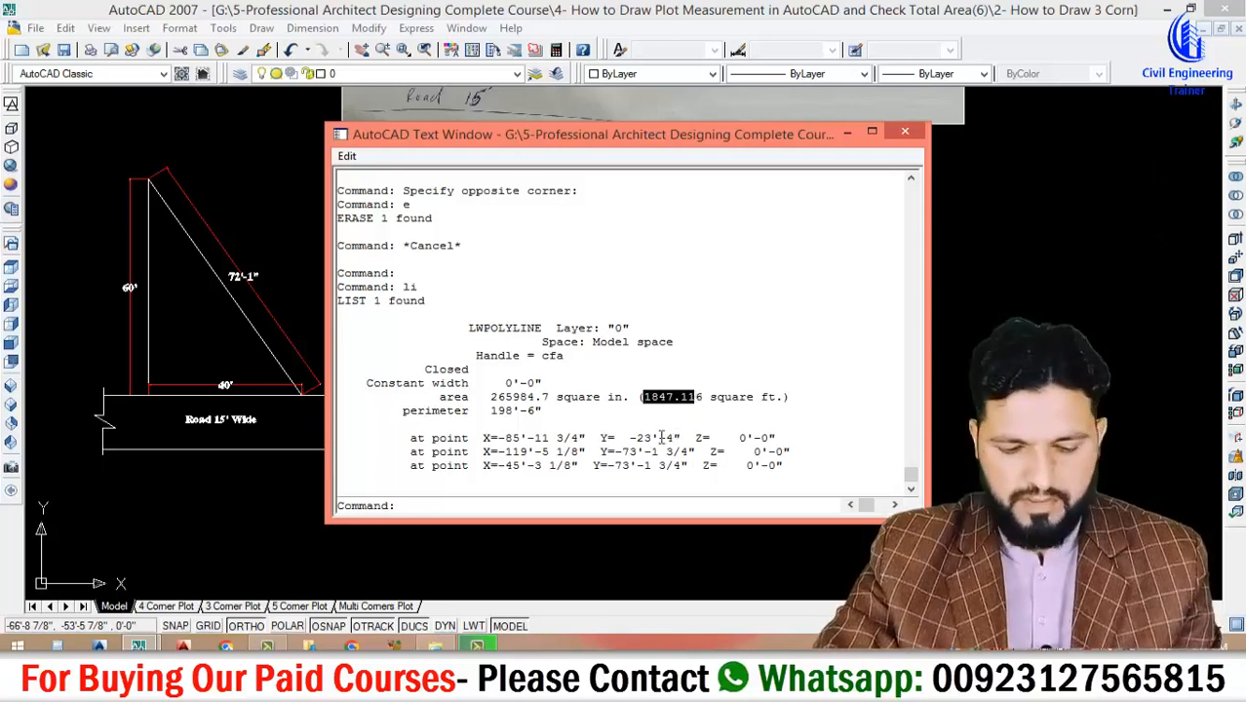
pyautogui.click(905, 133)
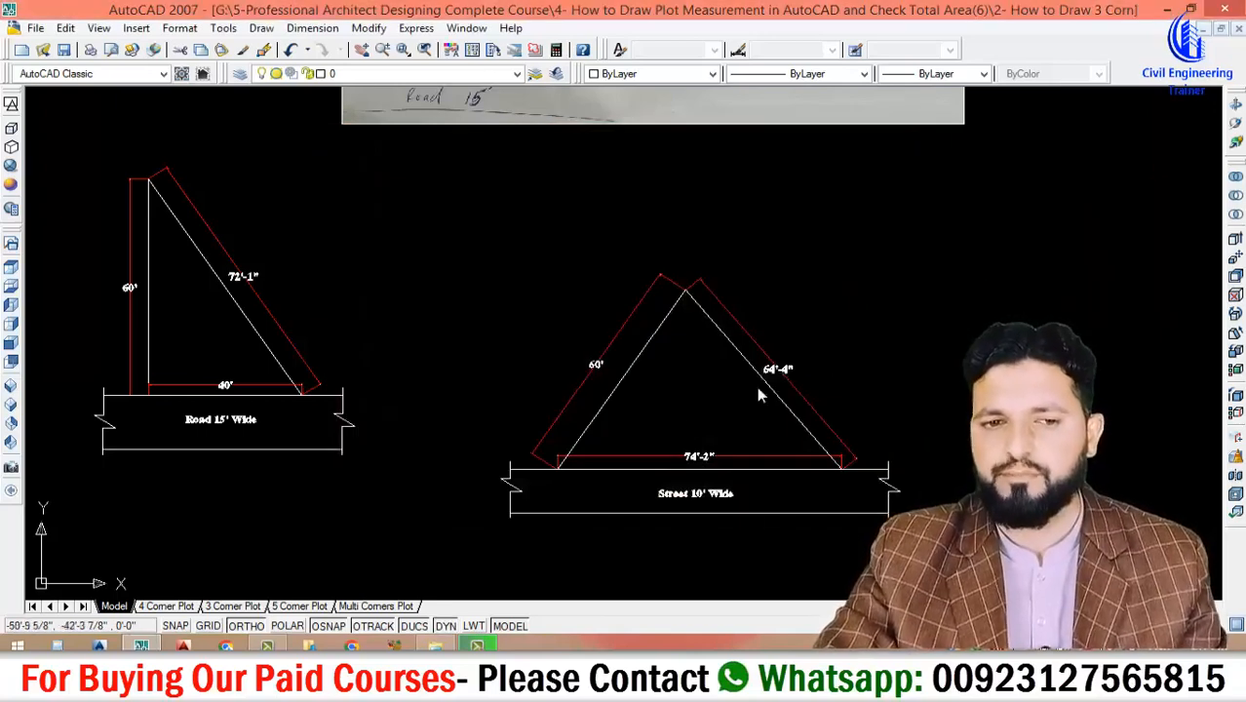
# Paste the copied area value 1847.11 as text inside the second triangle.
pyautogui.scroll(3, 672, 409)
pyautogui.hotkey('ctrl', 'v')
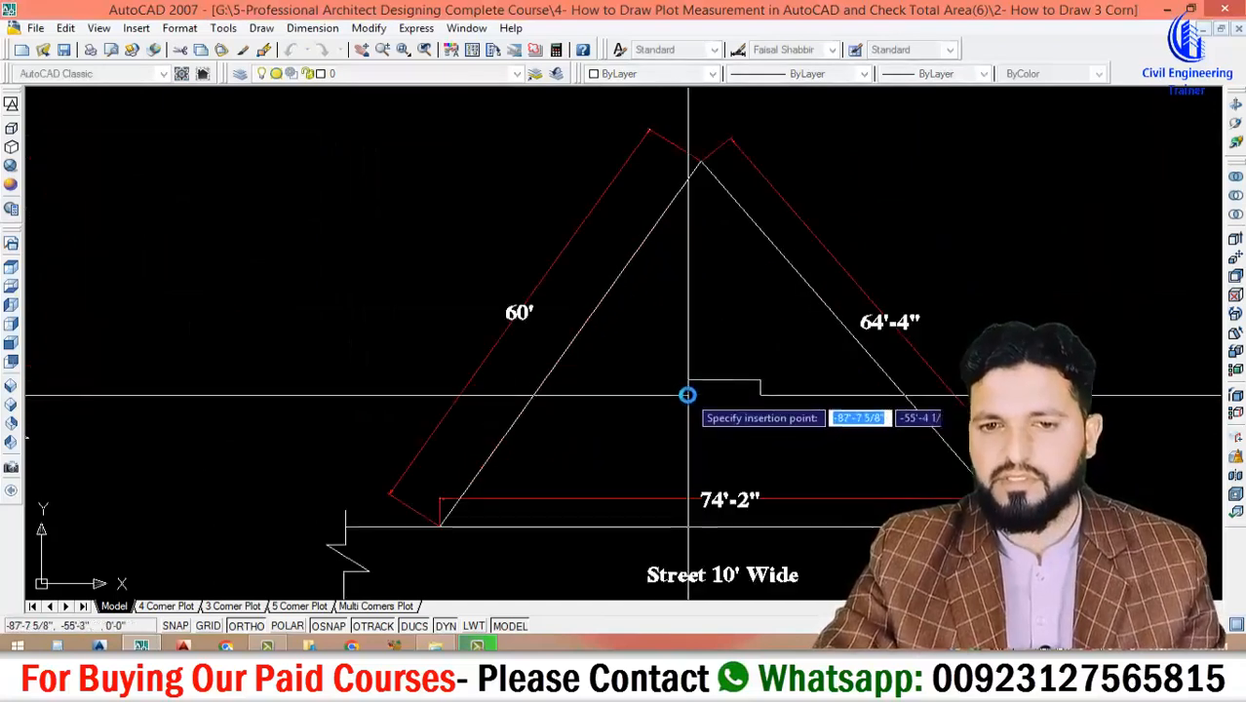
pyautogui.click(687, 395)
# Edit the pasted area text in the second triangle to read "Area = 1847.11 Sq.ft".
pyautogui.scroll(-5, 682, 385)
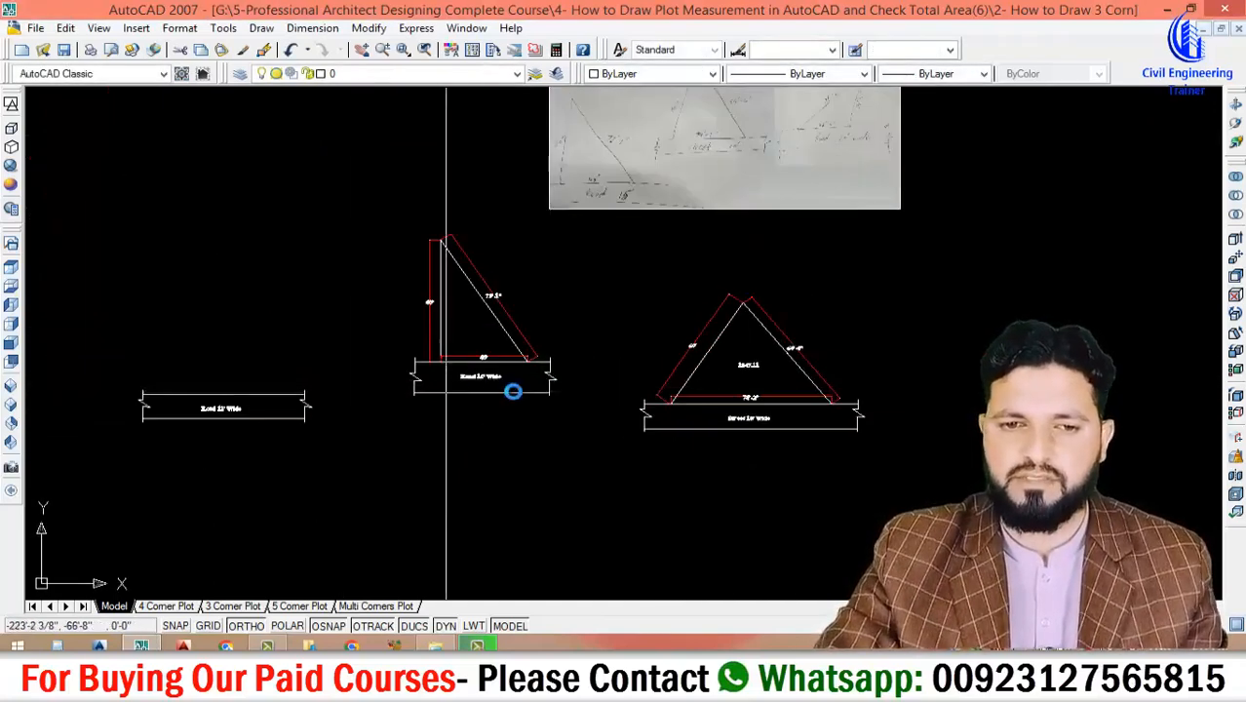
pyautogui.scroll(-2, 527, 388)
pyautogui.scroll(3, 585, 371)
pyautogui.scroll(4, 779, 366)
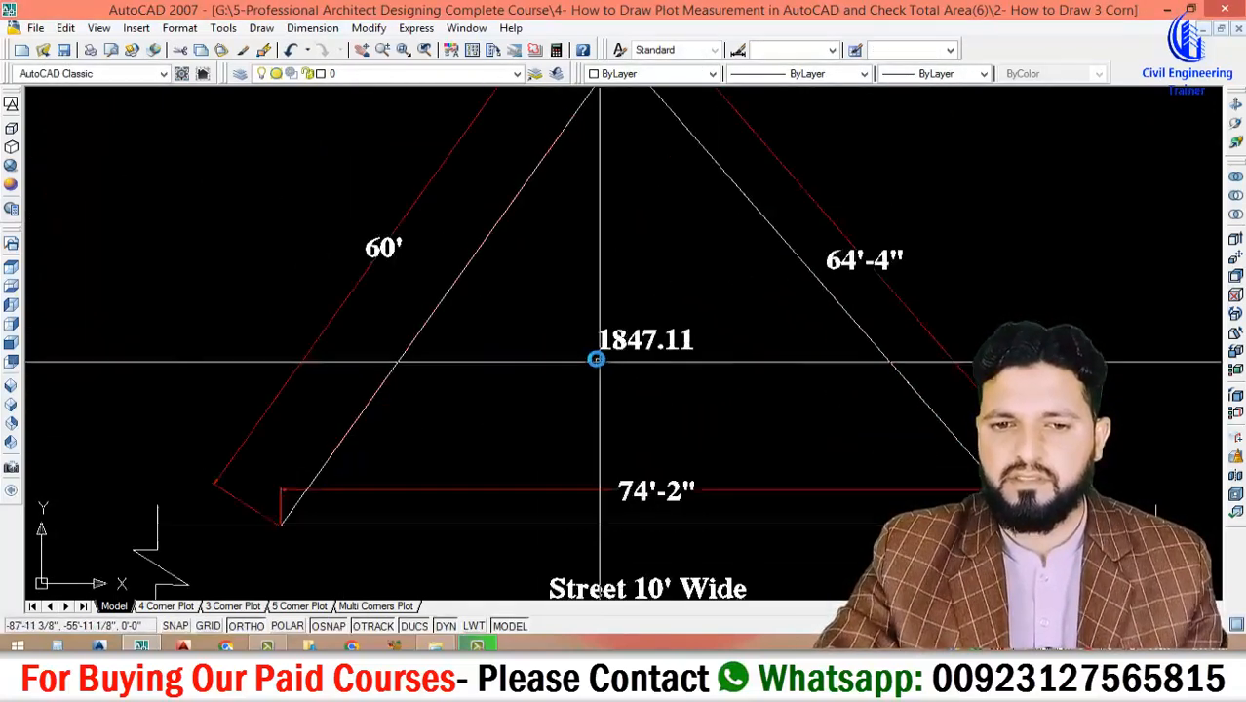
pyautogui.scroll(2, 596, 359)
pyautogui.doubleClick(600, 333)
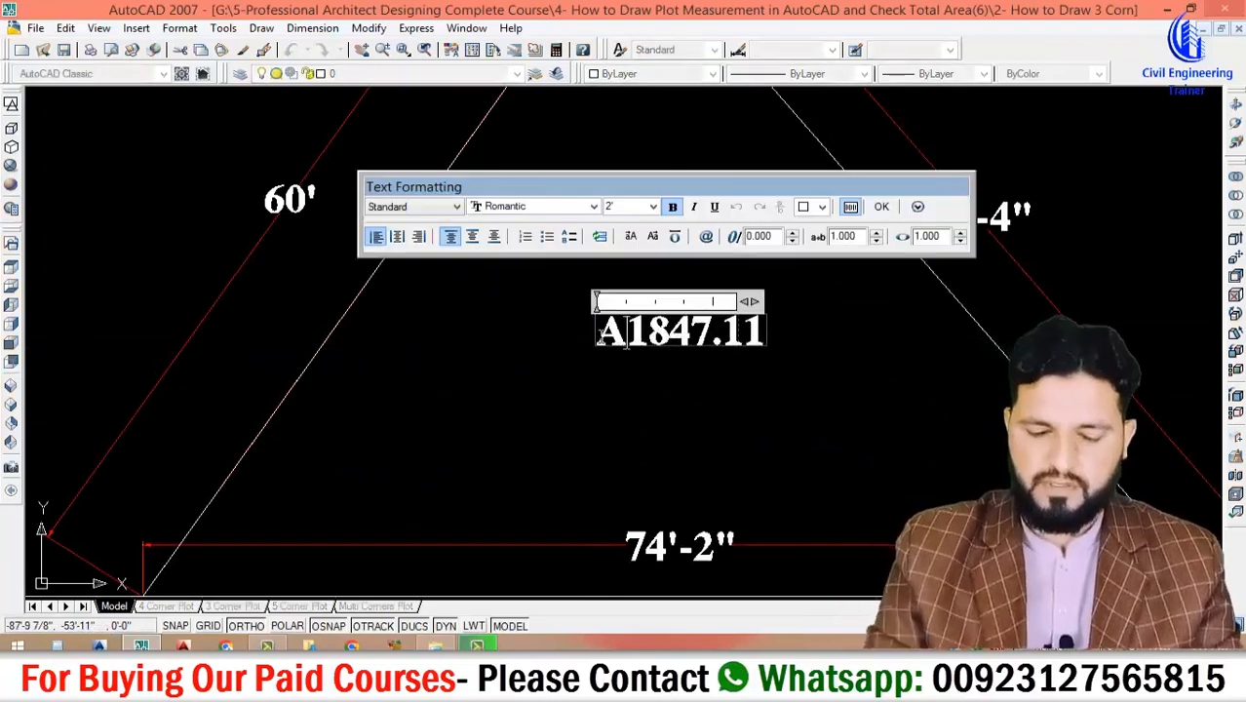
pyautogui.write('Area')
pyautogui.press('Return')
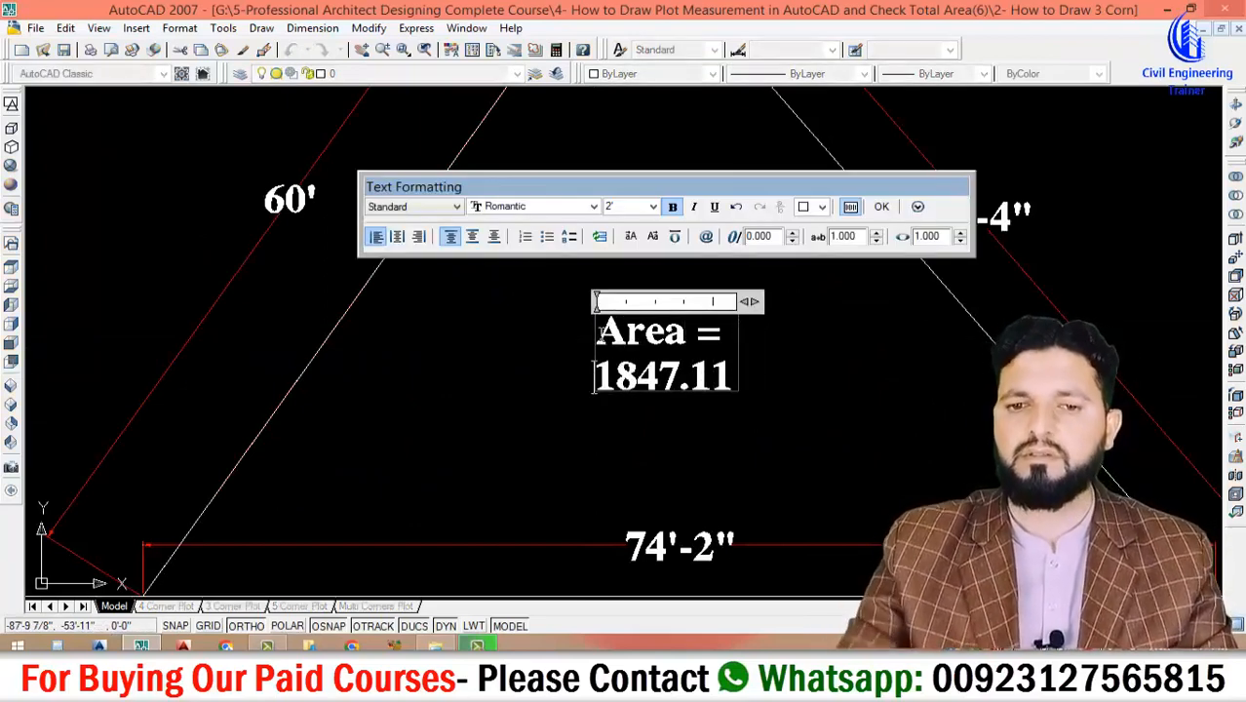
pyautogui.moveTo(753, 300); pyautogui.dragTo(914, 310)
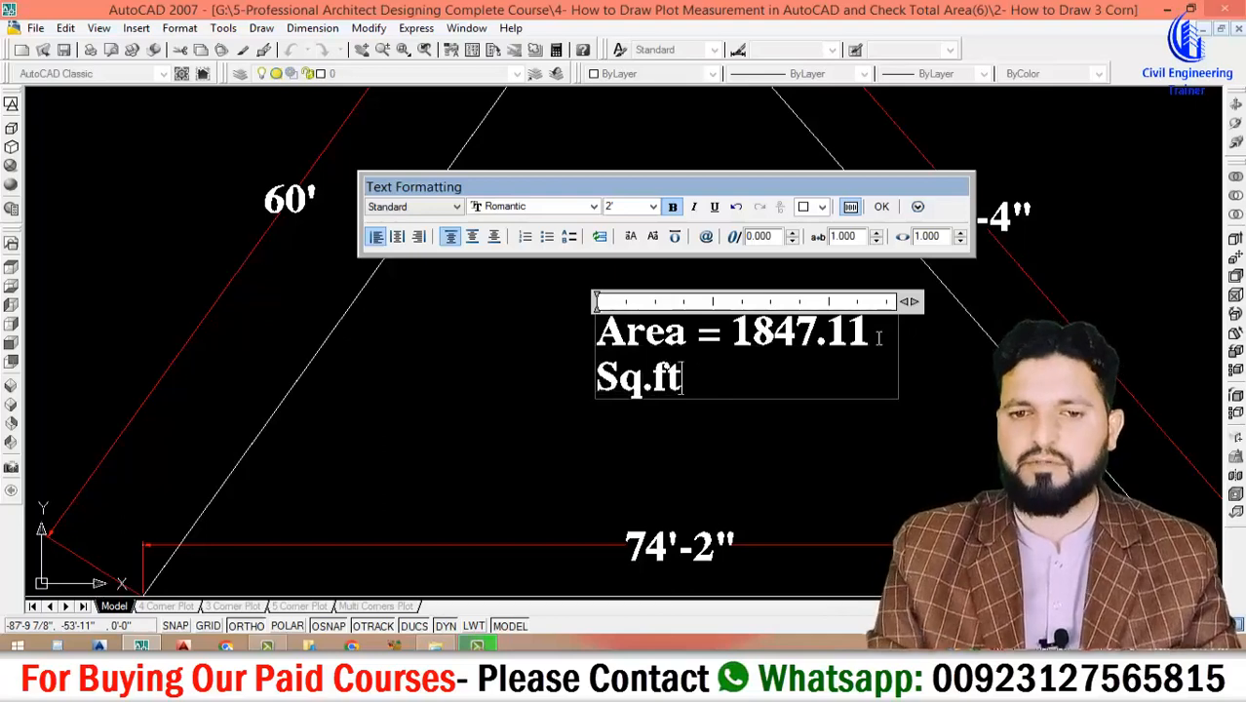
pyautogui.scroll(-2, 620, 443)
pyautogui.scroll(2, 747, 433)
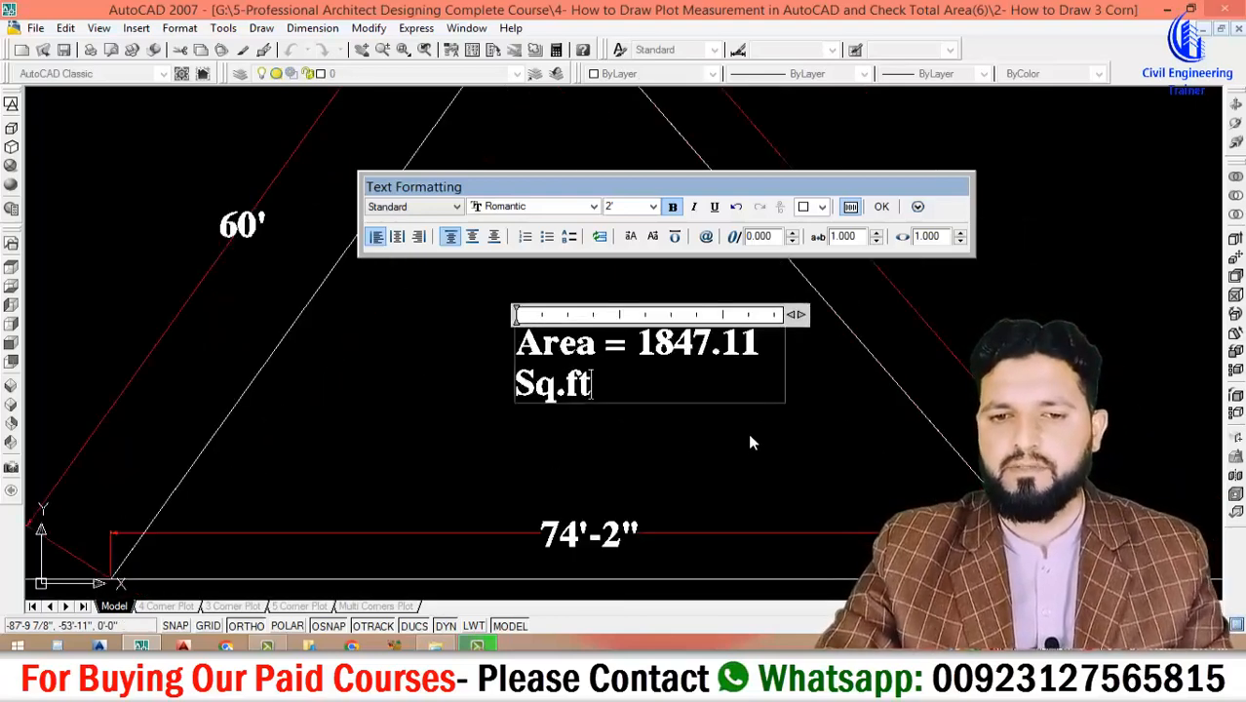
pyautogui.click(750, 434)
# Widen the area text's frame so that the whole label fits on one line.
pyautogui.click(760, 336)
pyautogui.click(781, 329)
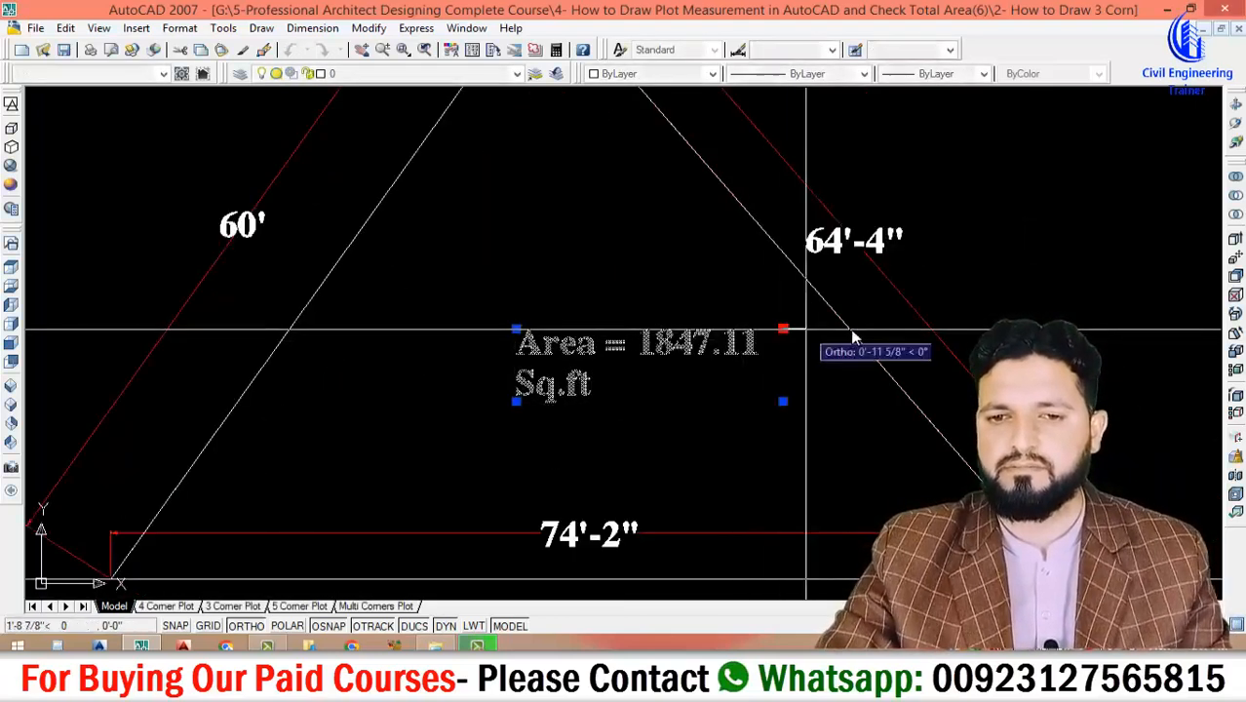
pyautogui.click(884, 329)
# Move the area label to a better-centred place inside the second triangle.
pyautogui.write('m')
pyautogui.press('Return')
pyautogui.click(845, 423)
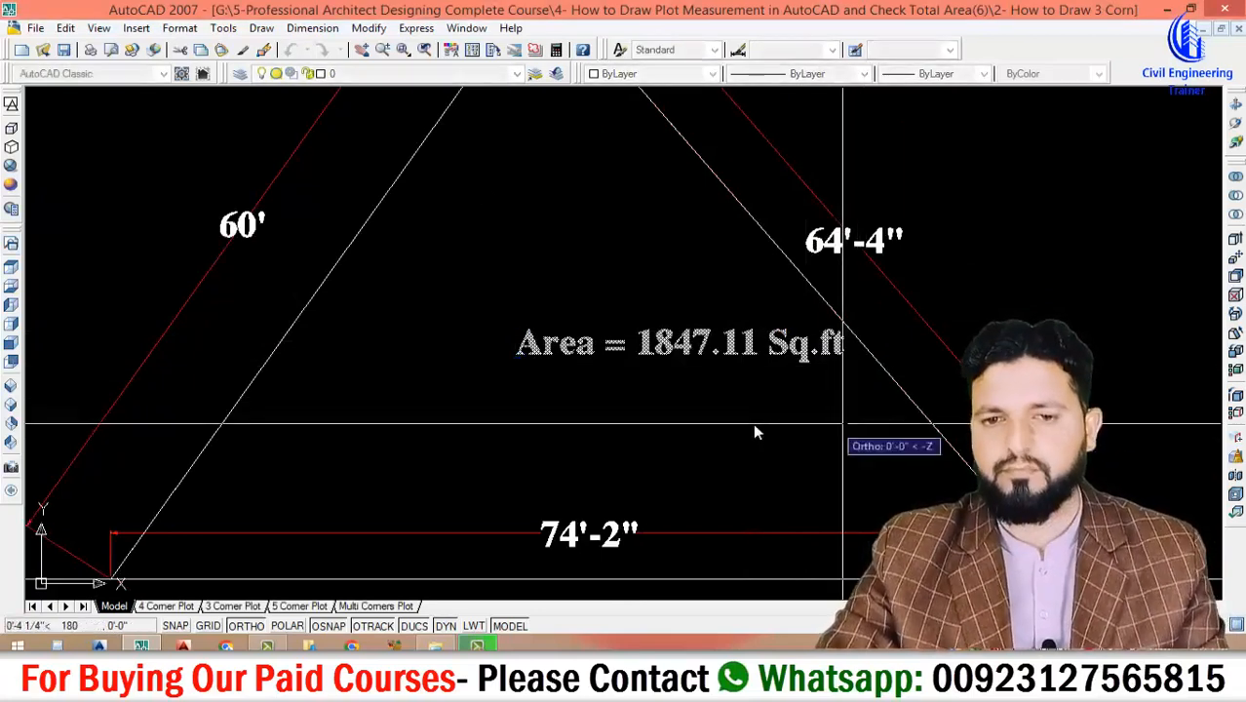